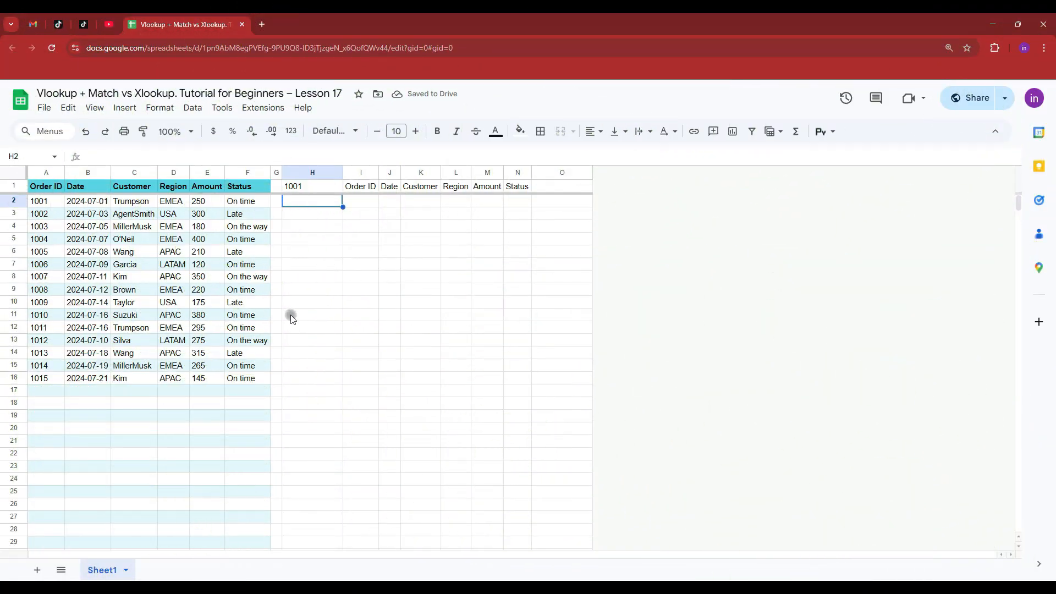
Step: Begin a VLOOKUP formula in H2 with the absolute reference $H$1 as the search key
text(=VLOOKUP()
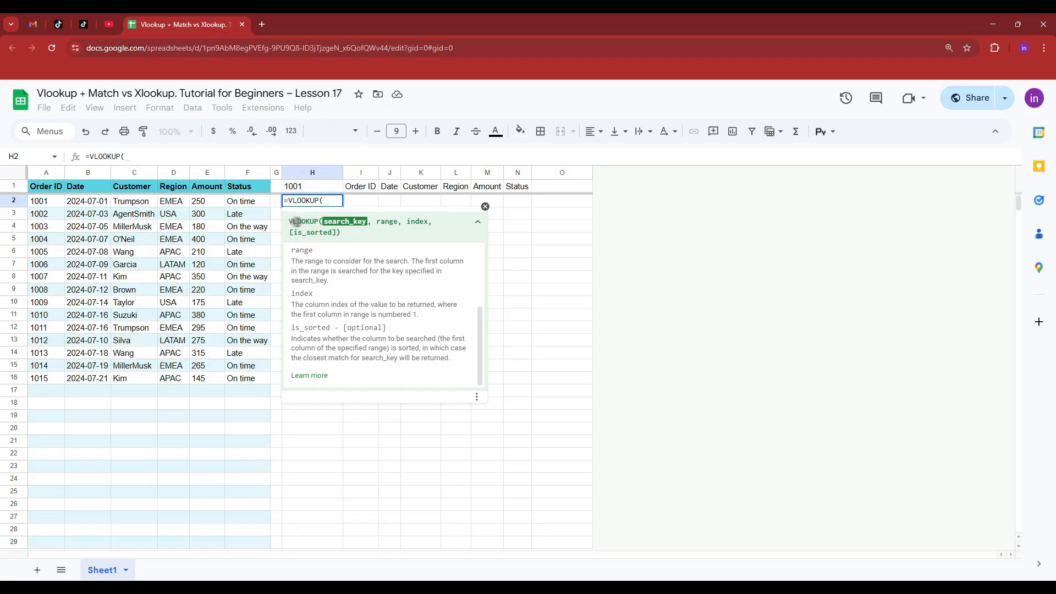
click(294, 186)
key(F4)
text(,)
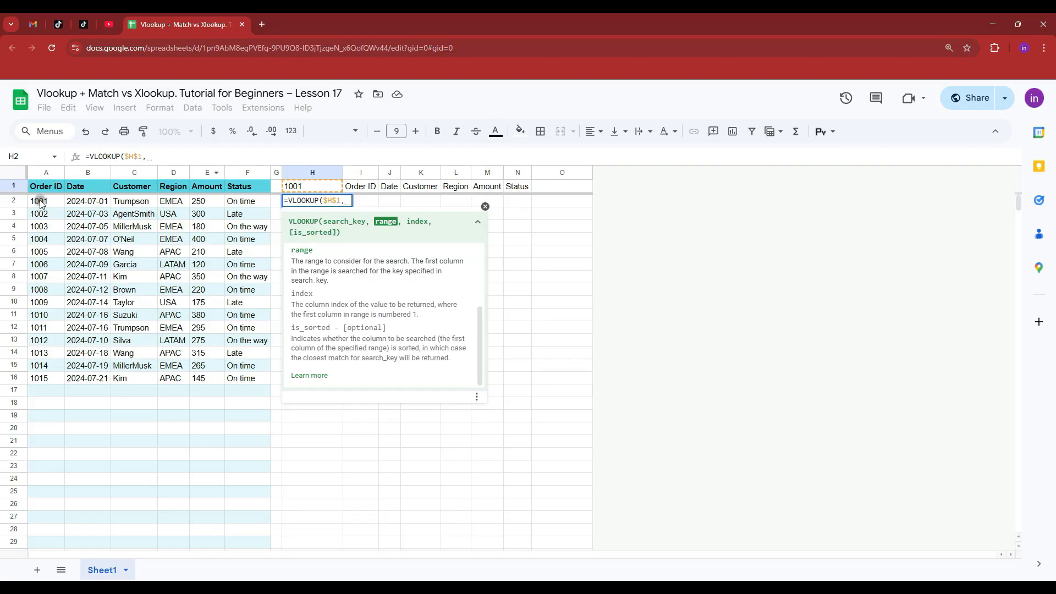
Step: Add the order table A2:F16 as the VLOOKUP range, locked as $A$2:$F$16
drag(46, 201, 250, 379)
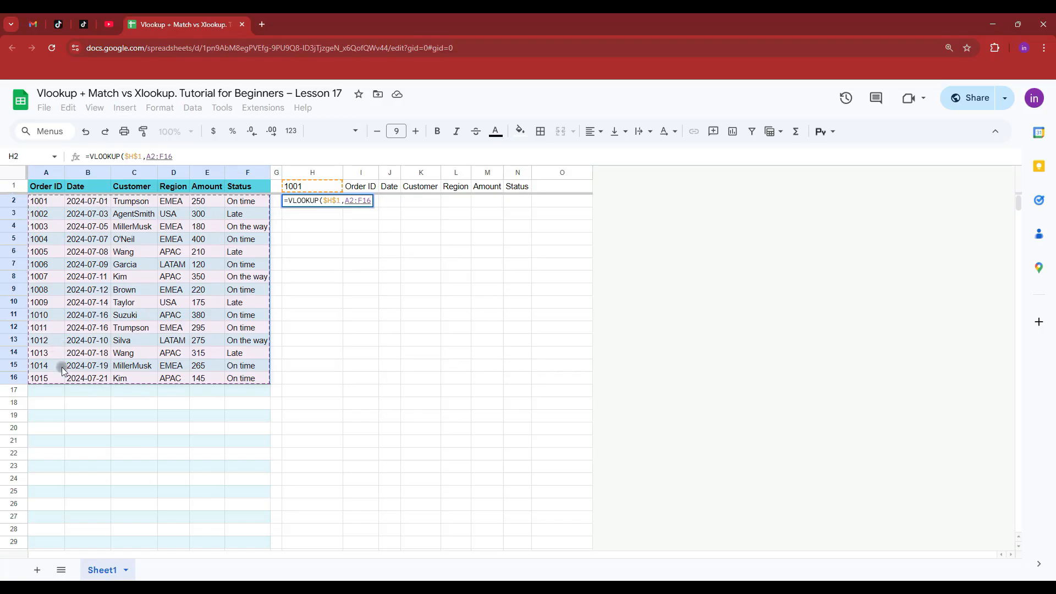
drag(117, 203, 263, 380)
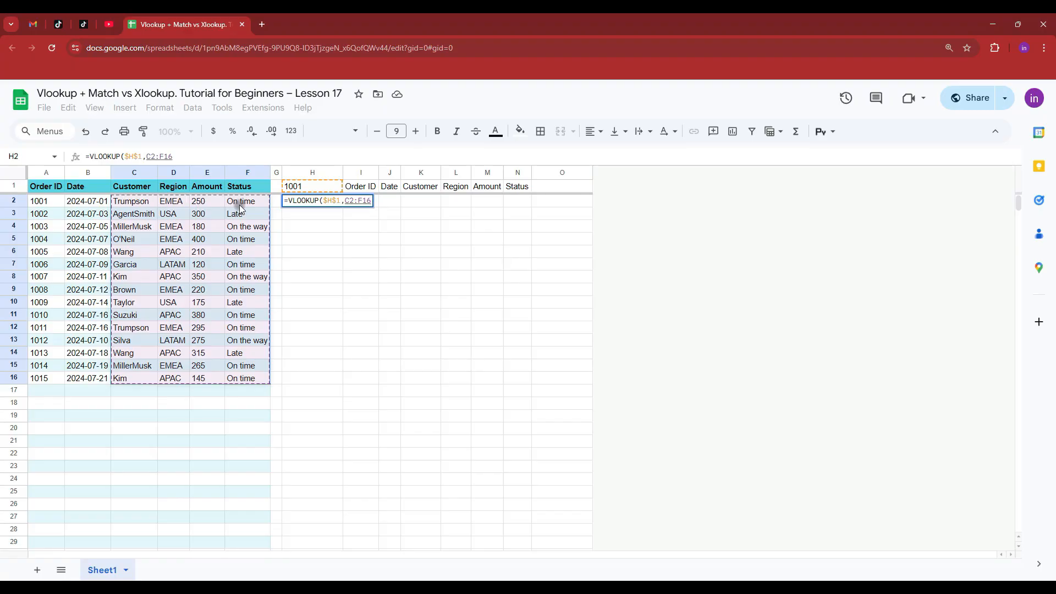
click(43, 203)
drag(43, 202, 250, 378)
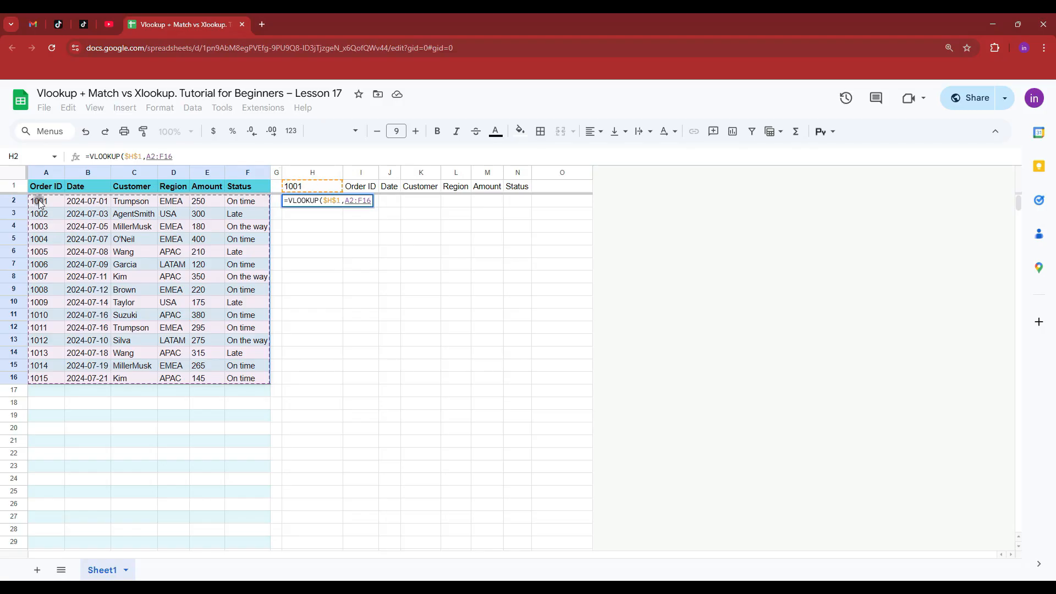
key(F4)
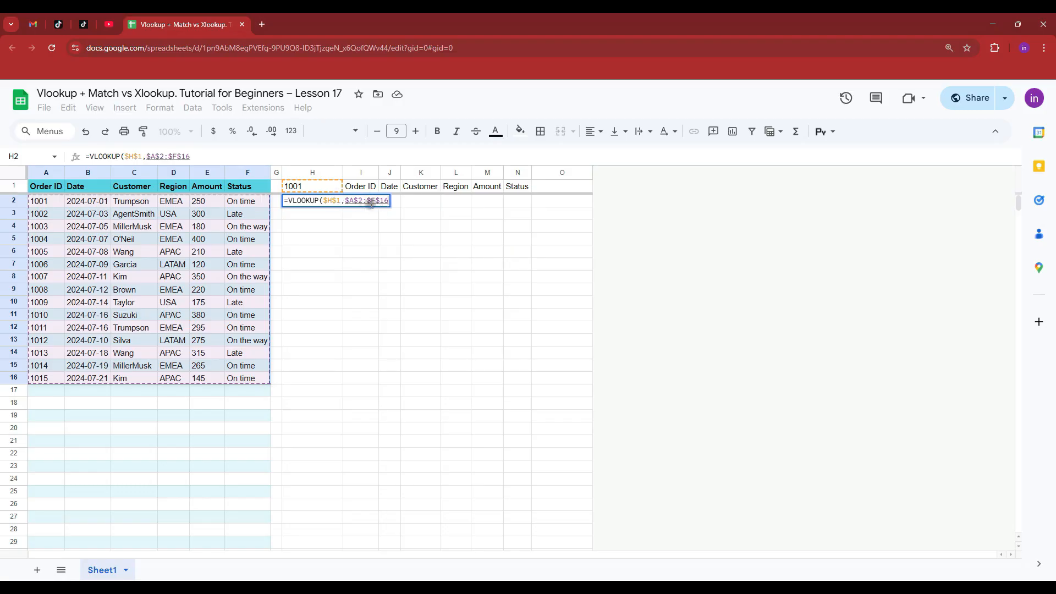
text(,)
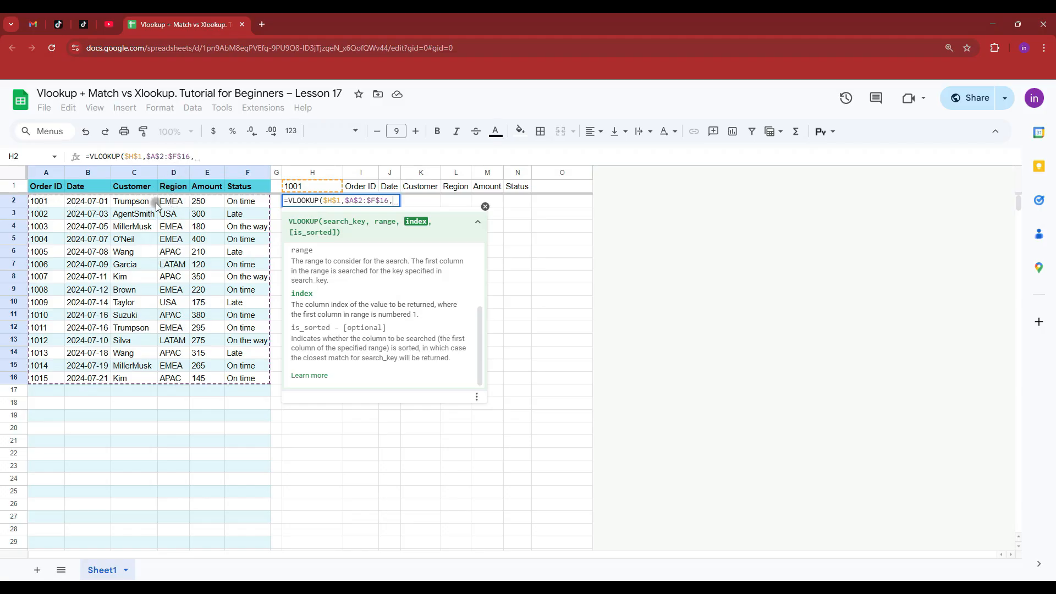
Step: Complete the H2 VLOOKUP with column index 4 and is_sorted set to 0 for an exact match
text(4)
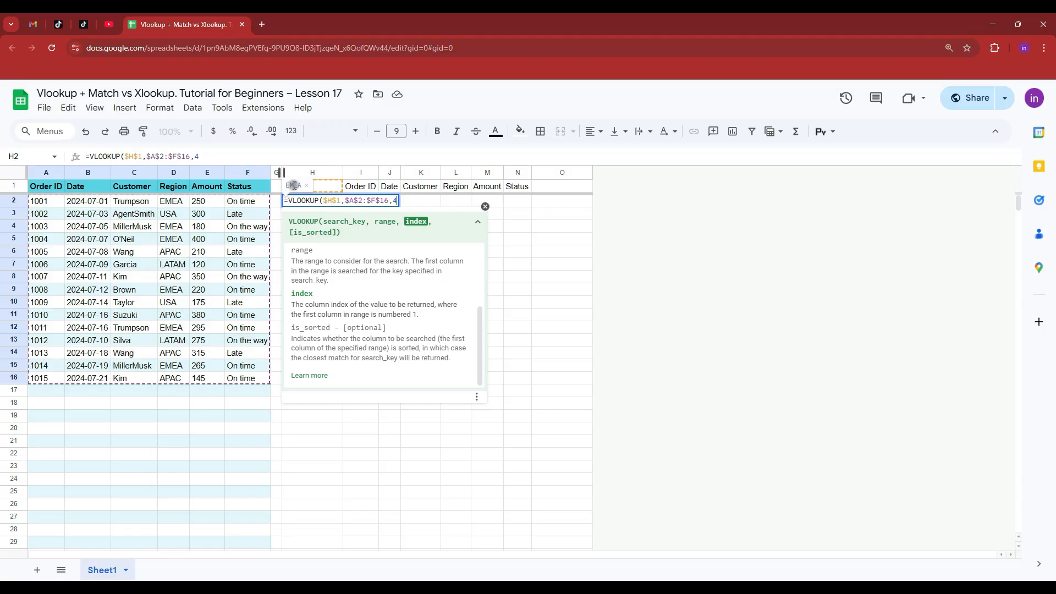
text(,)
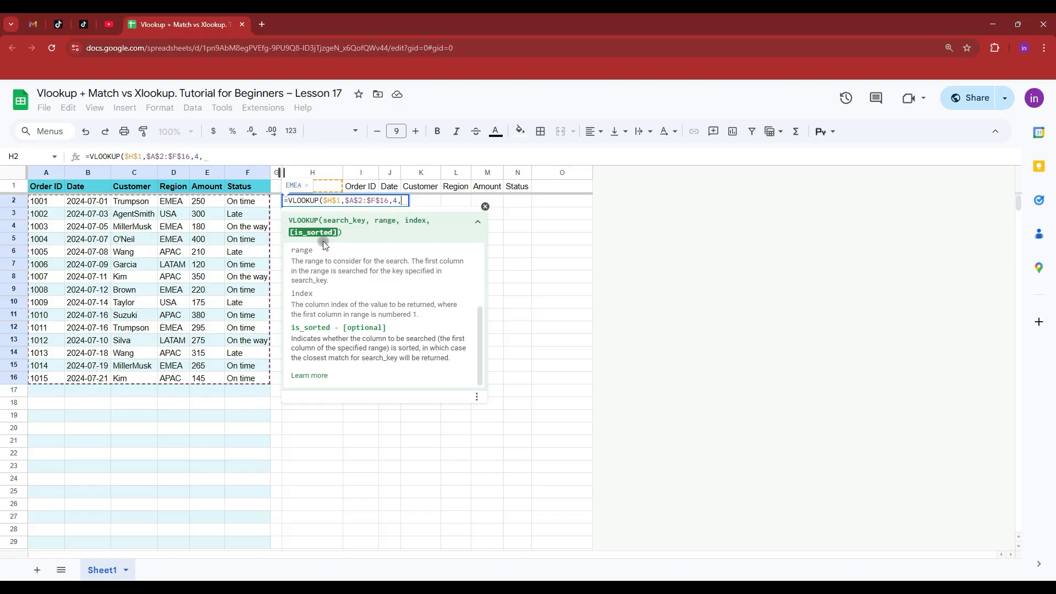
text())
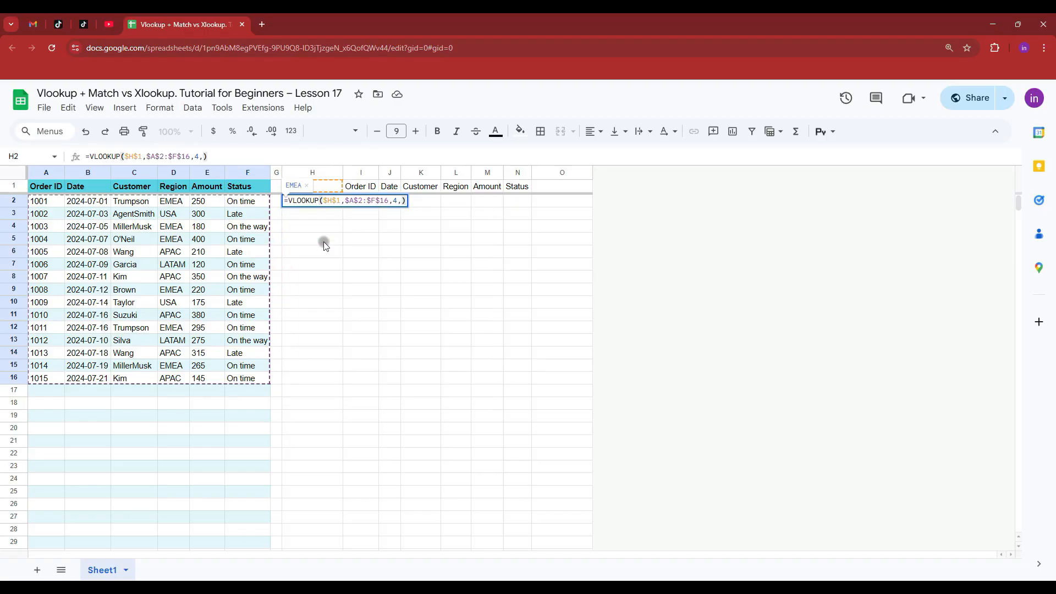
key(BackSpace)
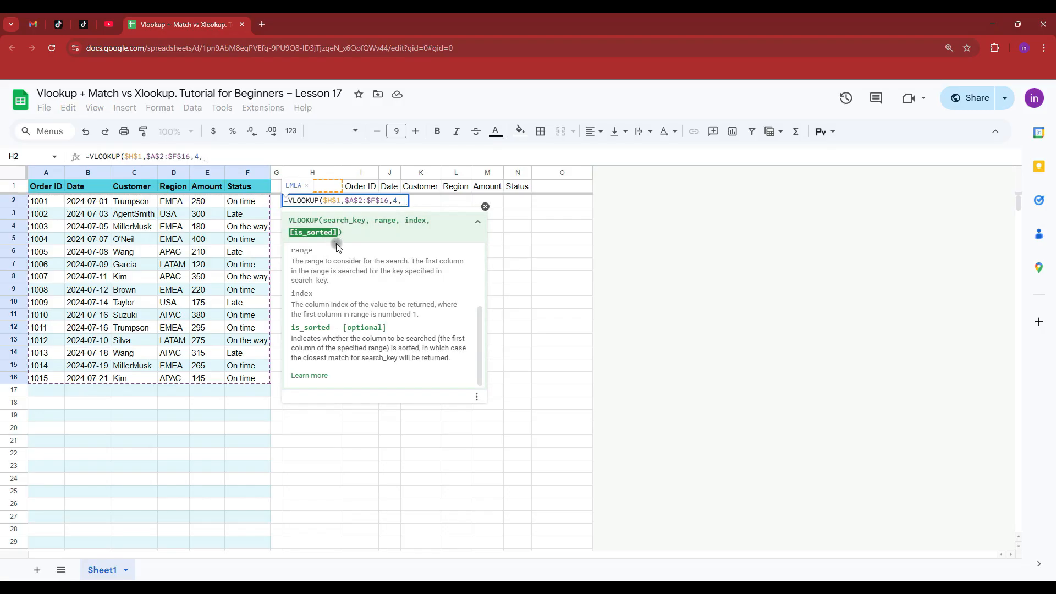
text(1)
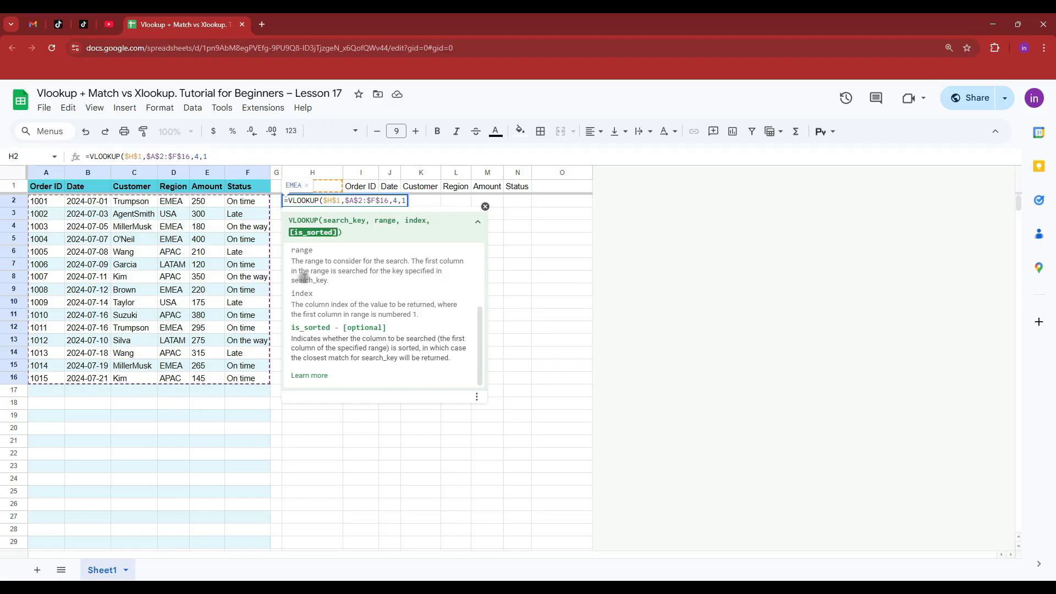
key(BackSpace)
text(0))
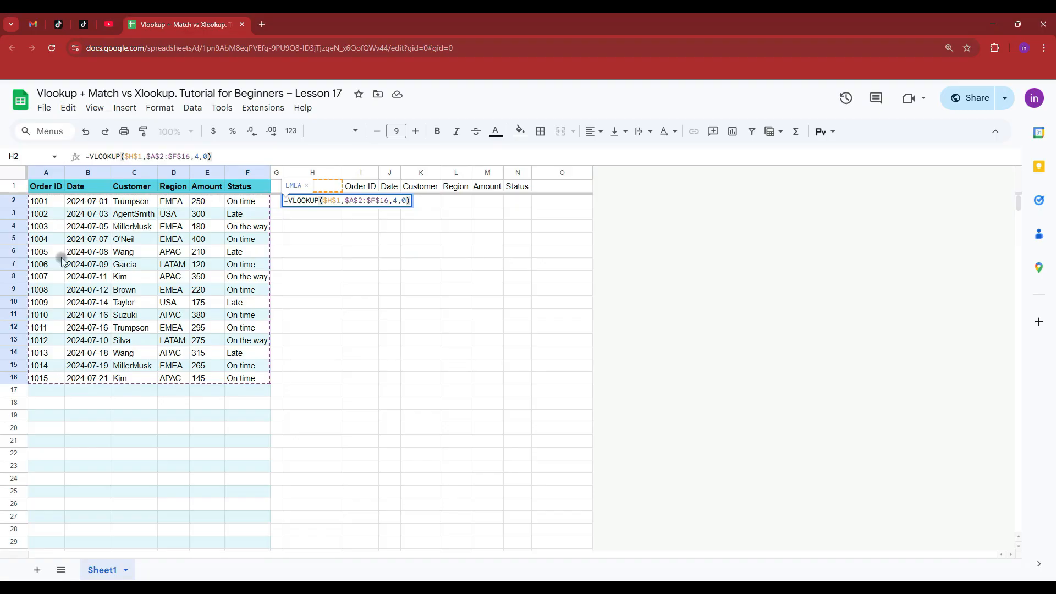
Step: Paste the order ID from A2 over A5 and A6, and undo both pastes
click(46, 202)
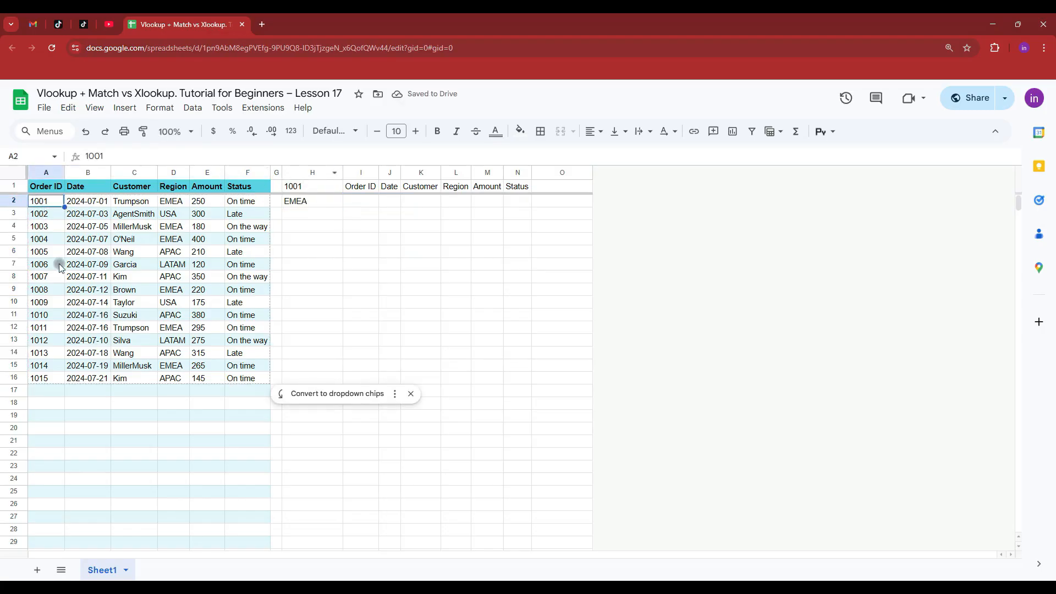
click(41, 239)
key(ctrl+v)
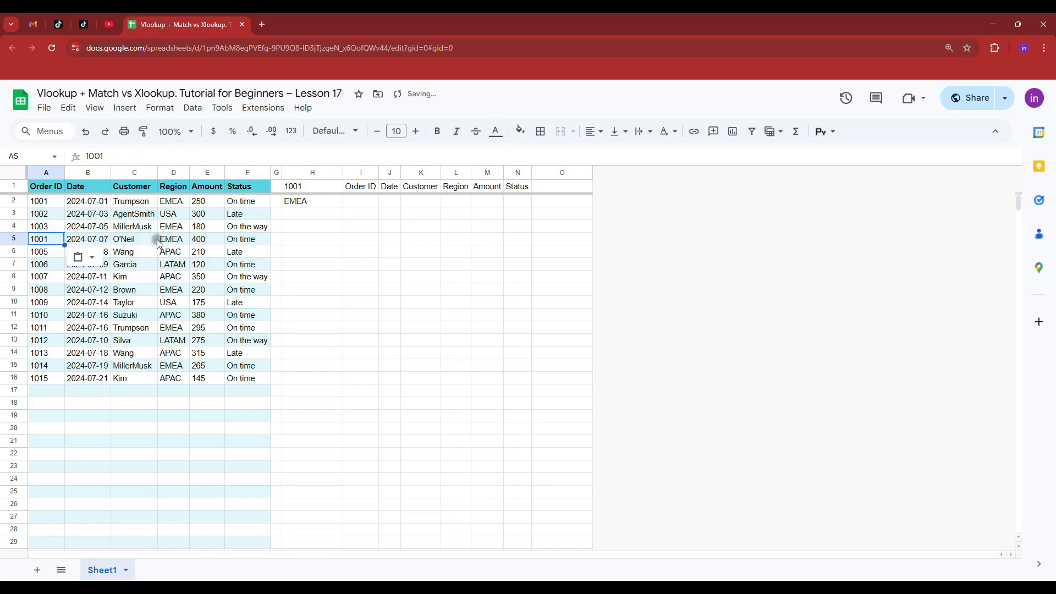
click(50, 251)
key(ctrl+v)
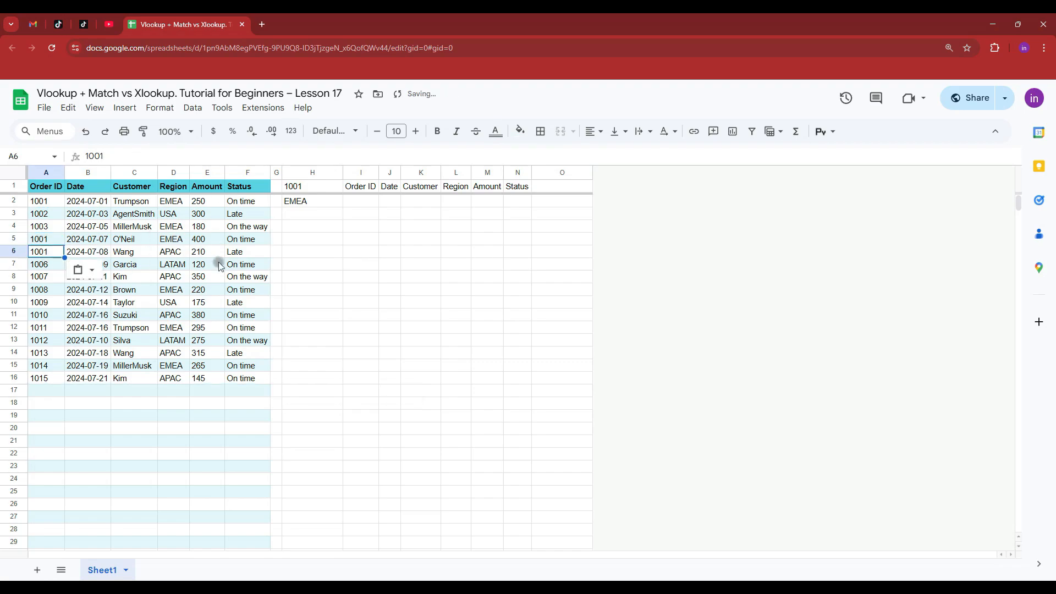
key(ctrl+z)
key(ctrl+z)
Step: Test the H2 lookup by copying the order IDs from A6 and A7 in turn into H1
click(322, 205)
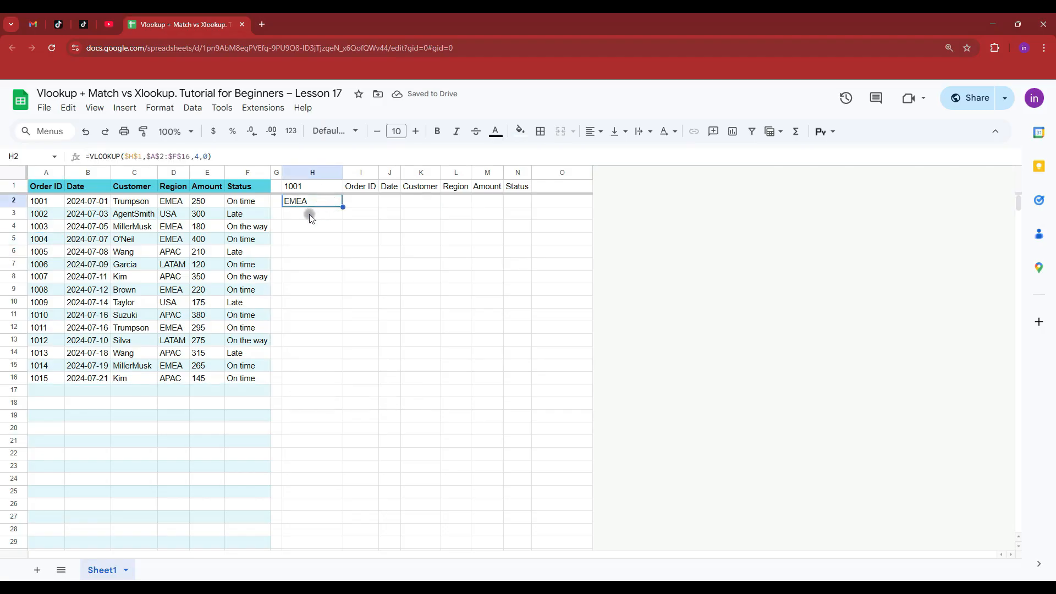
click(46, 252)
key(ctrl+c)
click(295, 187)
key(ctrl+v)
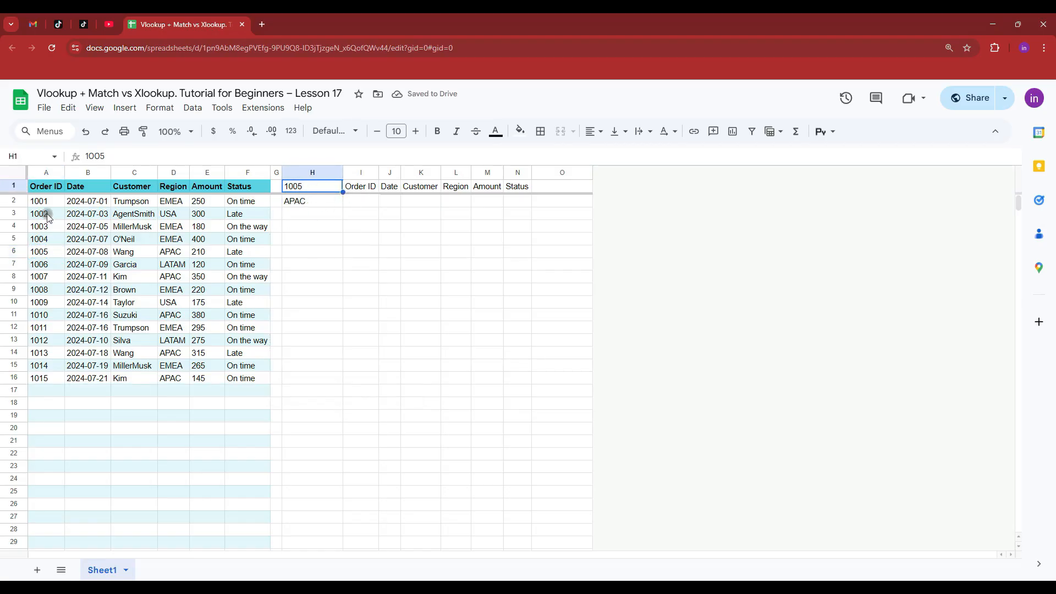
click(44, 265)
key(ctrl+c)
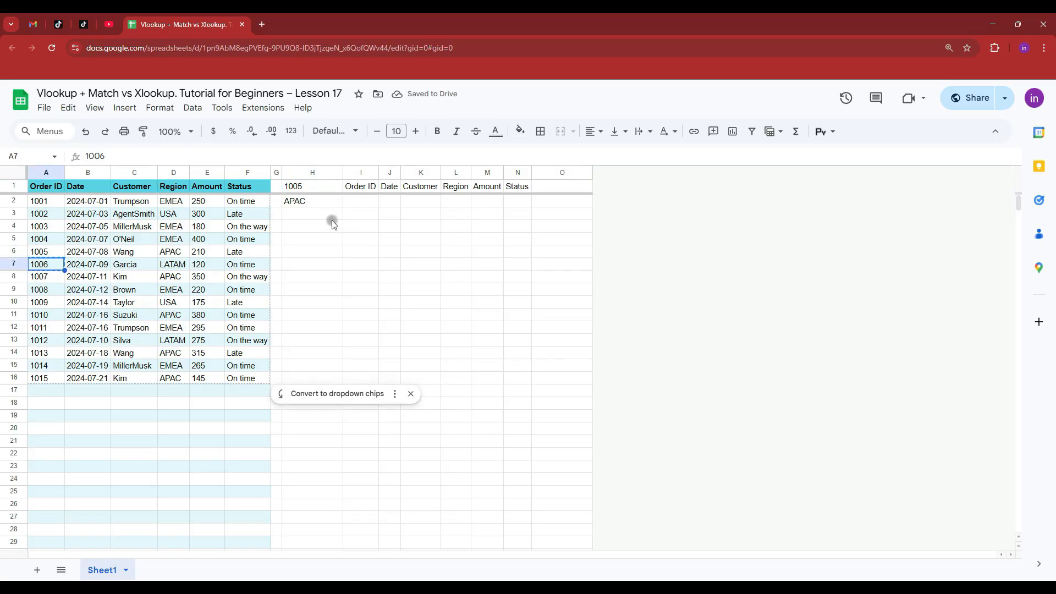
click(315, 186)
key(ctrl+v)
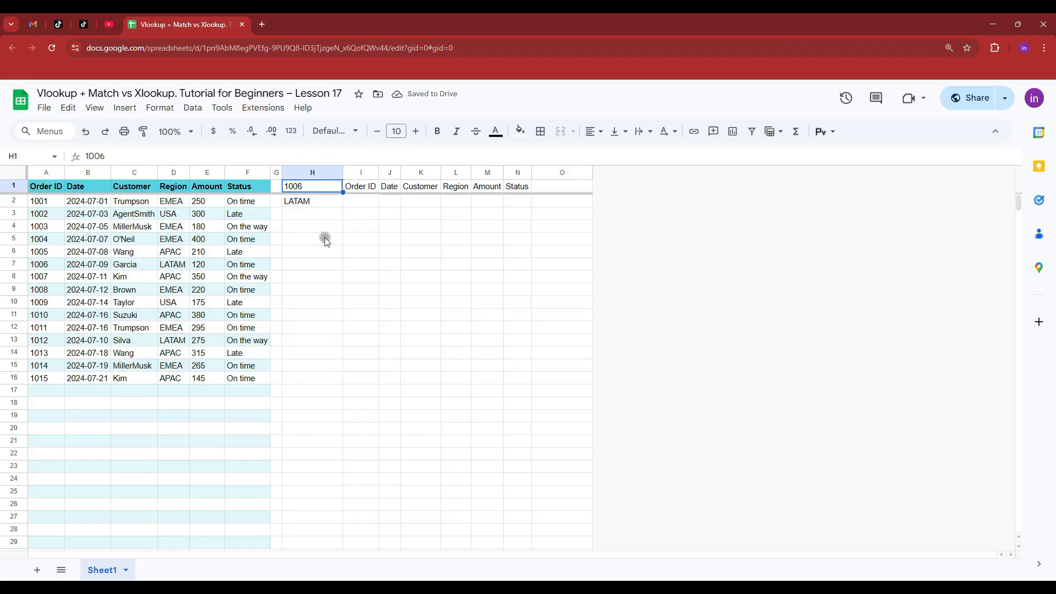
Step: Copy the VLOOKUP formula text from H2 into cell I3
click(305, 202)
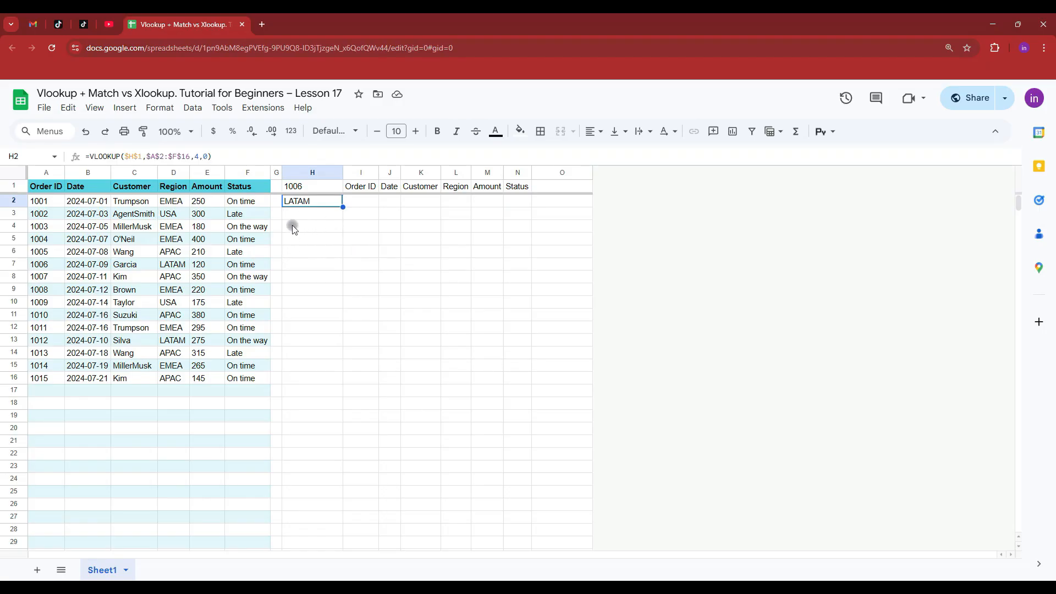
drag(212, 157, 76, 160)
key(Escape)
click(358, 212)
click(359, 157)
key(ctrl+v)
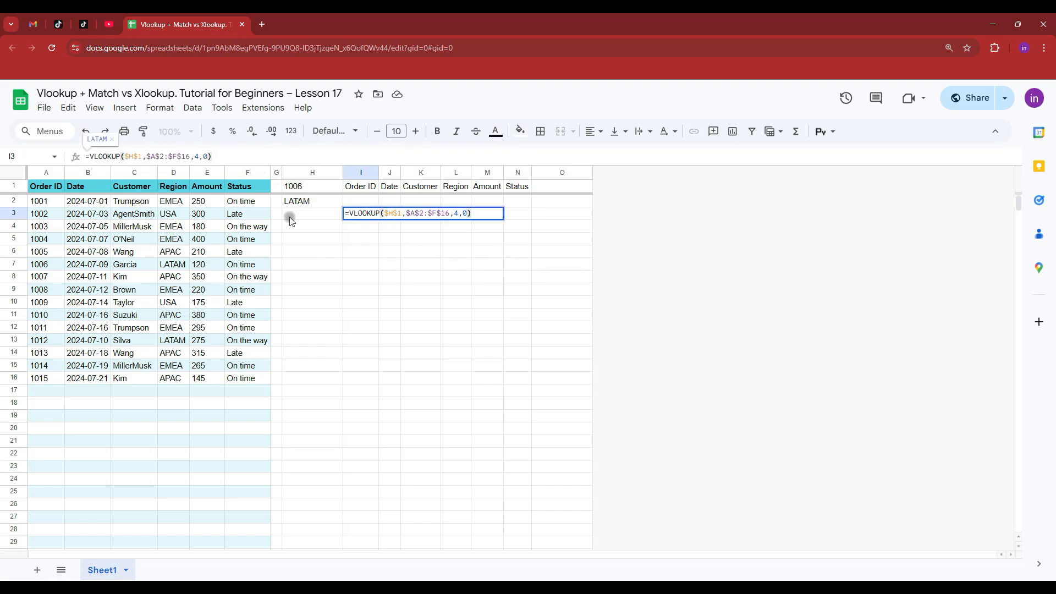
Step: Set the column index of the VLOOKUP in I3 to 1
click(456, 213)
double_click(455, 213)
text(1)
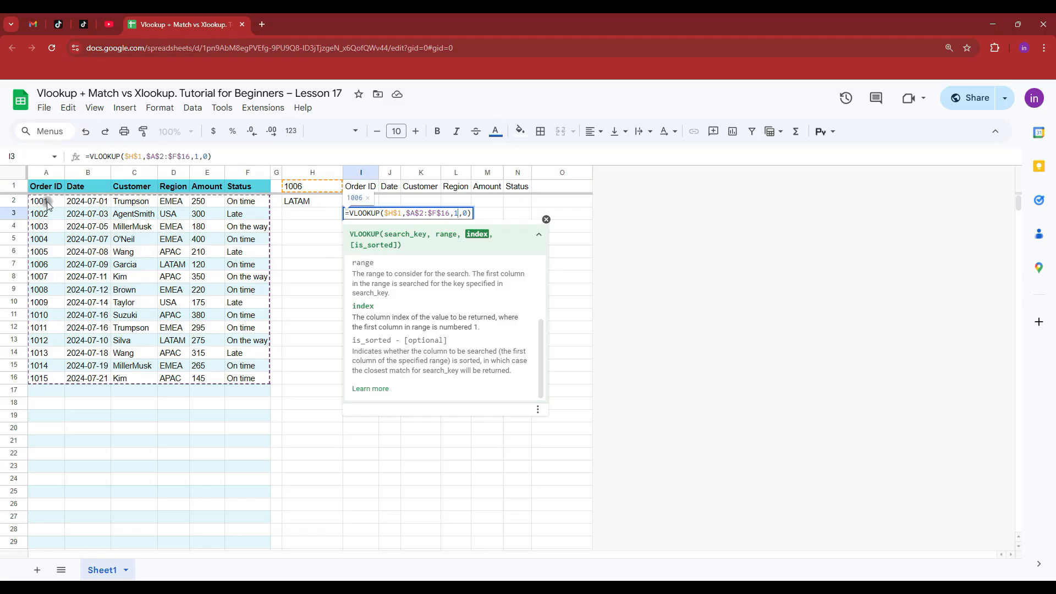
key(Return)
Step: Fill the I3 formula across through N3 and check the copied formulas in J3 to N3
click(368, 214)
drag(378, 220, 517, 218)
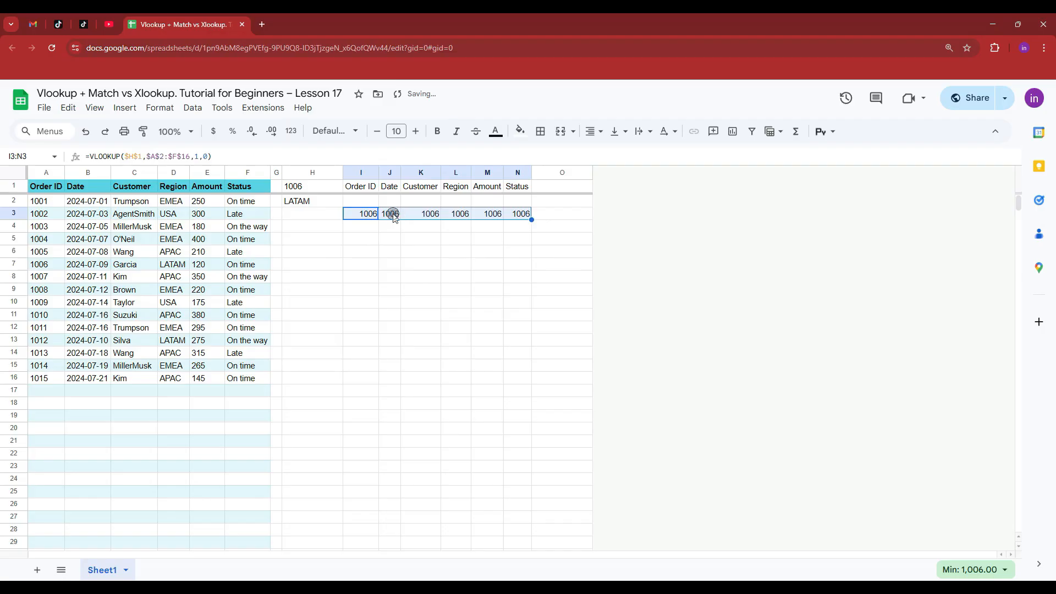
click(394, 215)
click(424, 215)
click(458, 214)
click(488, 215)
click(521, 216)
Step: Set the VLOOKUP column index to 2 in J3 and 3 in K3
click(396, 216)
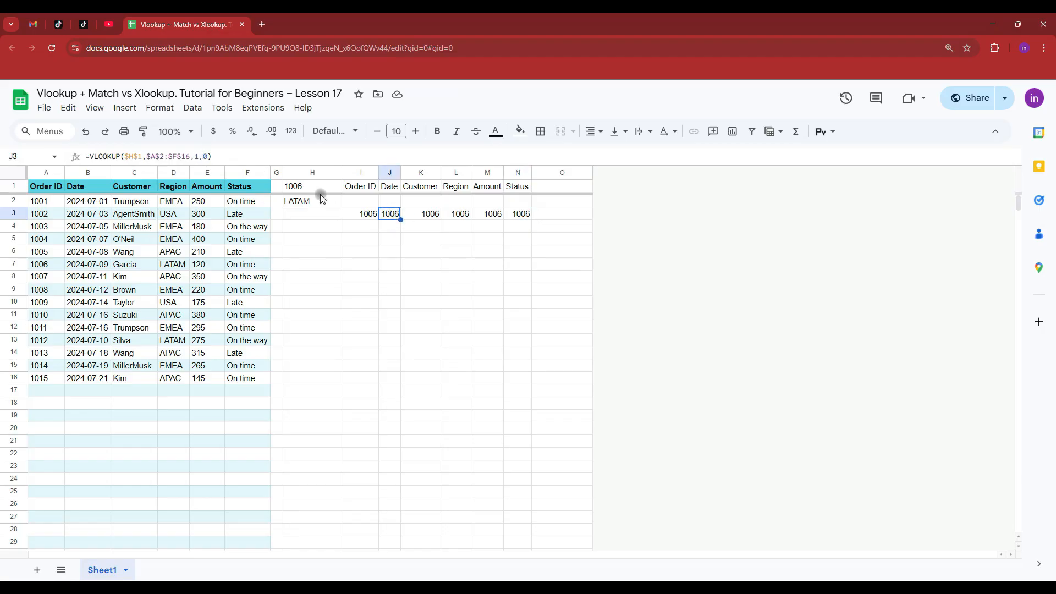
double_click(197, 157)
text(2)
click(422, 214)
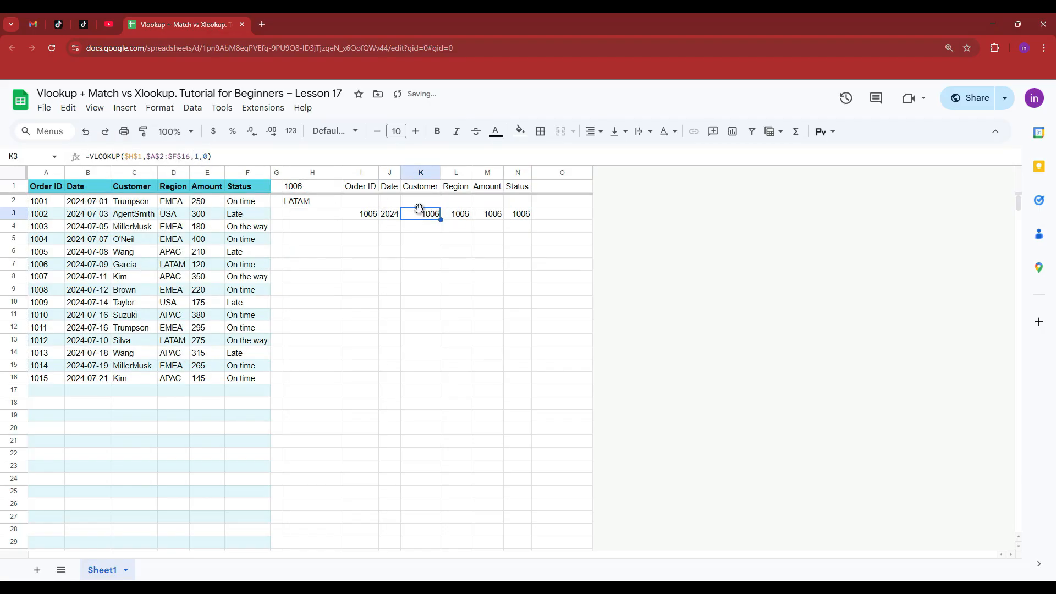
double_click(196, 156)
text(2)
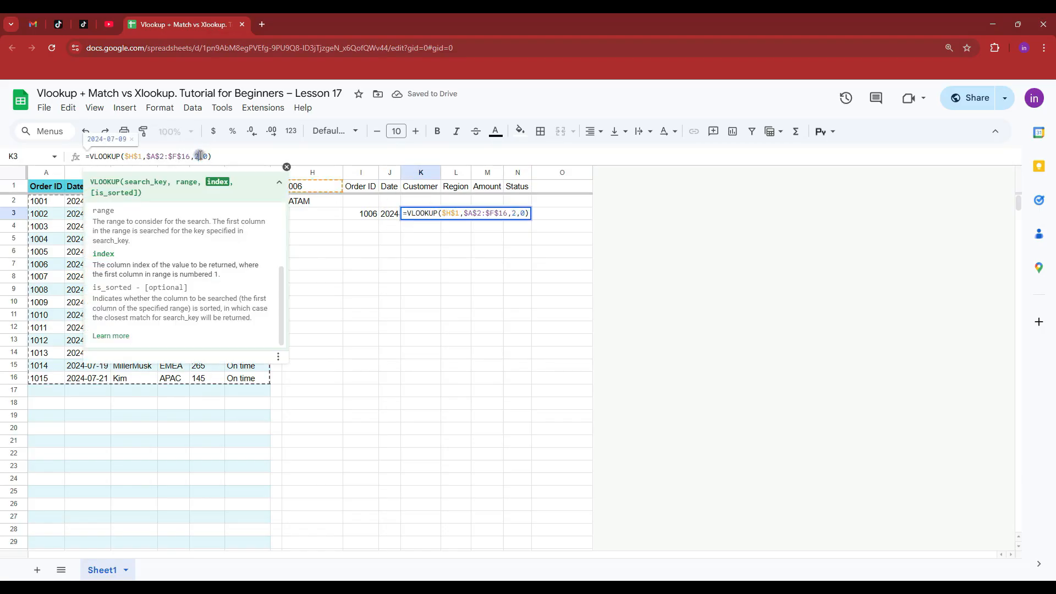
text(3)
key(Tab)
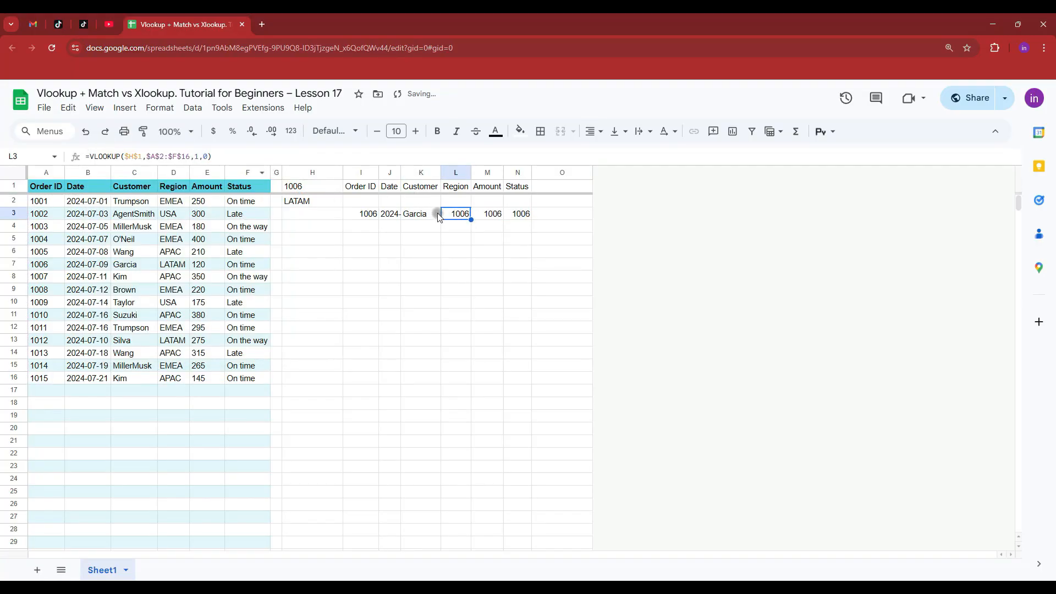
Step: Set the VLOOKUP column index to 4 in L3, 5 in M3 and 6 in N3
double_click(196, 157)
text(4)
key(Tab)
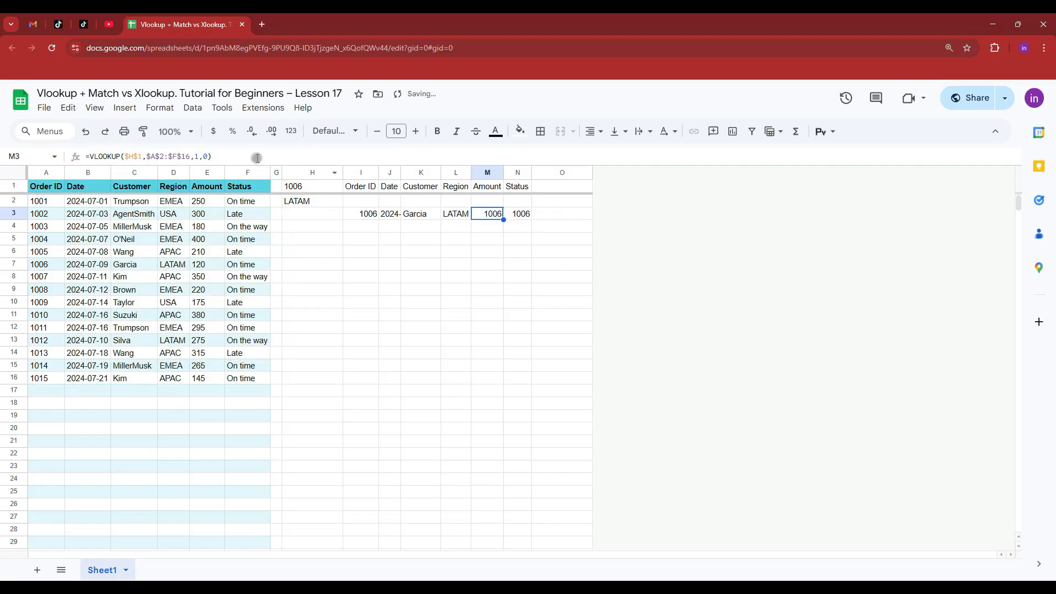
double_click(196, 157)
text(5)
key(Tab)
double_click(196, 157)
text(6,6,0))
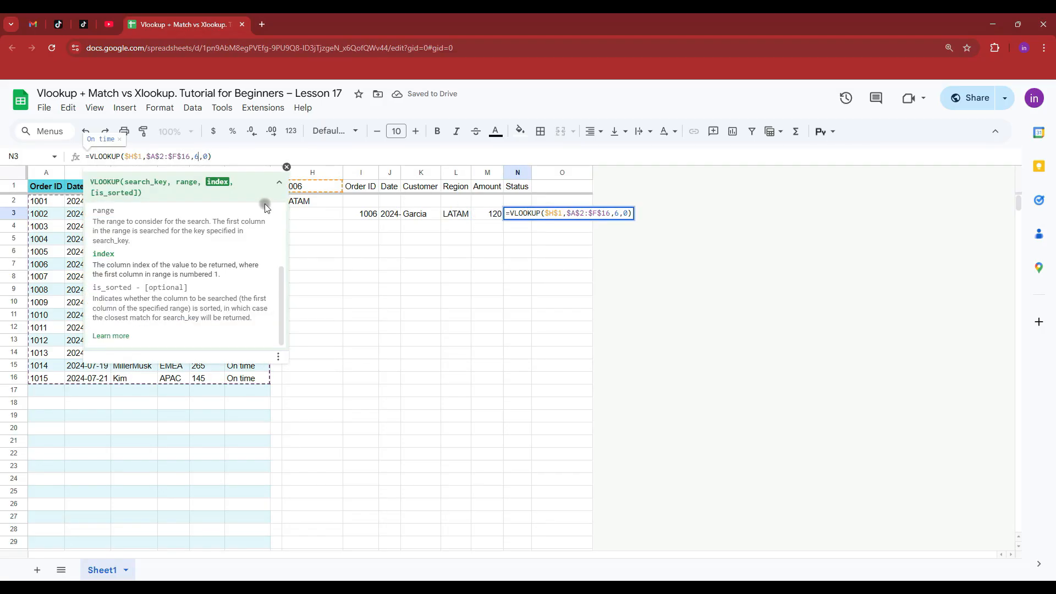
key(Return)
Step: Fit the widths of columns I through N to their contents
drag(517, 214, 362, 214)
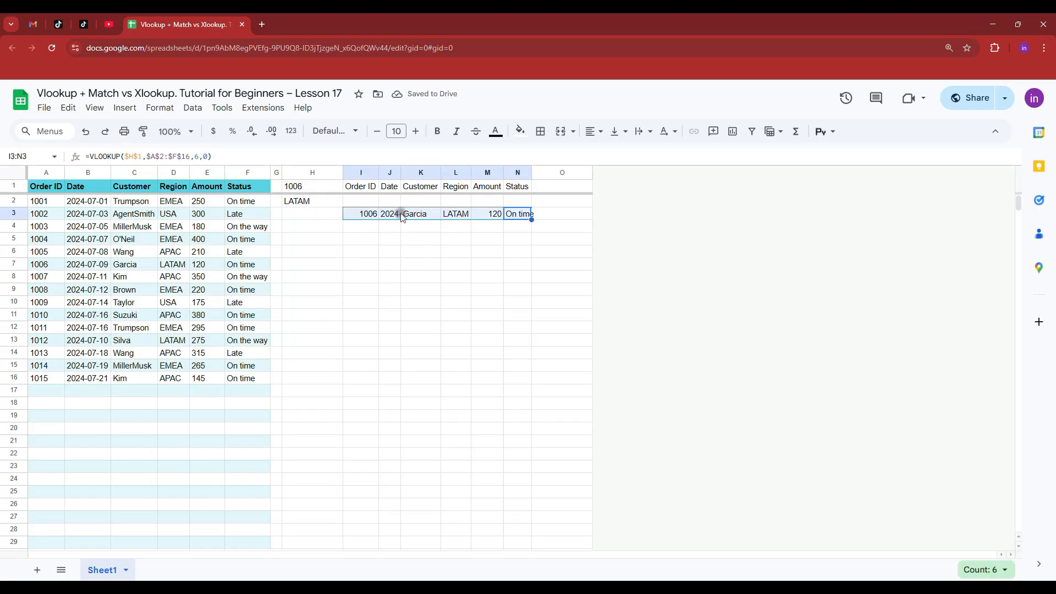
drag(358, 172, 527, 173)
double_click(532, 173)
click(530, 214)
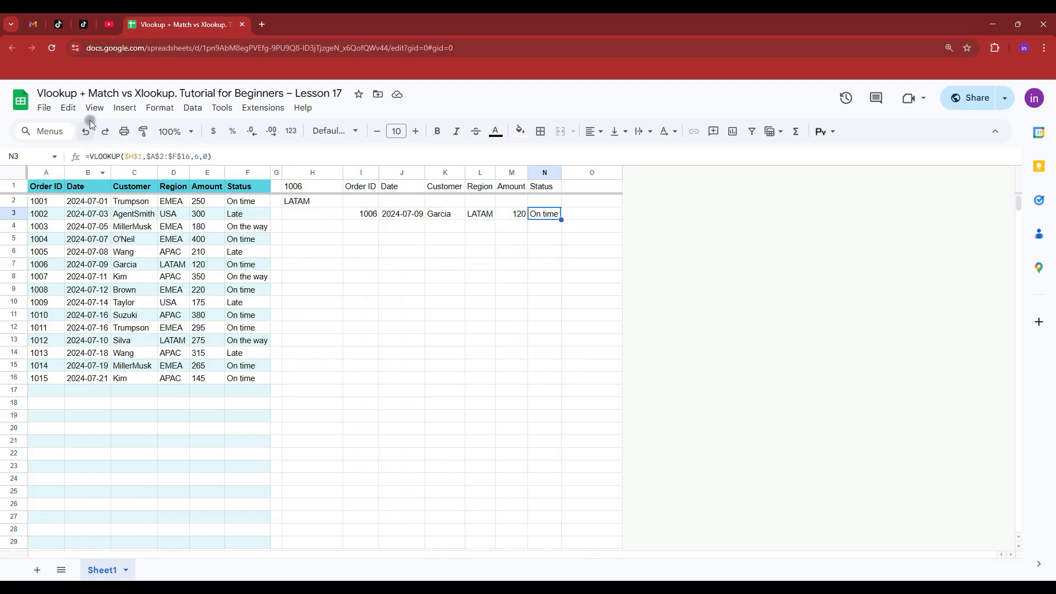
Step: Enter =MATCH(I1,$A$1:$F$1,0) in I2 to find the Order ID header's column position
click(362, 200)
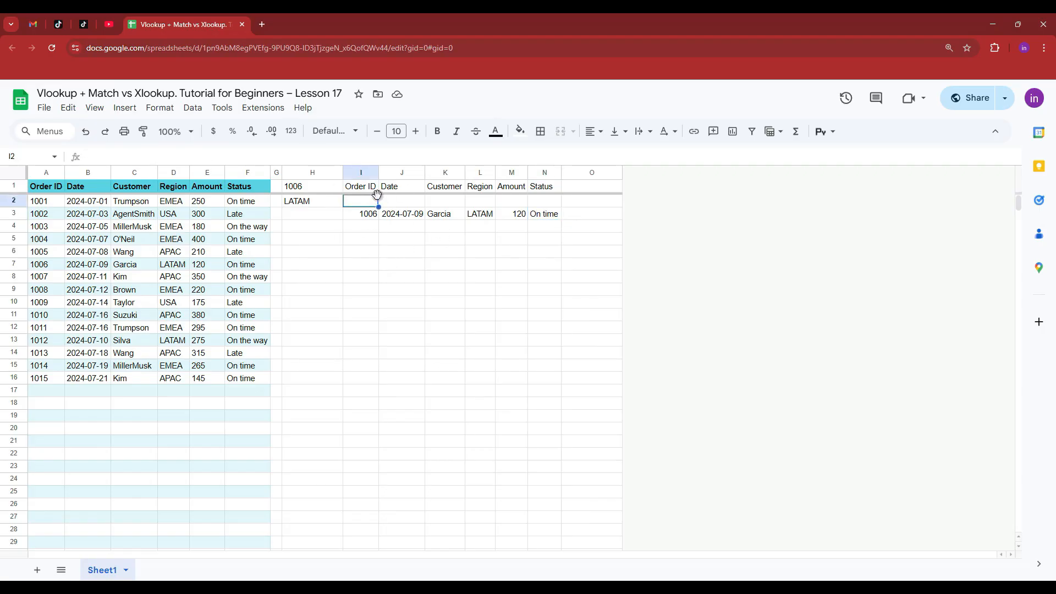
text(=)
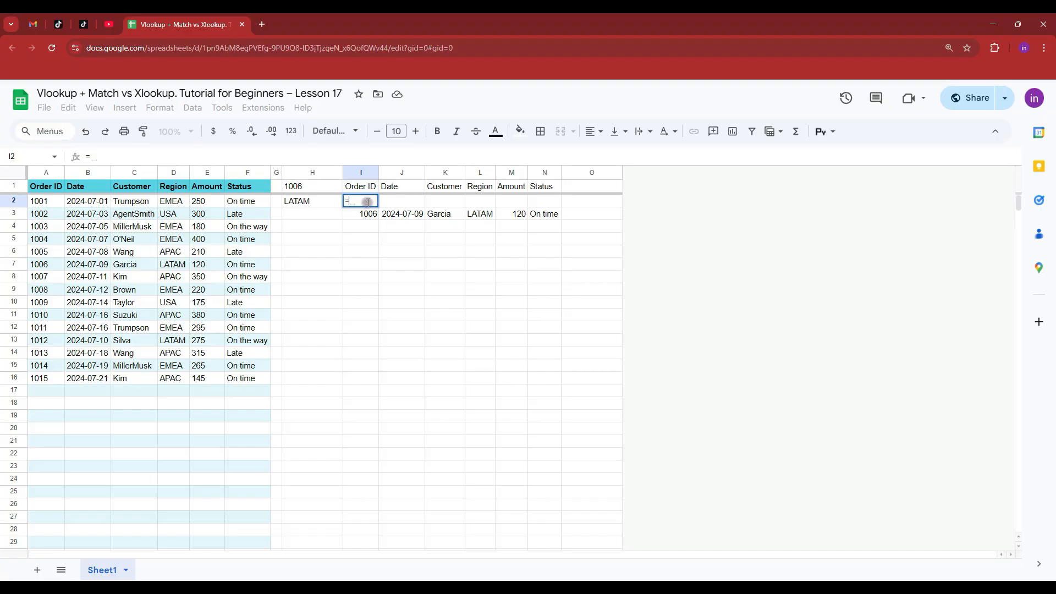
text(MATCH()
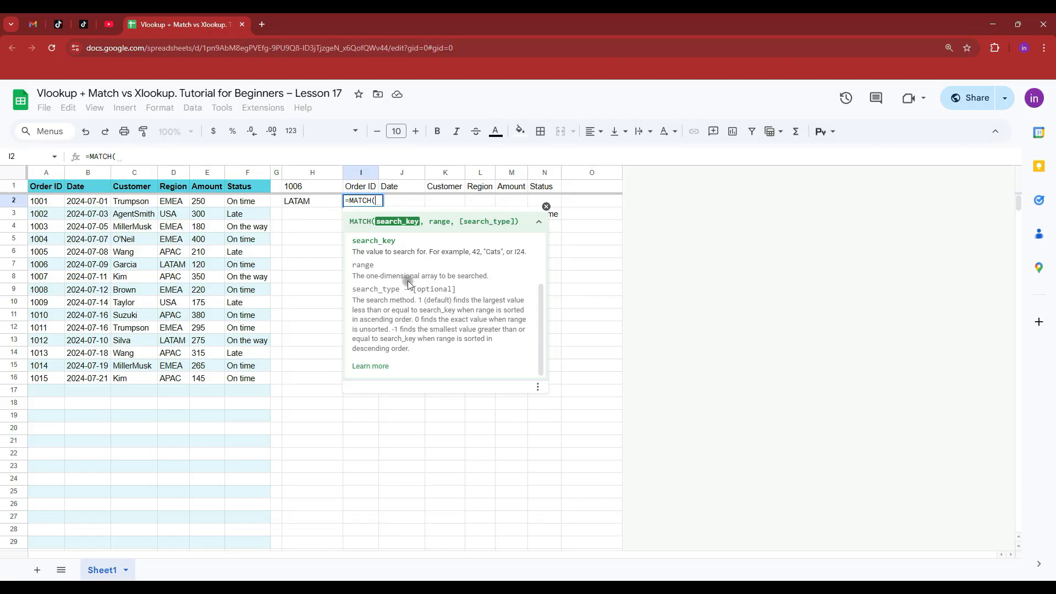
click(366, 189)
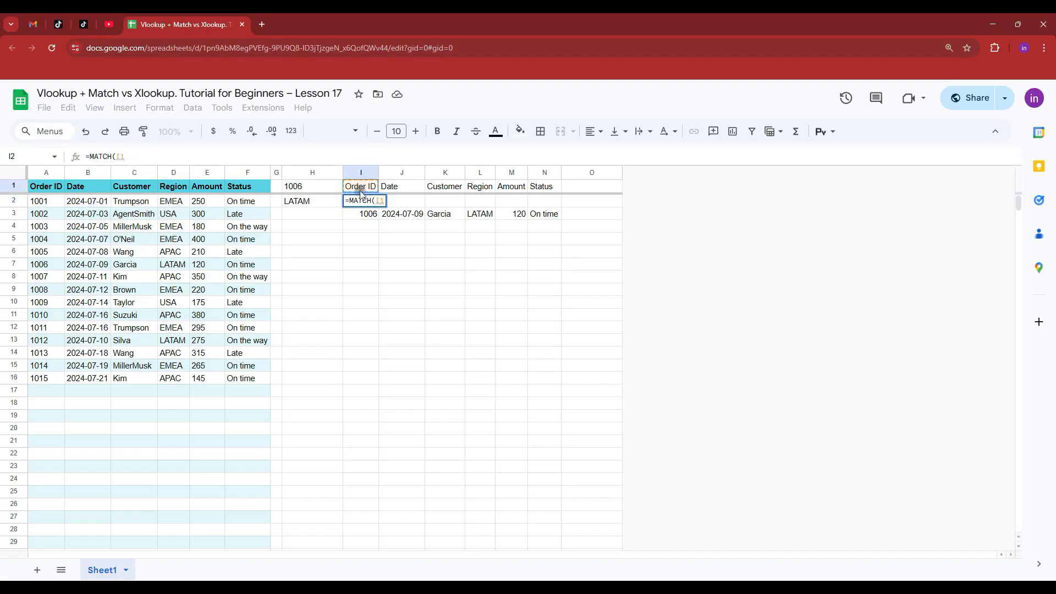
text(,)
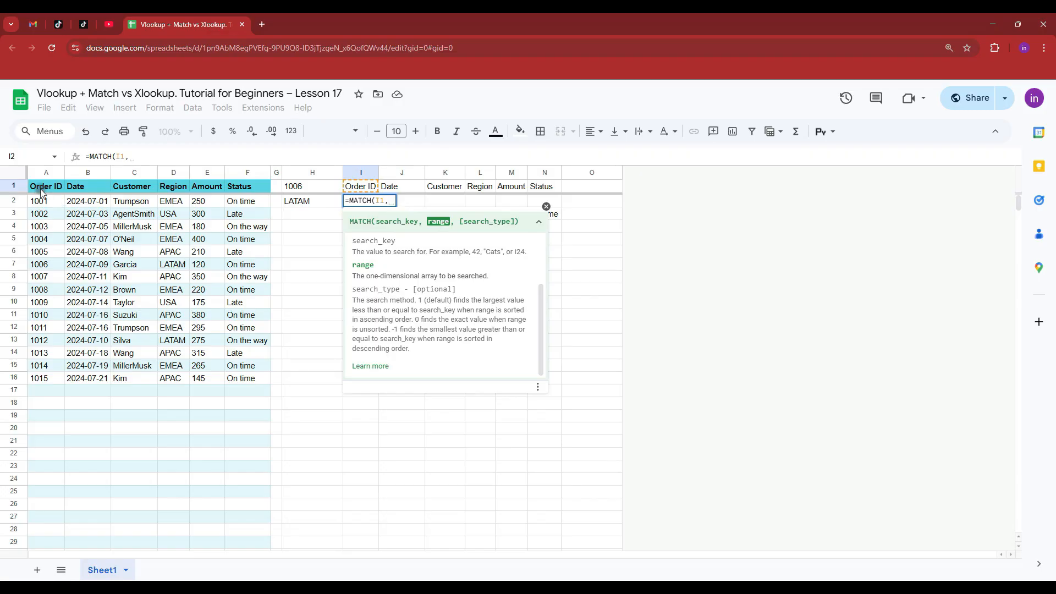
drag(40, 190, 243, 187)
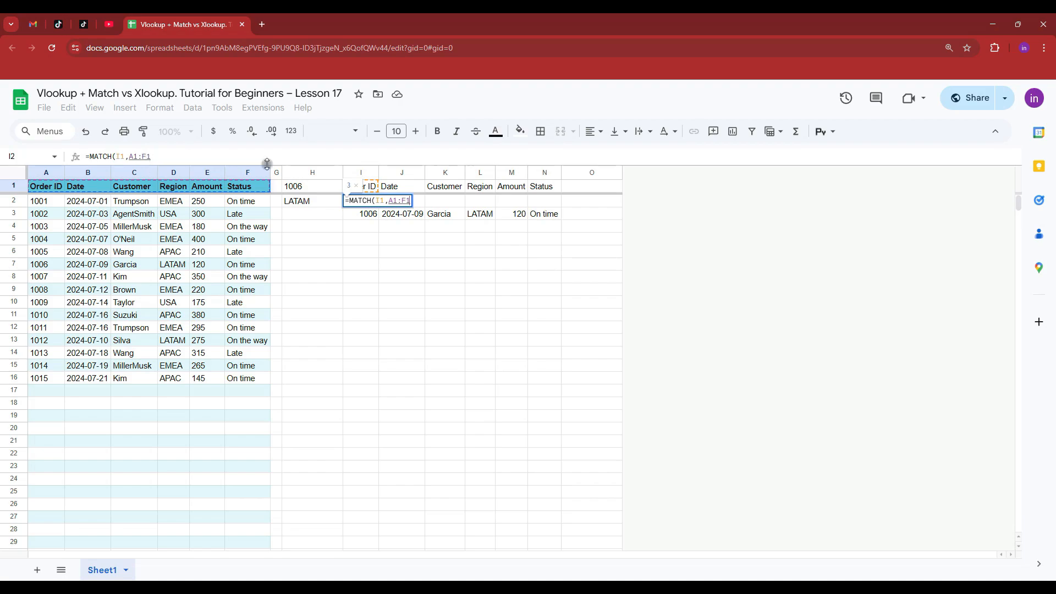
key(F4)
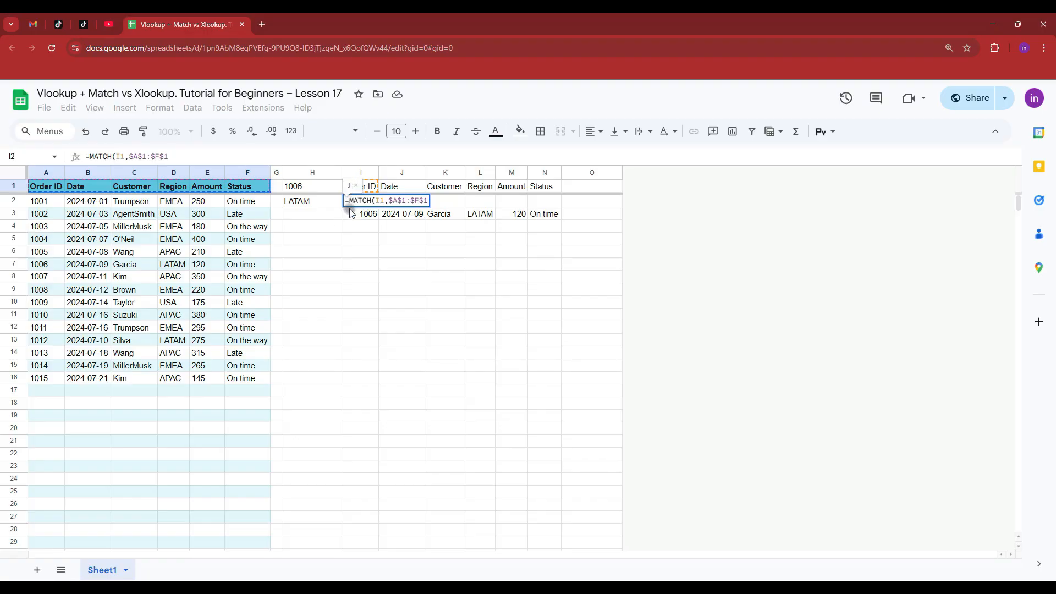
text(,)
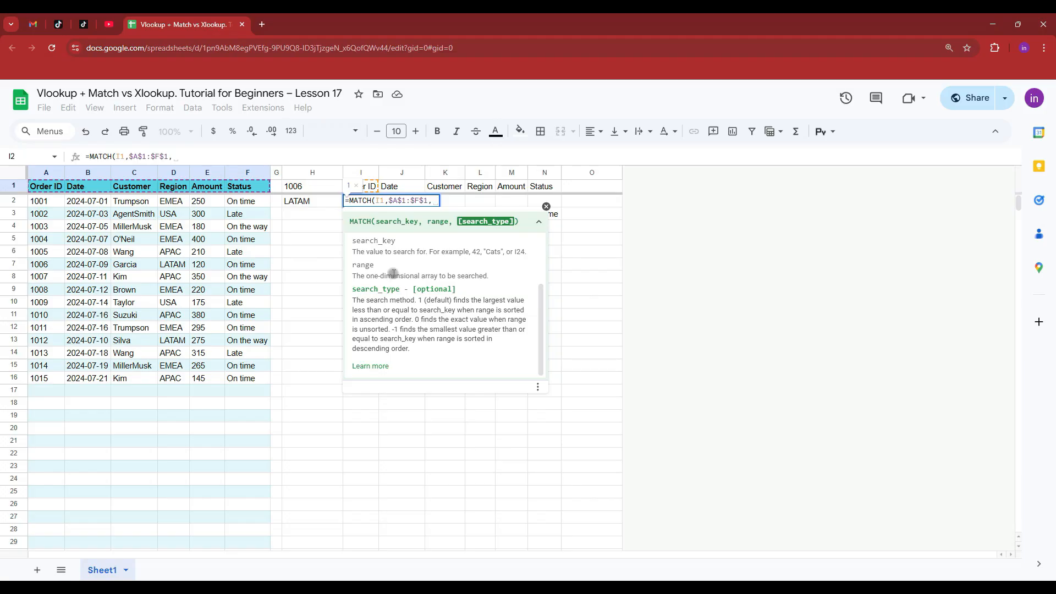
text(1)
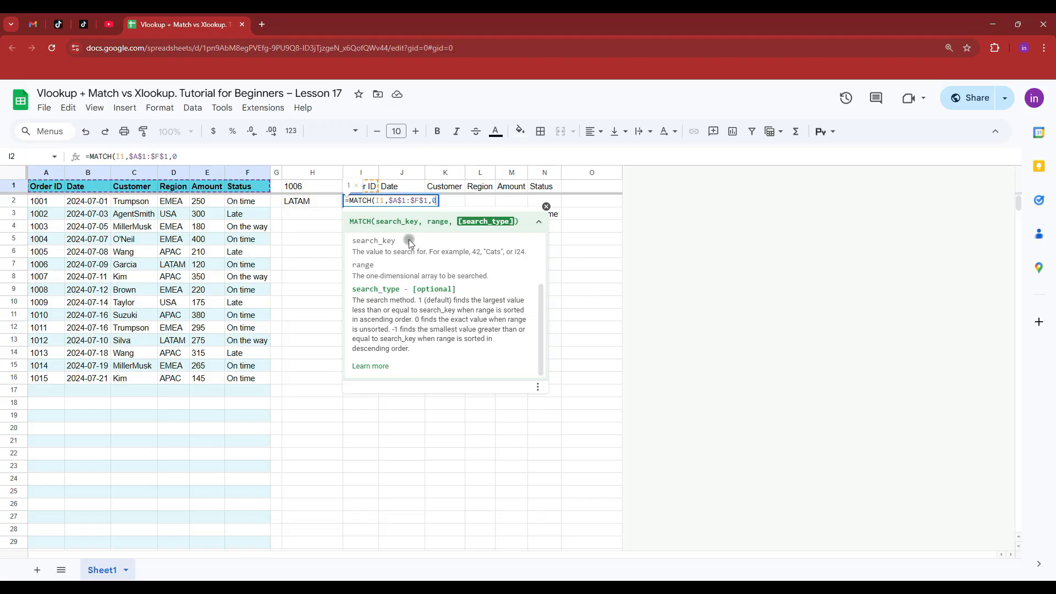
key(Return)
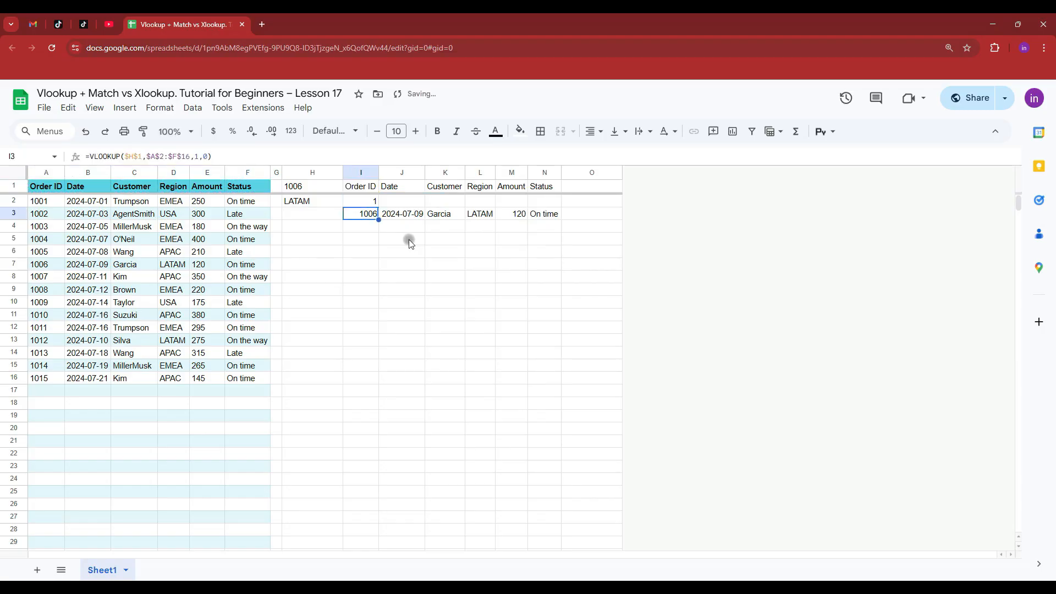
Step: Fill the I2 MATCH formula across through N2 and check the copied formulas in J2 to N2
click(370, 201)
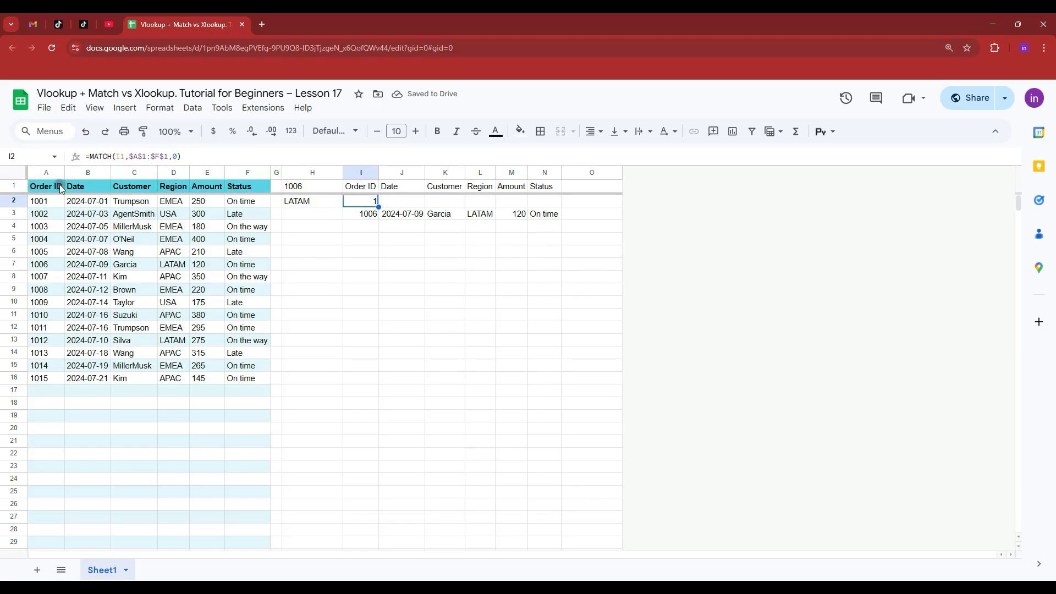
drag(247, 186, 46, 186)
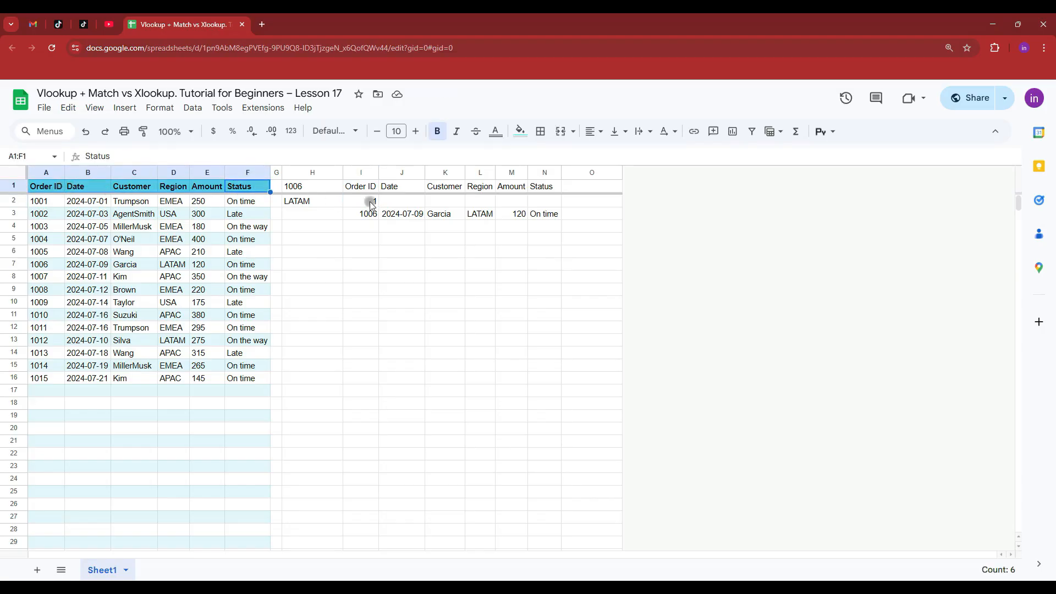
click(369, 201)
drag(377, 205, 547, 202)
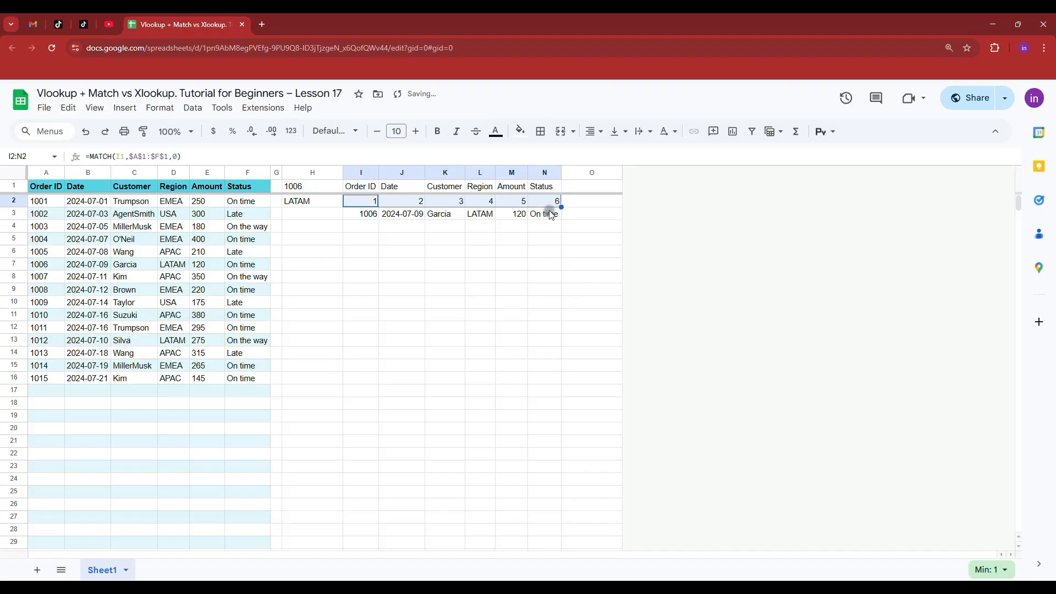
click(401, 202)
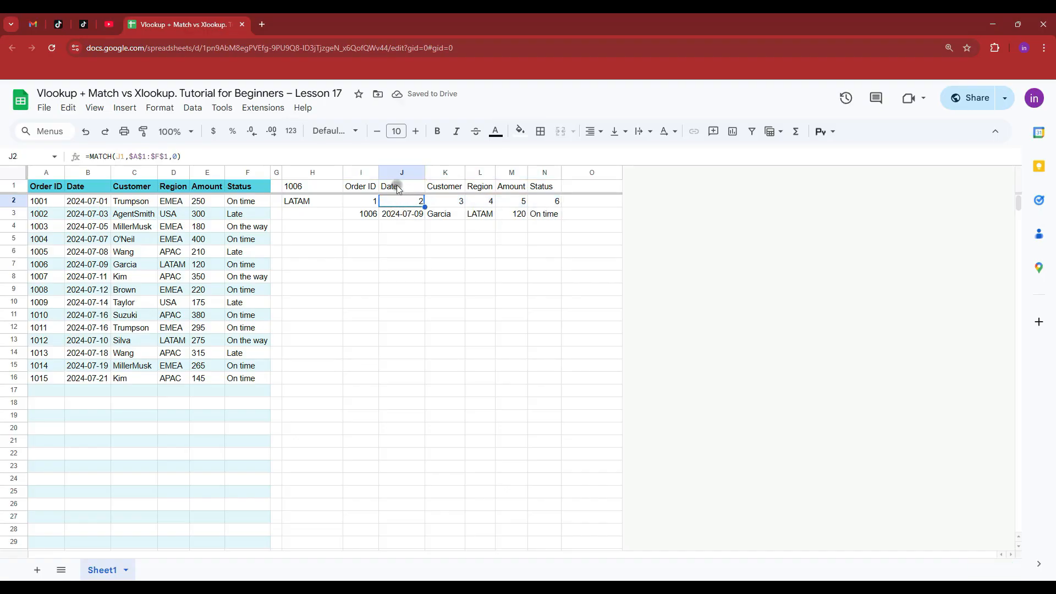
key(Right)
key(Right)
key(Right)
key(Right)
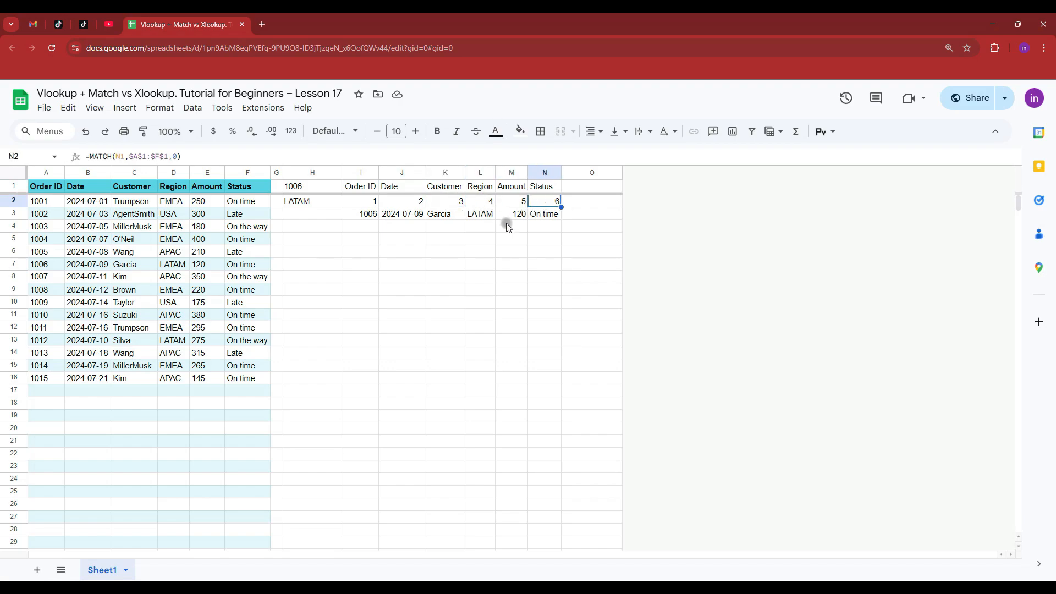
Step: Replace the VLOOKUP column index in I3 with a reference to I2, fill it across through N3 and check the copies
click(363, 214)
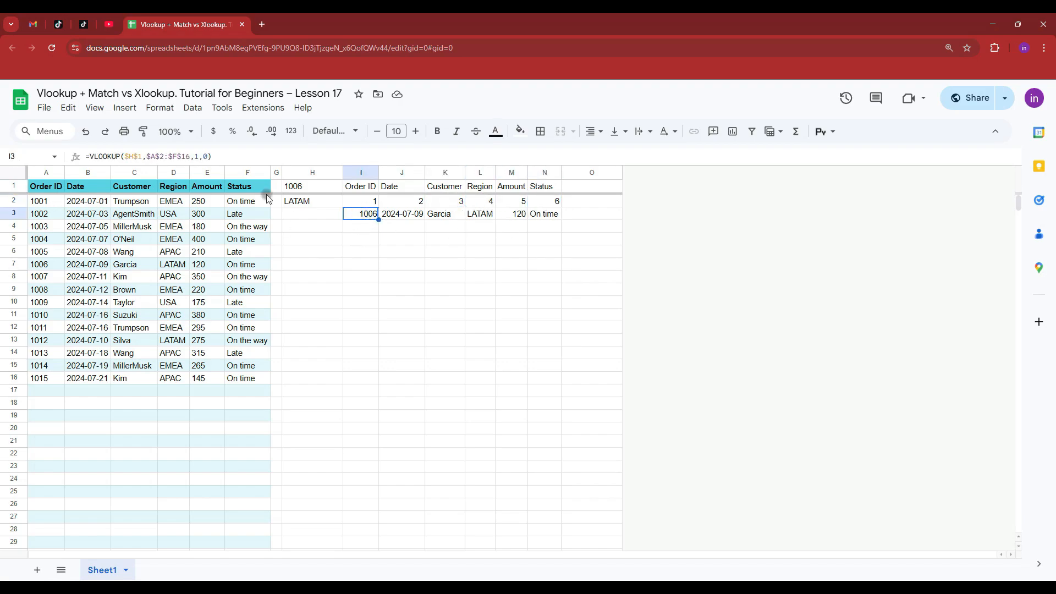
double_click(198, 157)
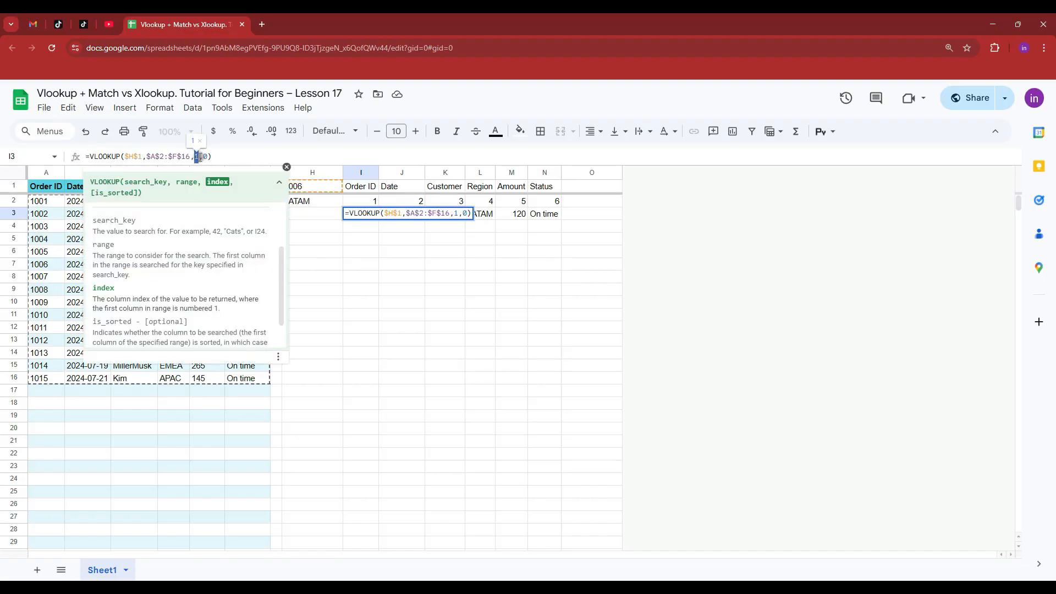
click(366, 200)
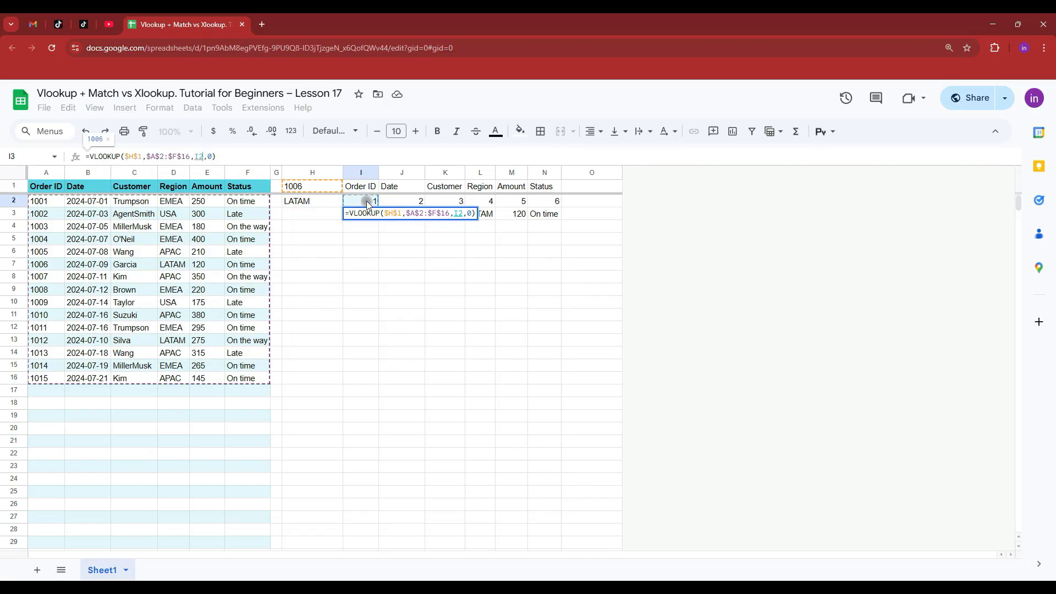
key(Return)
drag(374, 217, 547, 216)
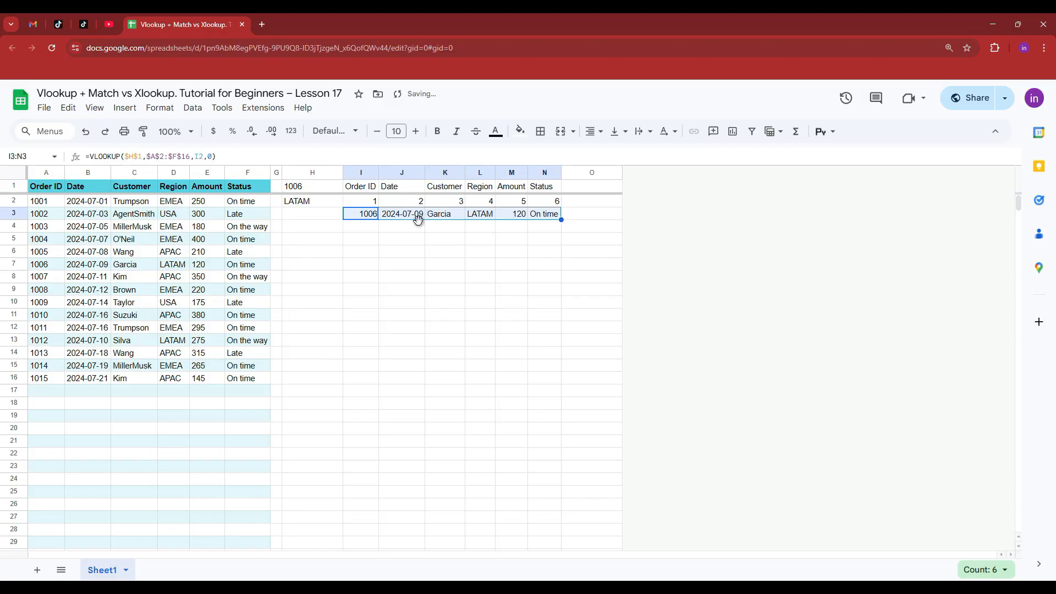
click(404, 215)
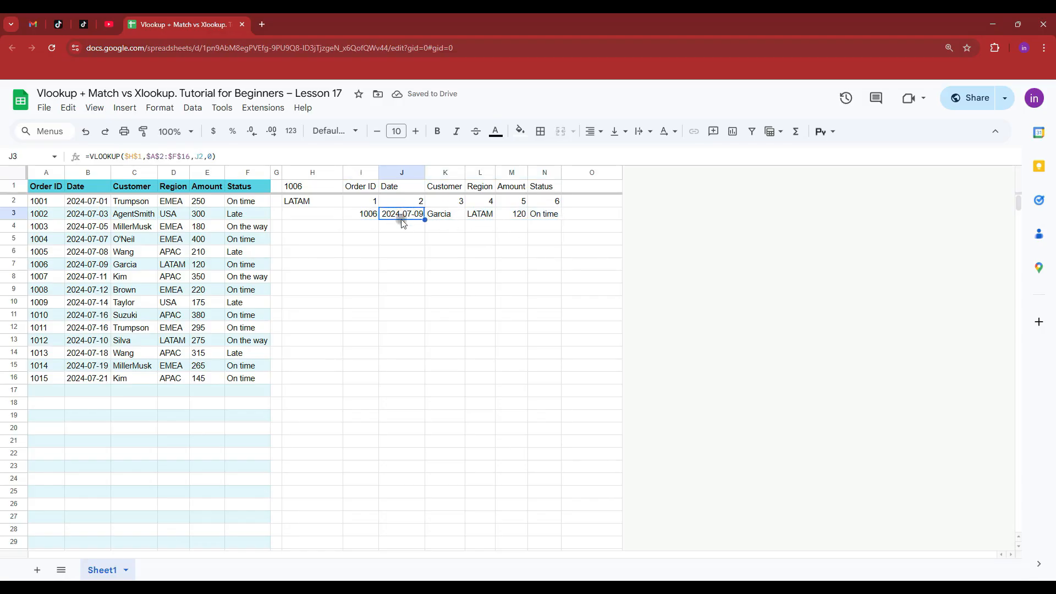
click(543, 219)
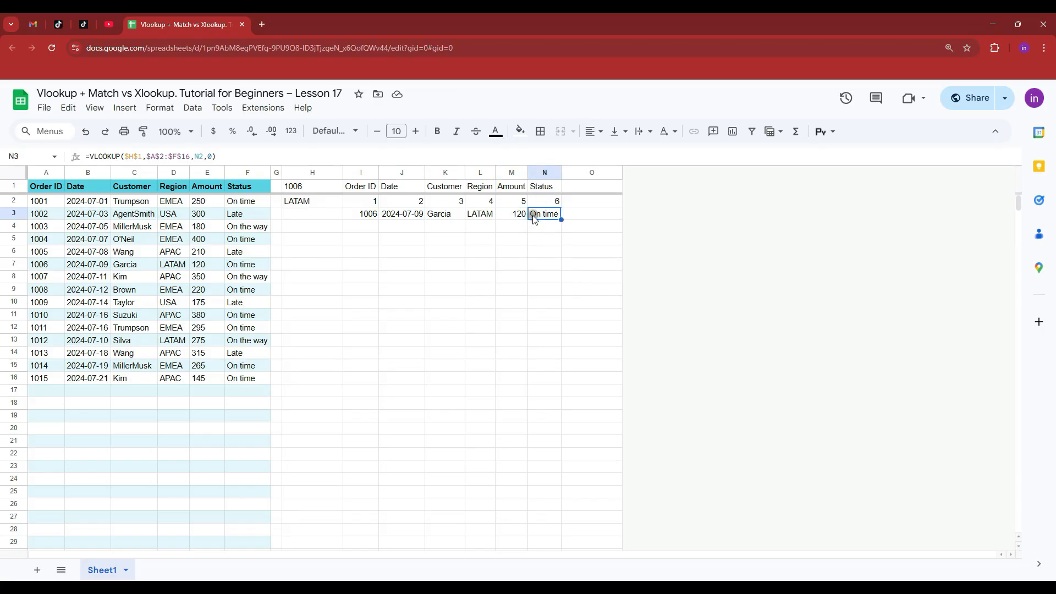
Step: Move the Amount column ahead of Region and return it to its original place to test the lookup
click(202, 173)
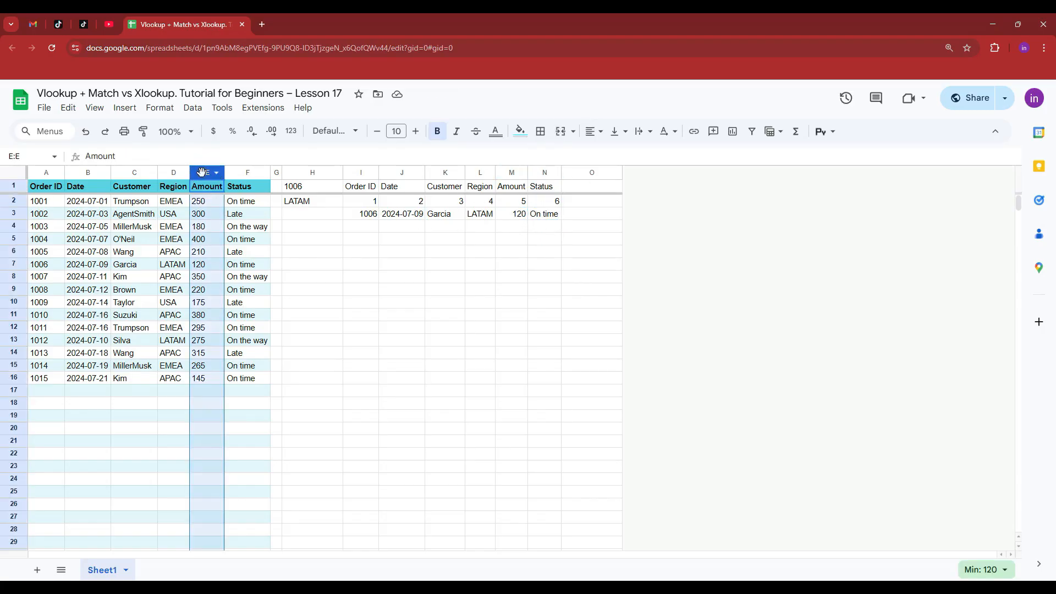
drag(205, 173, 170, 172)
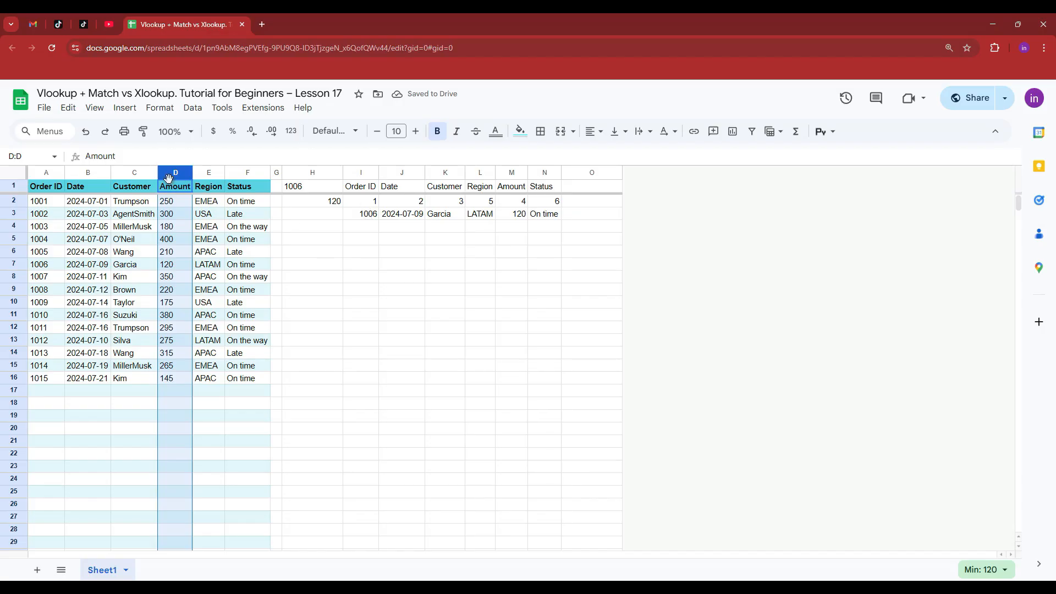
drag(171, 168, 218, 172)
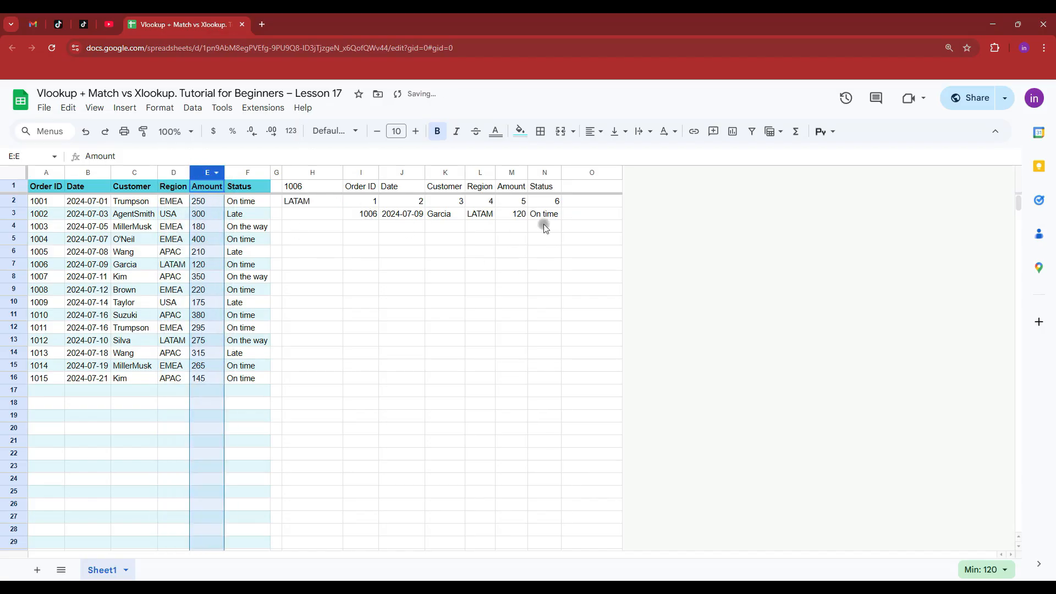
Step: Lock the row of the MATCH search key in I2 as I$1 and copy the MATCH expression without its equals sign
click(363, 216)
click(363, 201)
drag(182, 156, 92, 155)
click(115, 157)
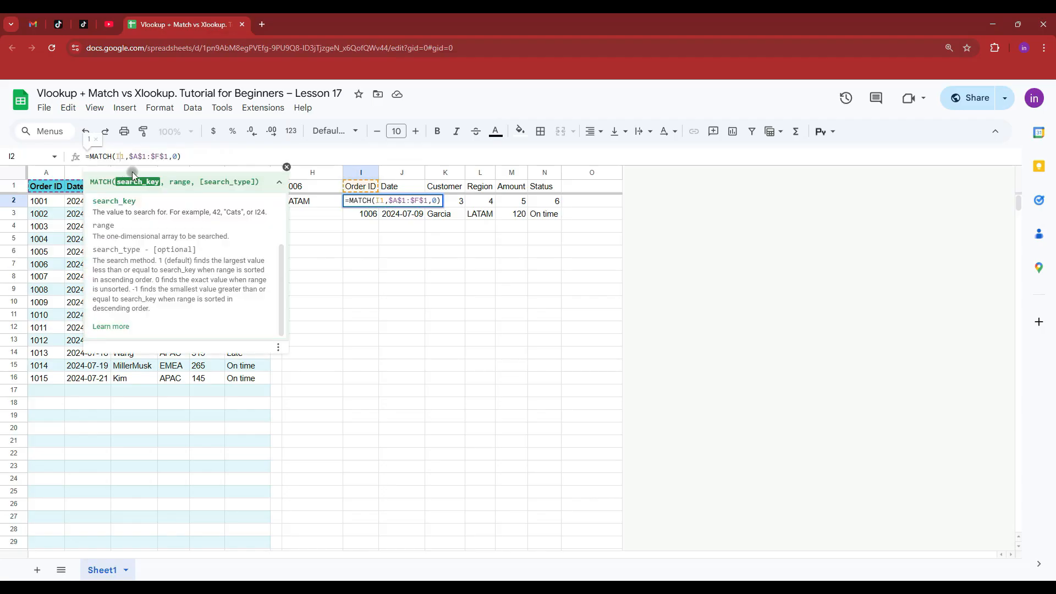
text($)
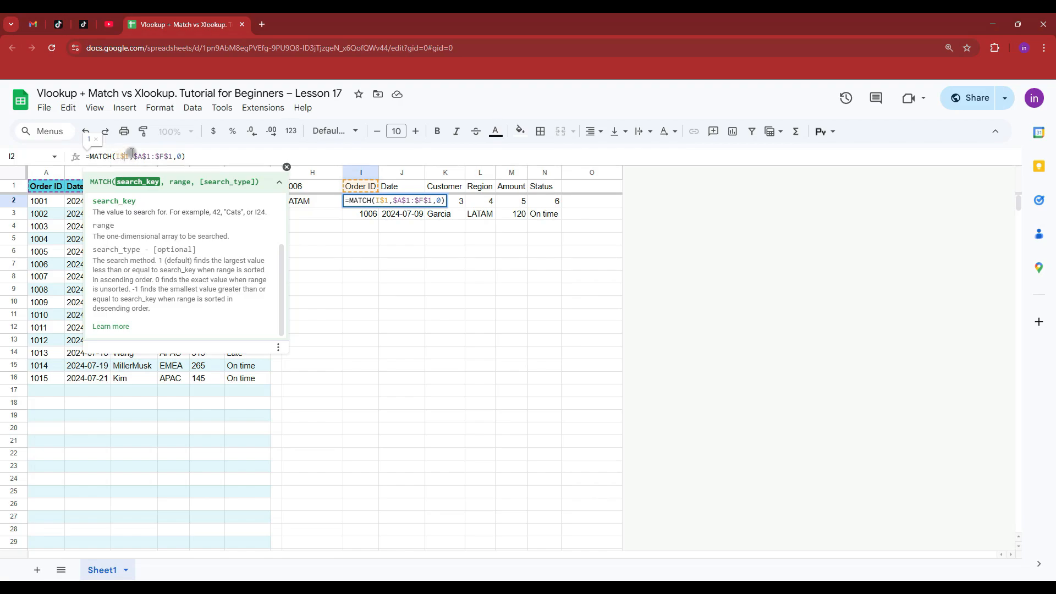
drag(185, 156, 88, 156)
key(ctrl+c)
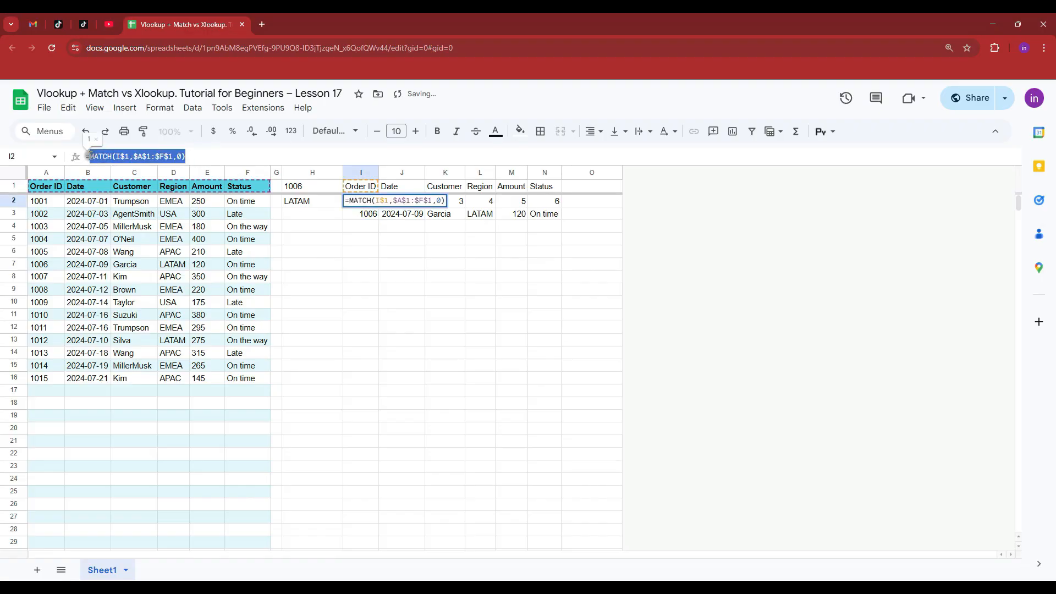
key(Escape)
Step: Replace the VLOOKUP column index in I3 with the copied MATCH(I$1,$A$1:$F$1,0)
click(363, 214)
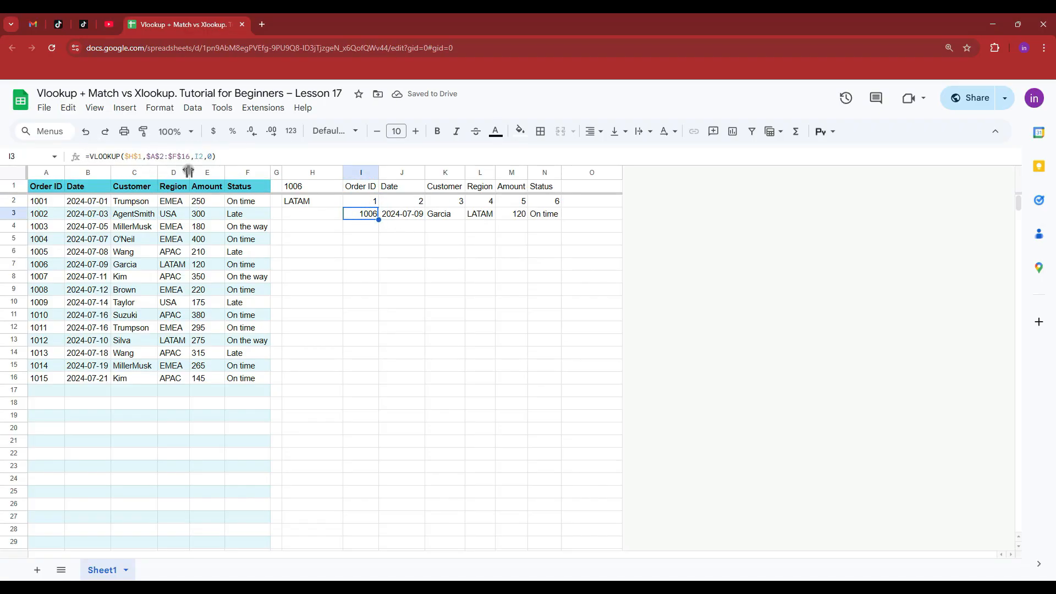
double_click(198, 156)
key(ctrl+v)
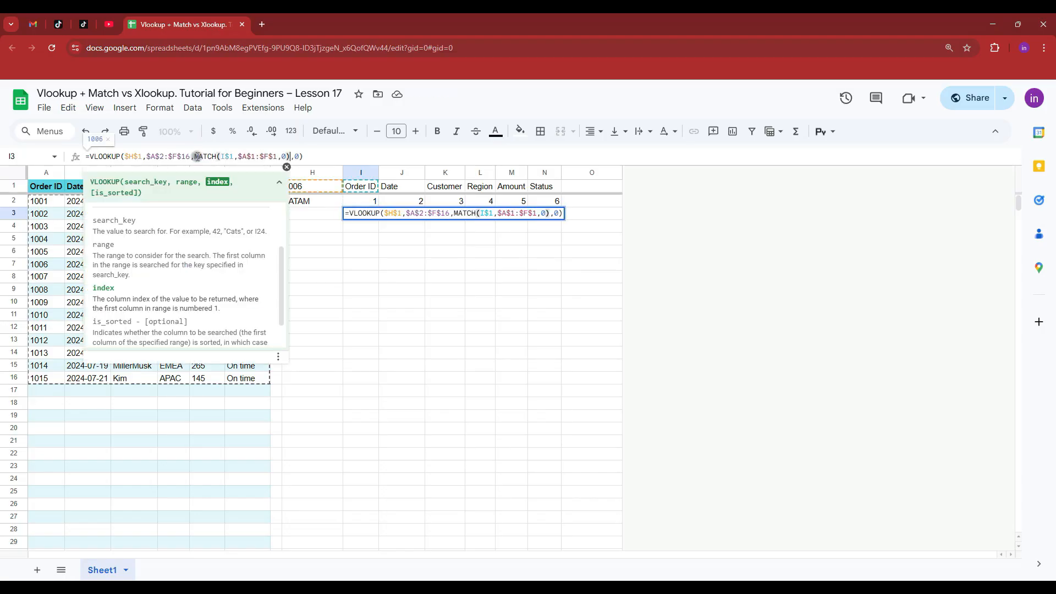
key(Return)
Step: Clear the MATCH helper cells I2:N2 and fill the combined I3 formula across through N3
drag(364, 201, 559, 205)
key(Delete)
click(364, 213)
drag(378, 219, 547, 214)
click(363, 214)
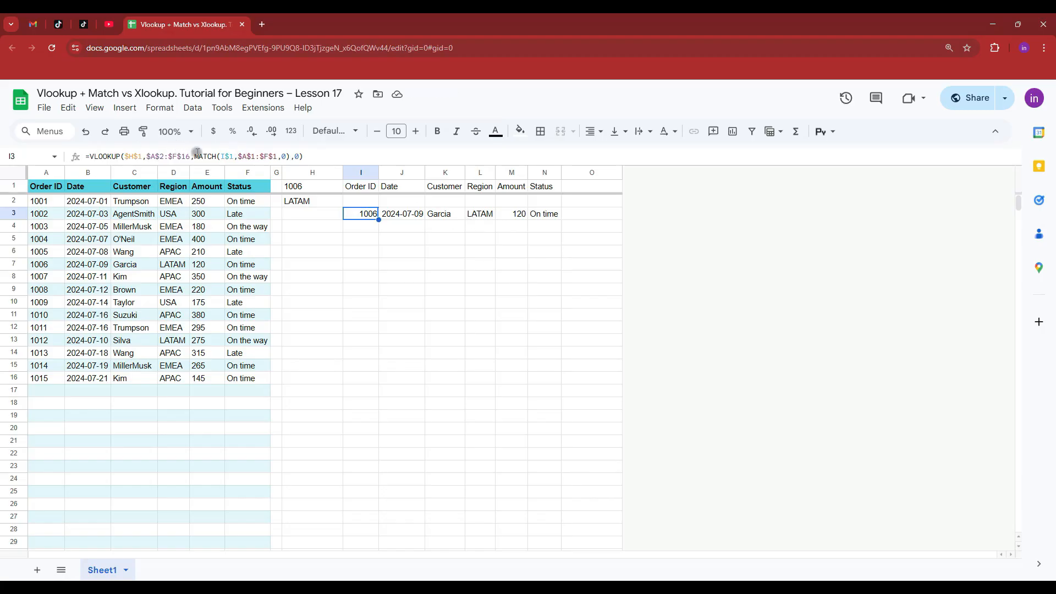
Step: Copy the order ID from A5 and paste it into H1 as the lookup value
click(310, 186)
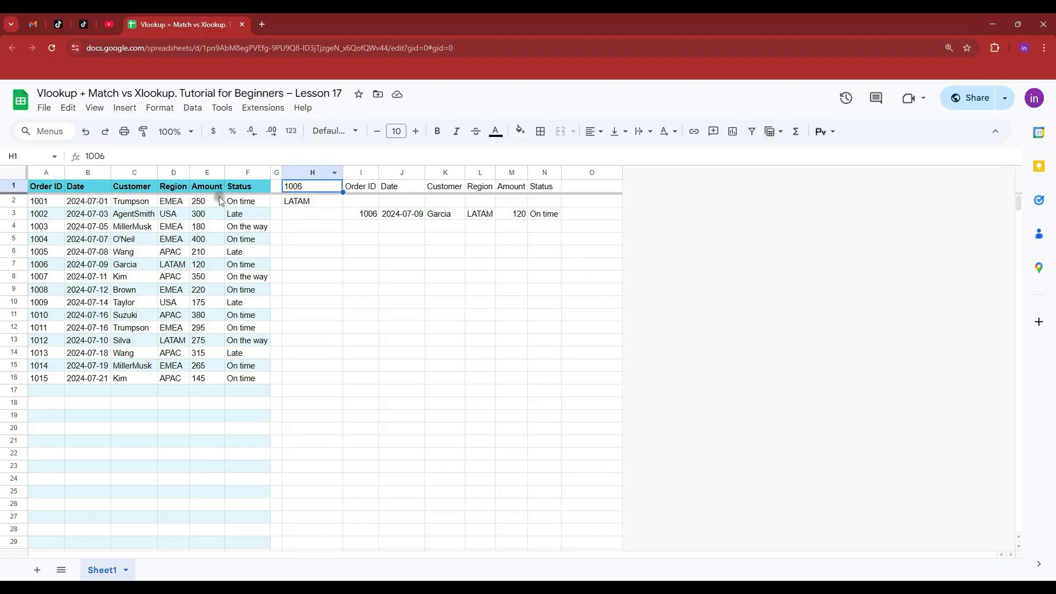
click(40, 240)
key(ctrl+c)
click(309, 187)
double_click(311, 187)
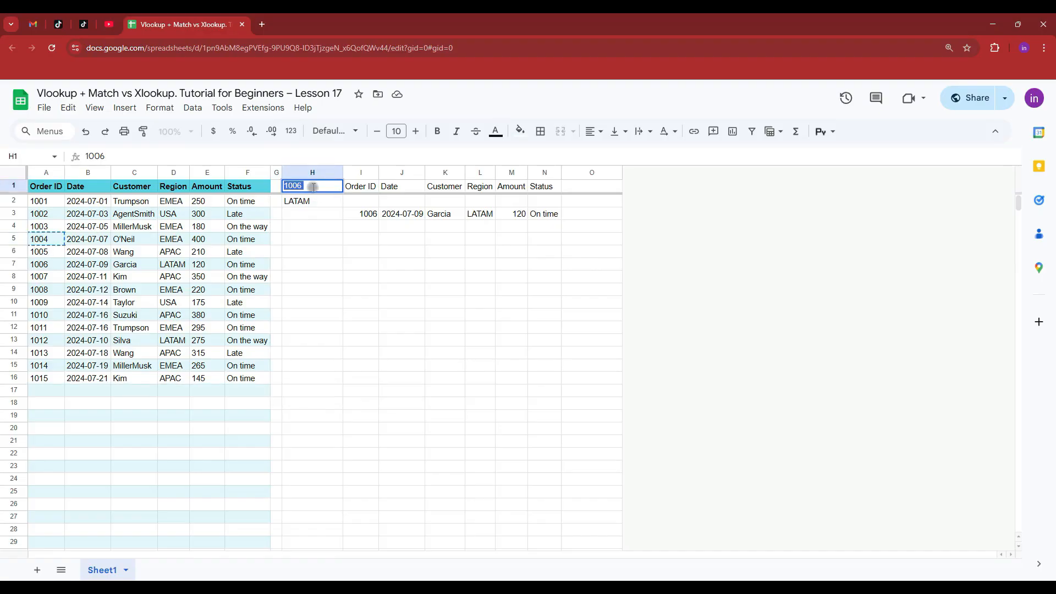
key(ctrl+v)
click(301, 225)
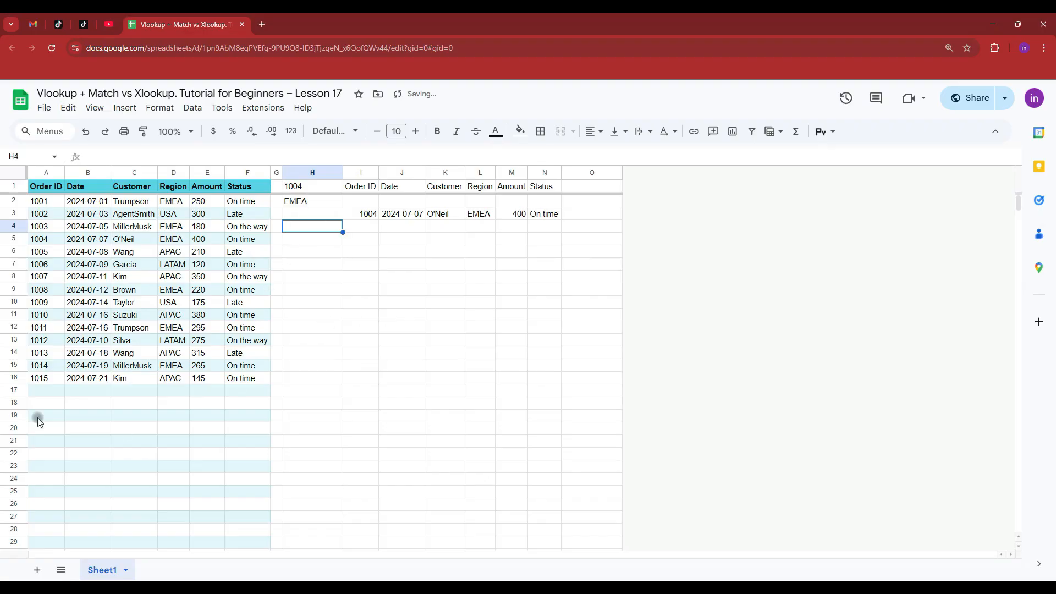
Step: Add a data validation rule to cell H1 with the criteria Dropdown (from a range)
click(319, 187)
right_click(320, 188)
scroll(380, 495, down, 1)
mouse_move(401, 568)
click(561, 490)
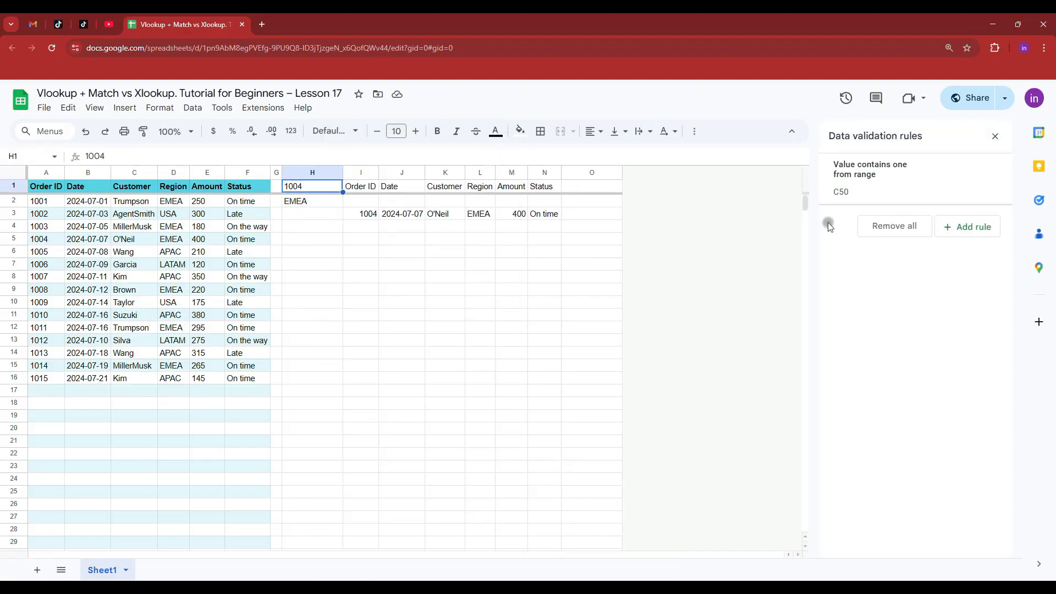
click(972, 226)
click(907, 242)
click(900, 259)
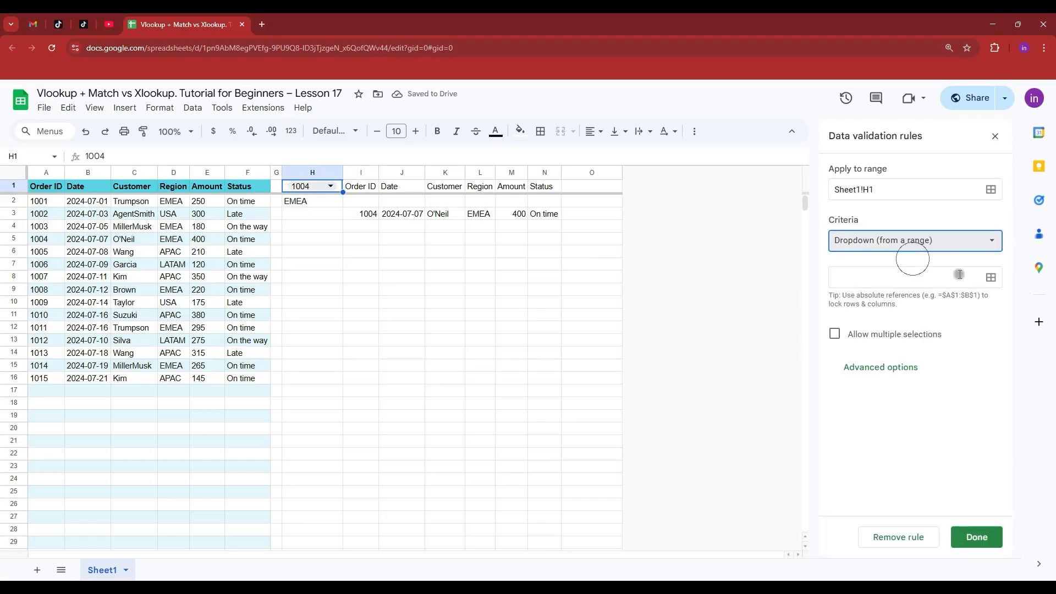
Step: Set the H1 dropdown's source range to Sheet1!A2:A and save the rule
click(991, 276)
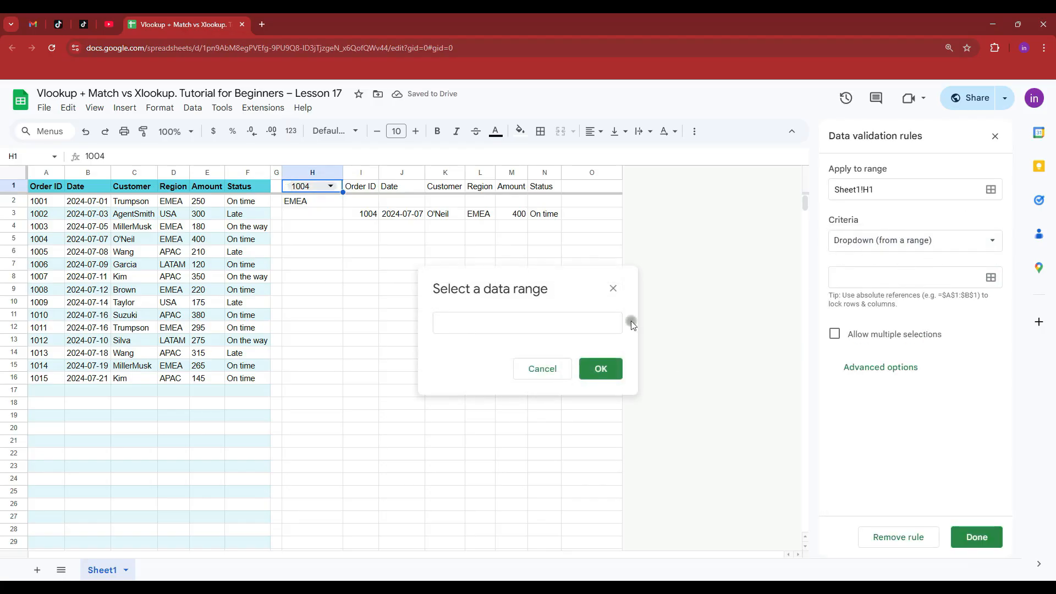
click(44, 170)
click(471, 325)
text(1!A1:A)
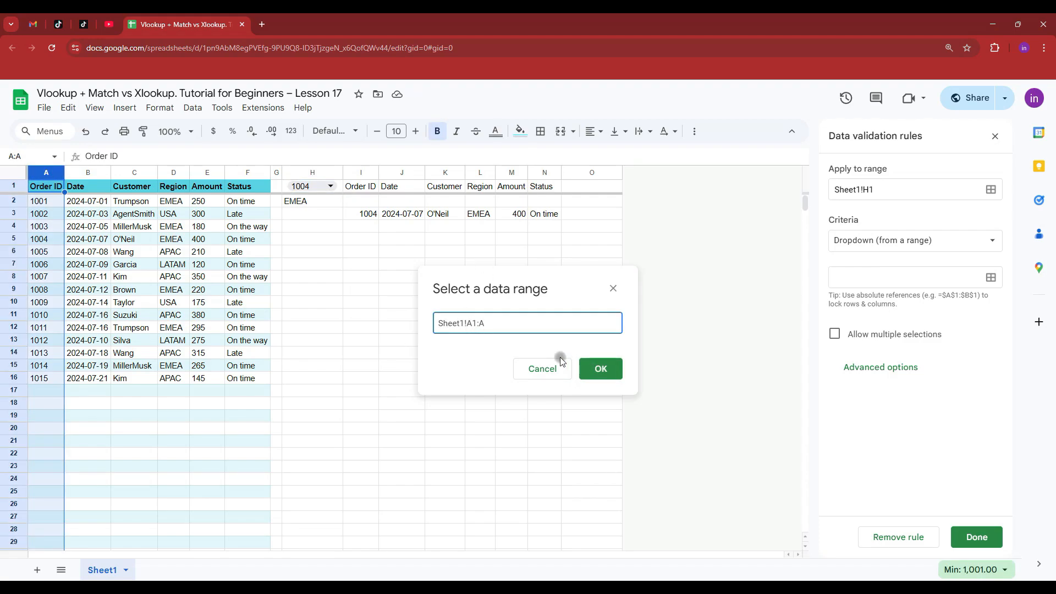
click(600, 368)
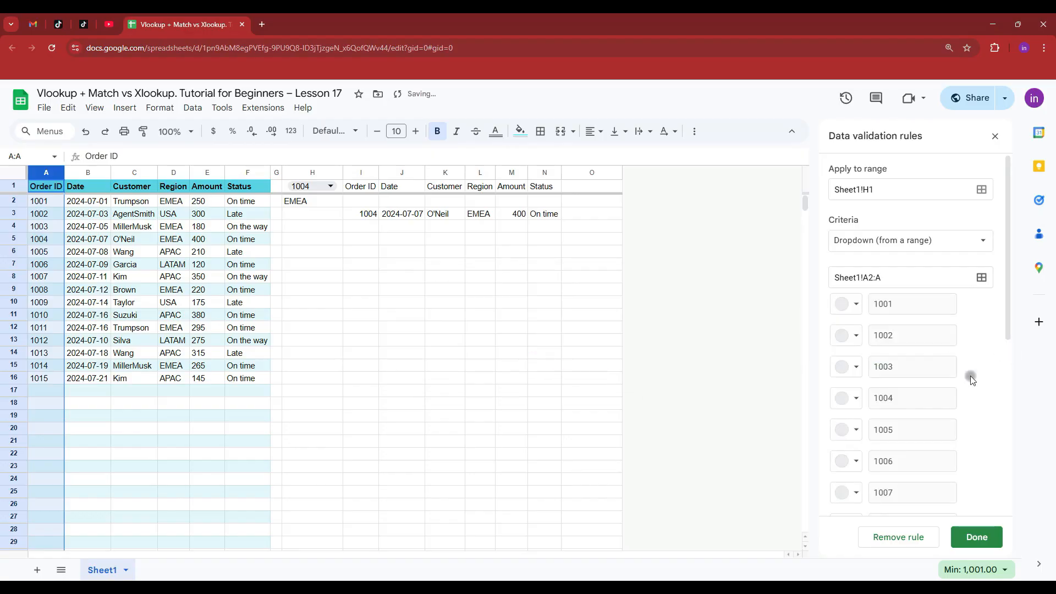
click(979, 538)
Step: Test the H1 dropdown with different order IDs, ending with the ID from row 13
click(330, 186)
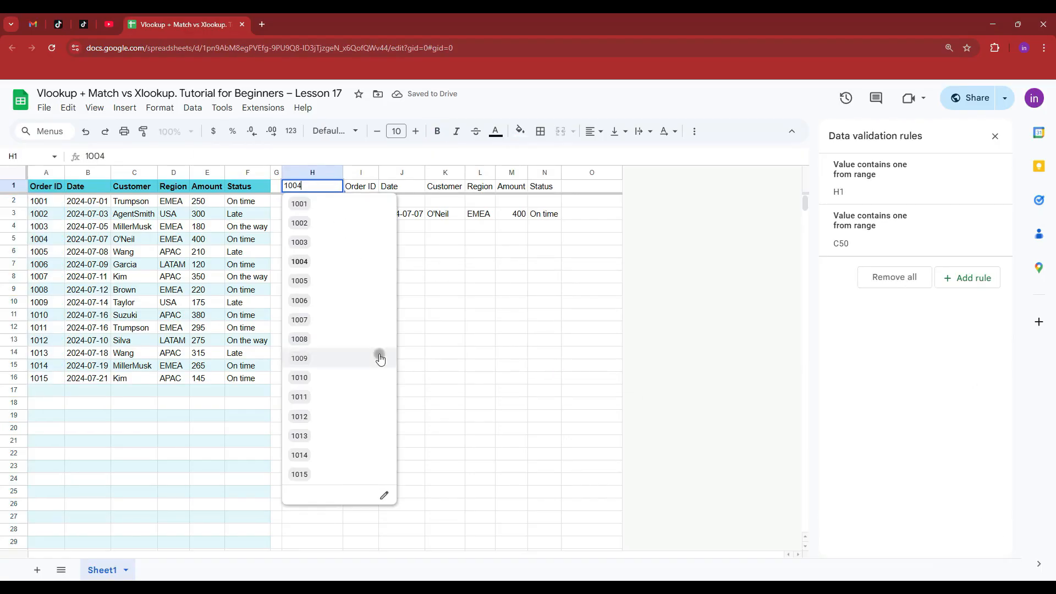
click(323, 353)
click(324, 188)
click(303, 397)
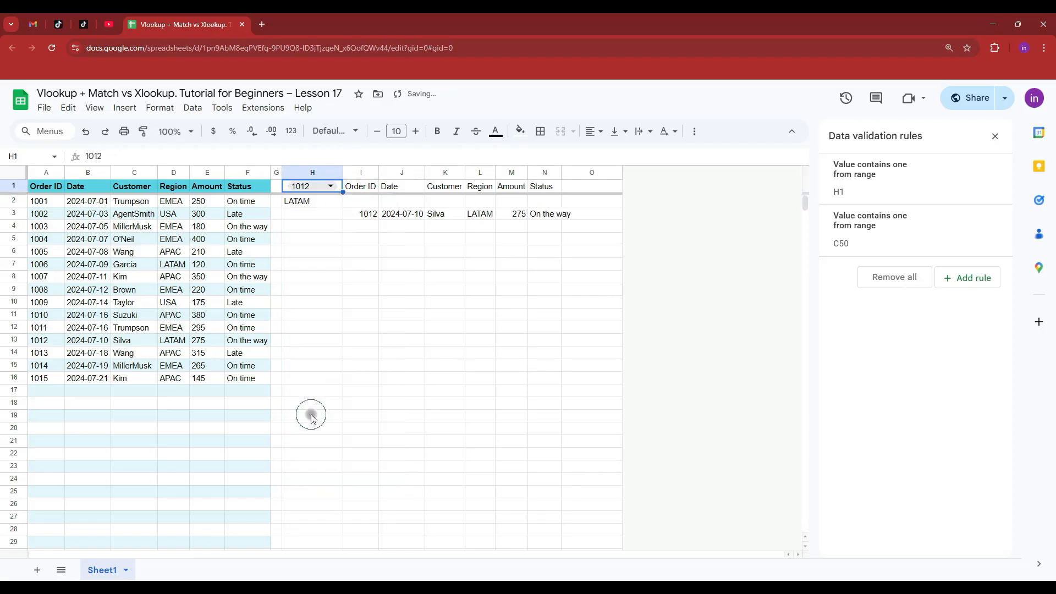
Step: Duplicate the last order record A16:F16 into row 17
drag(43, 378, 236, 378)
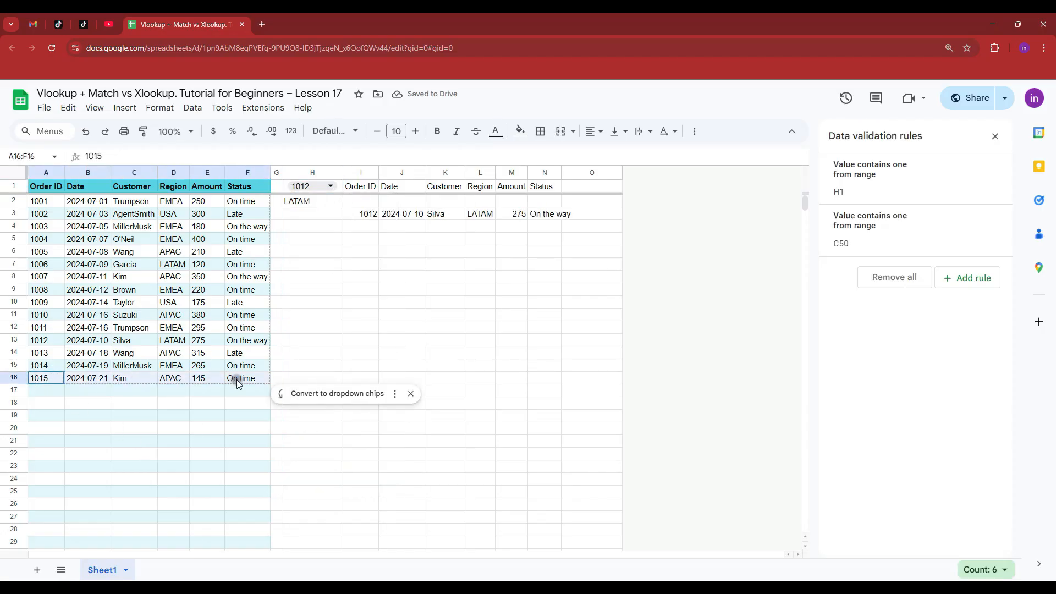
click(41, 393)
key(ctrl+v)
Step: Extend the VLOOKUP range in I3 to $A$2:$F$25
click(347, 213)
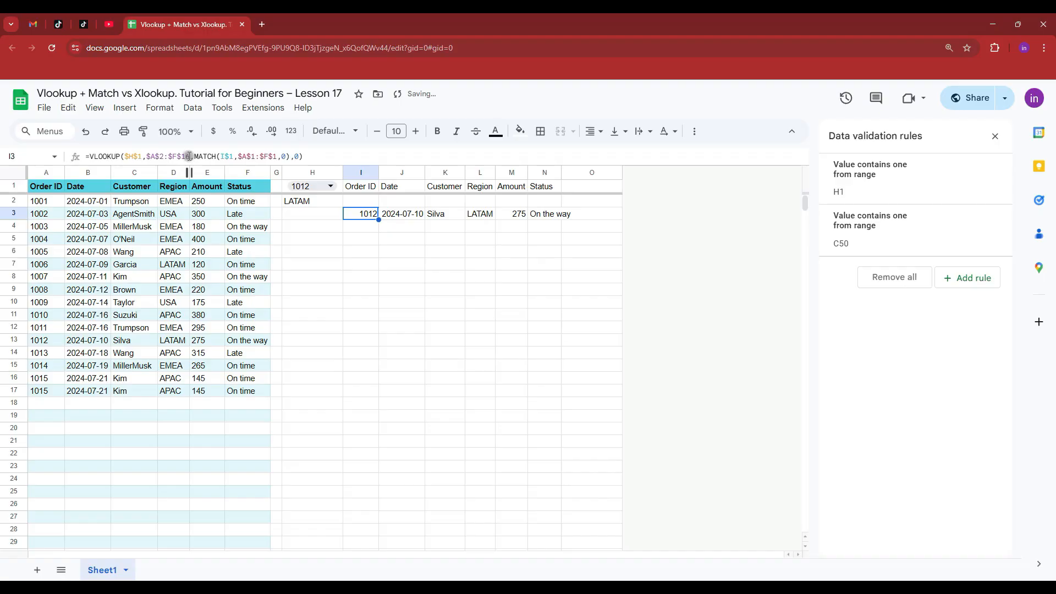
click(187, 156)
double_click(186, 157)
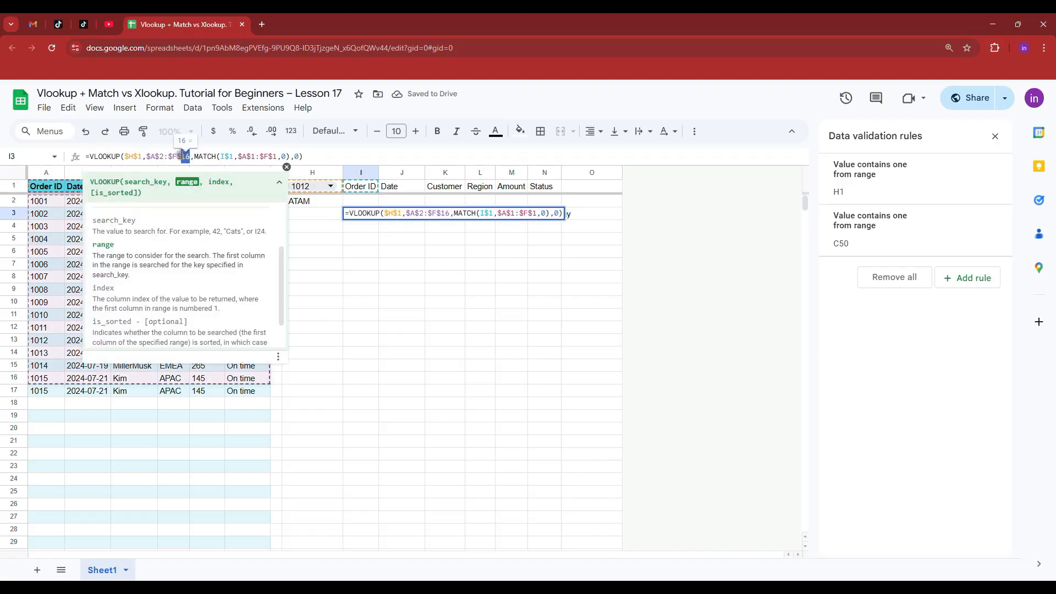
text(25)
key(BackSpace)
key(BackSpace)
key(BackSpace)
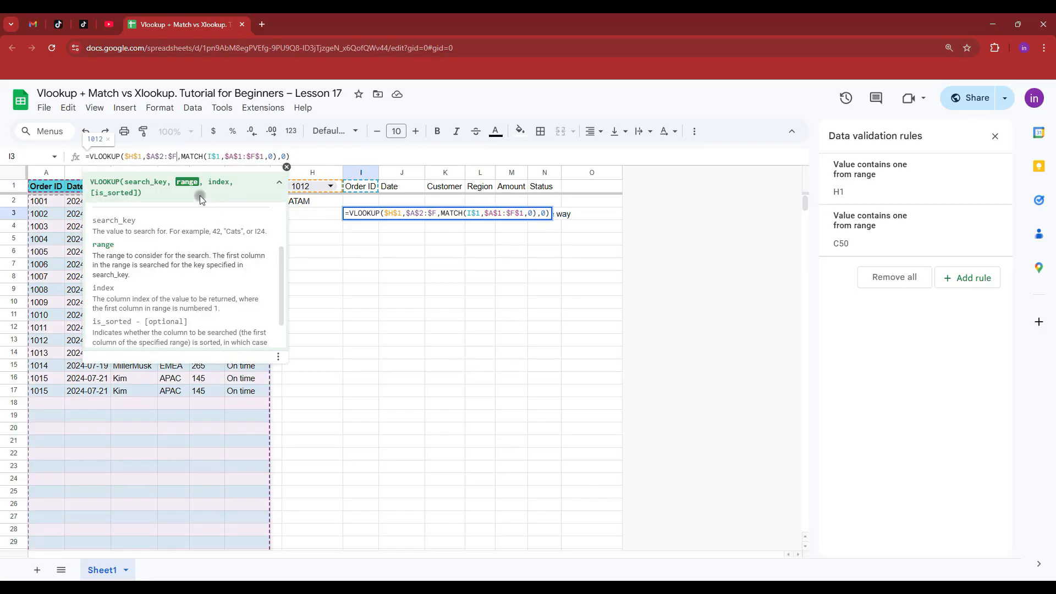
double_click(187, 157)
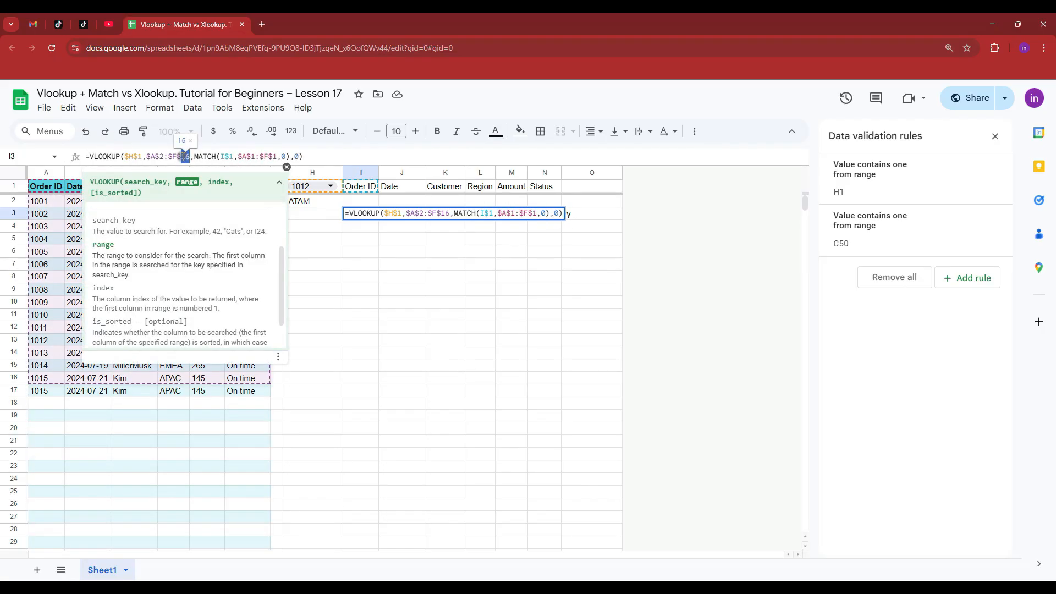
text(25)
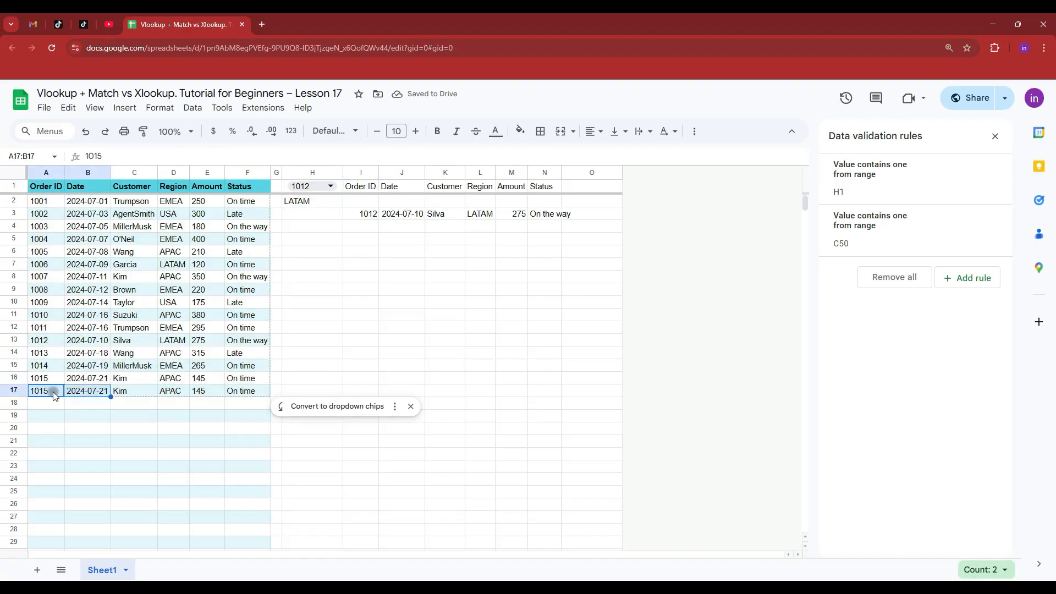
Step: Update the order in row 17 with the next sequential order ID, date 2024-07-23, region EMEA and amount 200
click(53, 392)
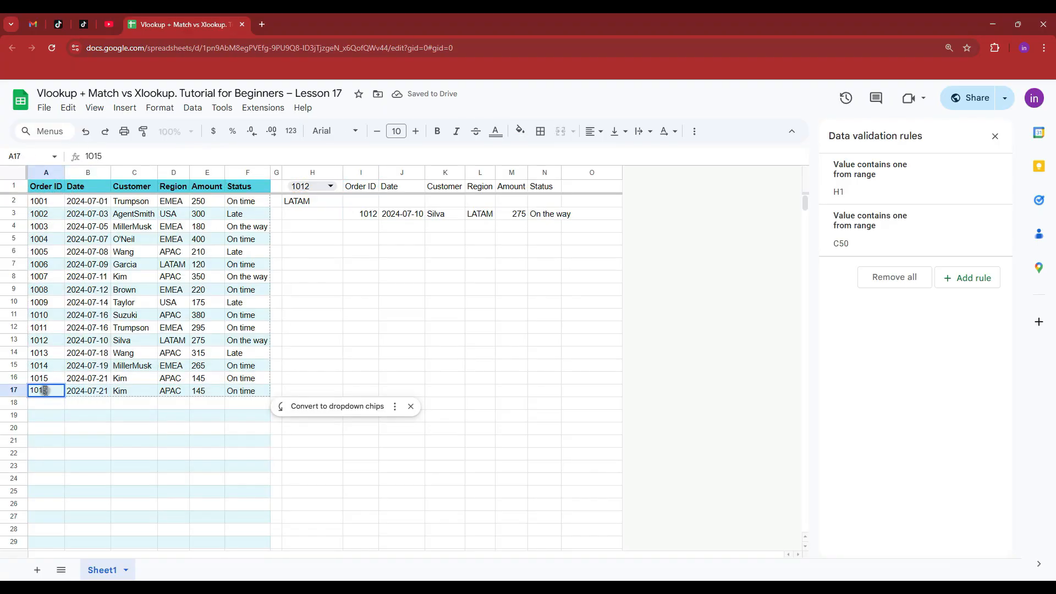
text(1016)
double_click(94, 392)
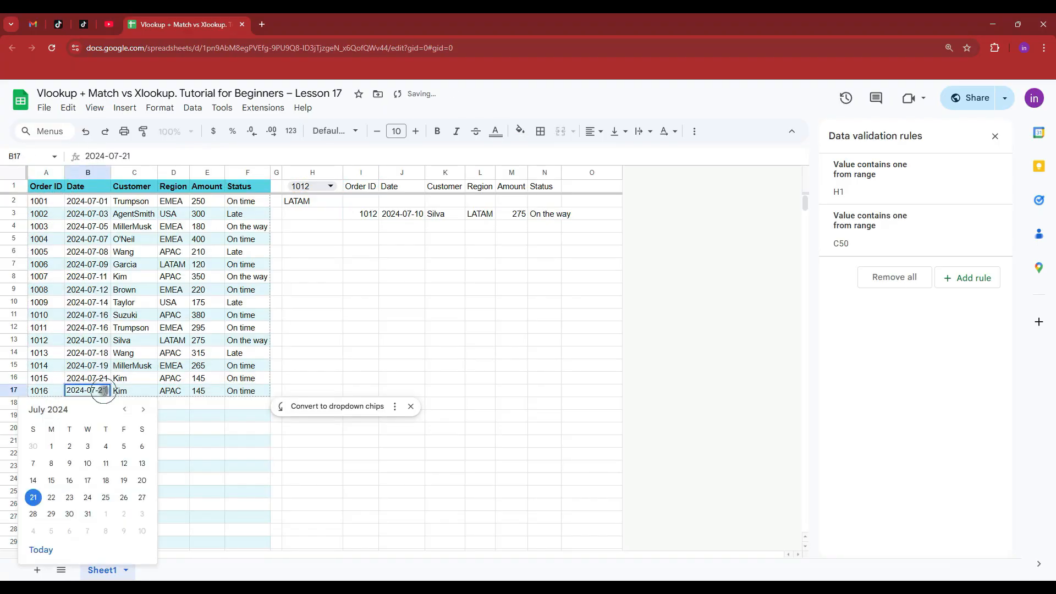
click(68, 497)
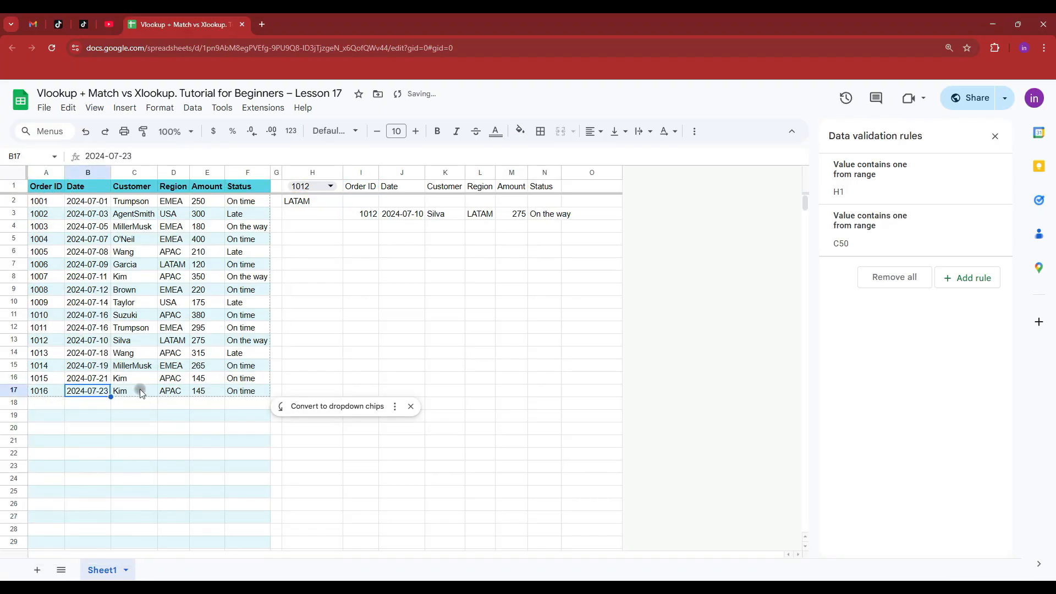
double_click(208, 391)
text(200)
key(Return)
Step: Choose the new row 17 order ID in the H1 dropdown and fill the I3 formula across through N3
click(330, 186)
click(310, 494)
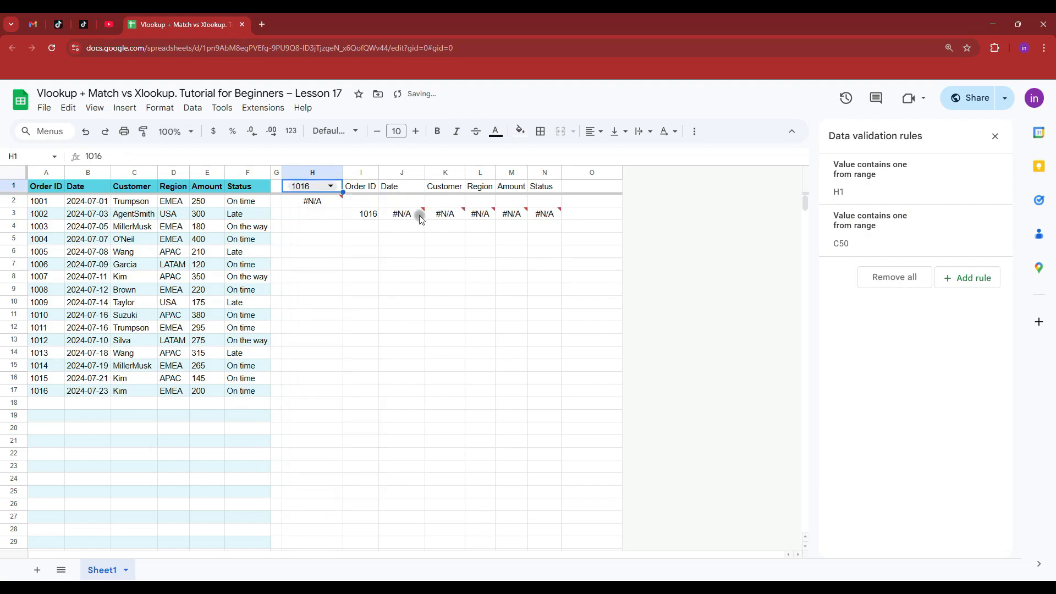
click(395, 215)
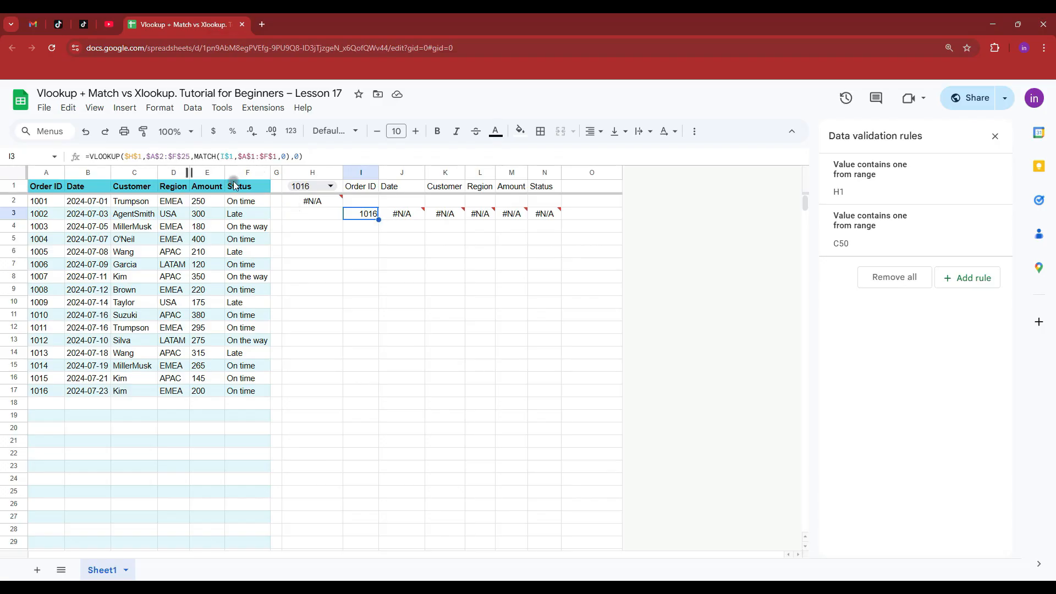
click(375, 216)
drag(539, 214, 539, 215)
click(512, 252)
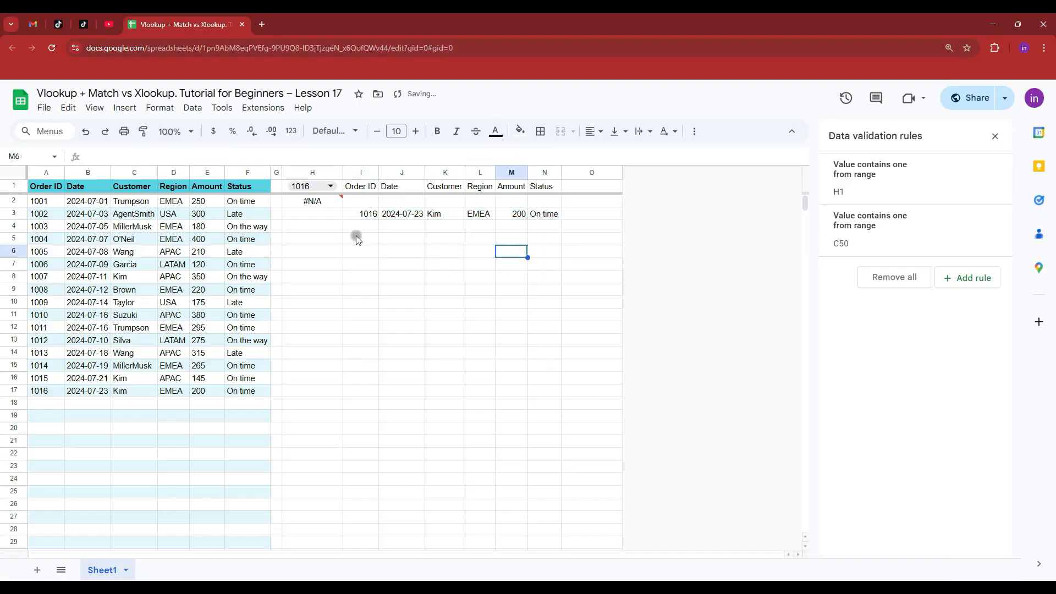
Step: Wrap the VLOOKUP in H2 in IFERROR with "Error" as the value if an error occurs
click(321, 205)
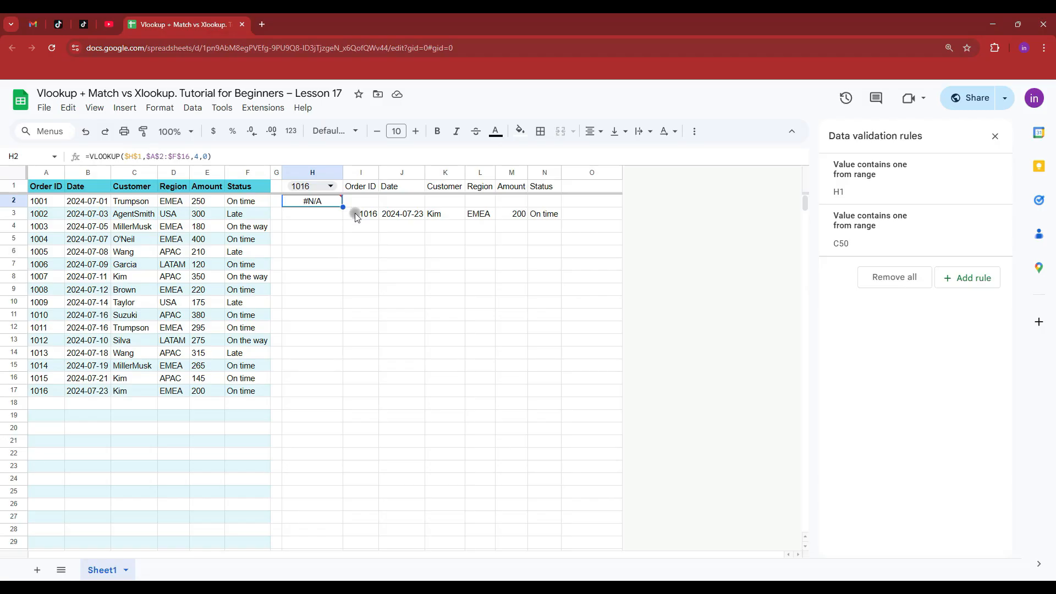
click(87, 156)
text(ierror)
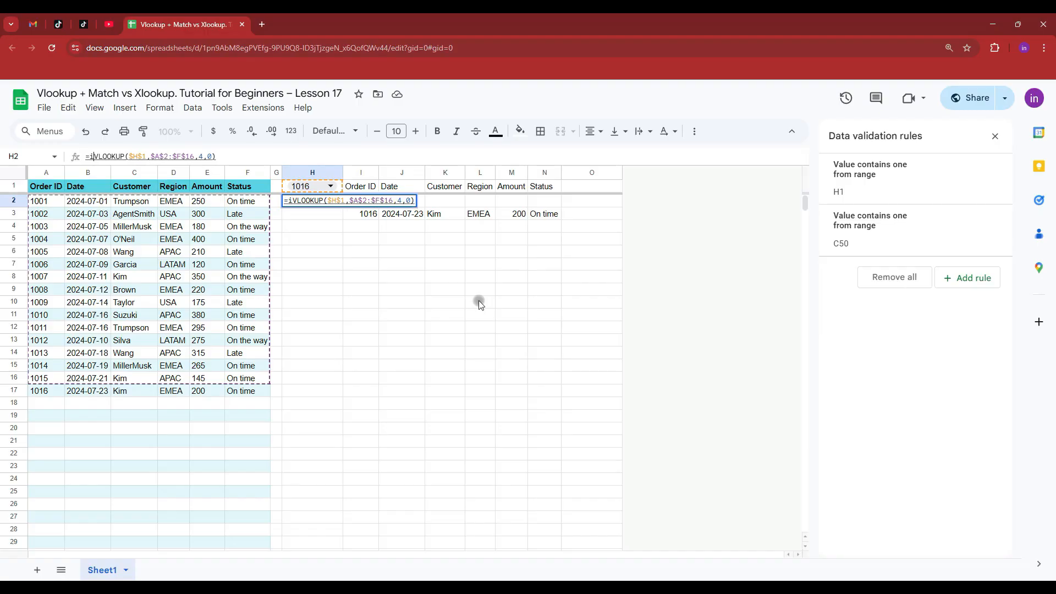
text(()
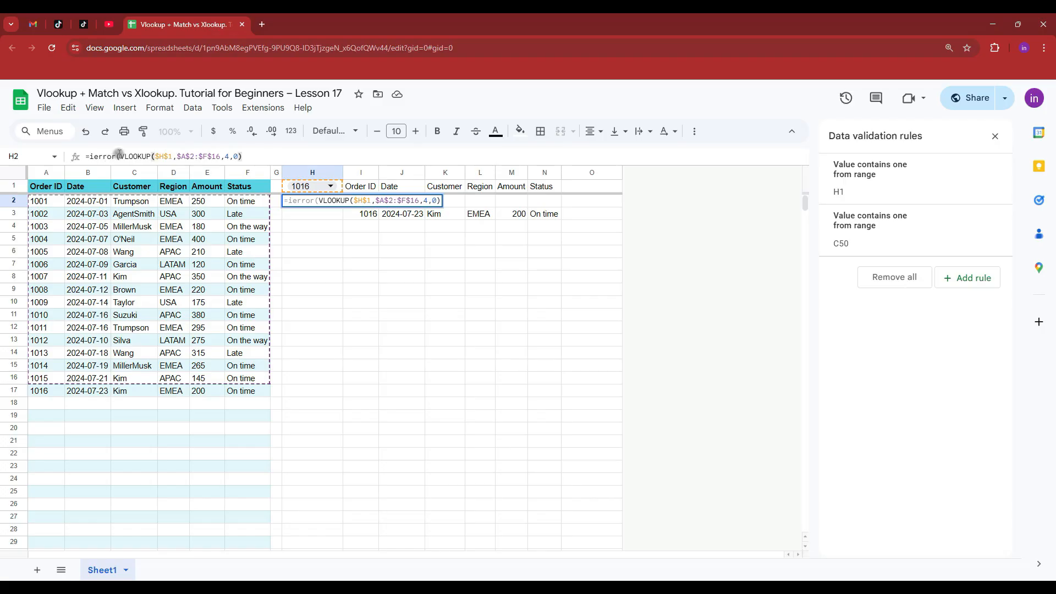
text(,)
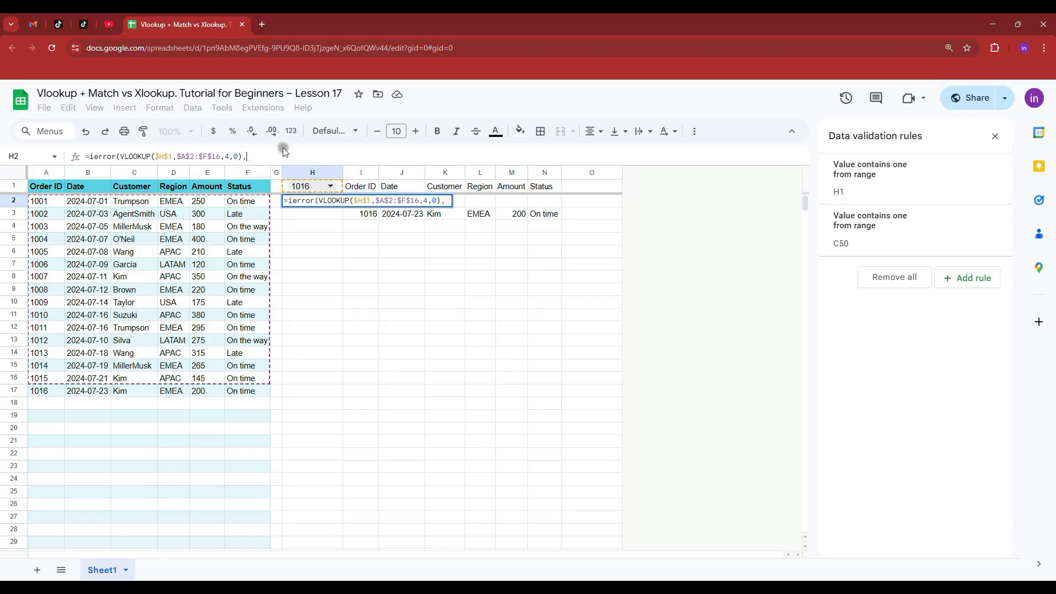
text(")
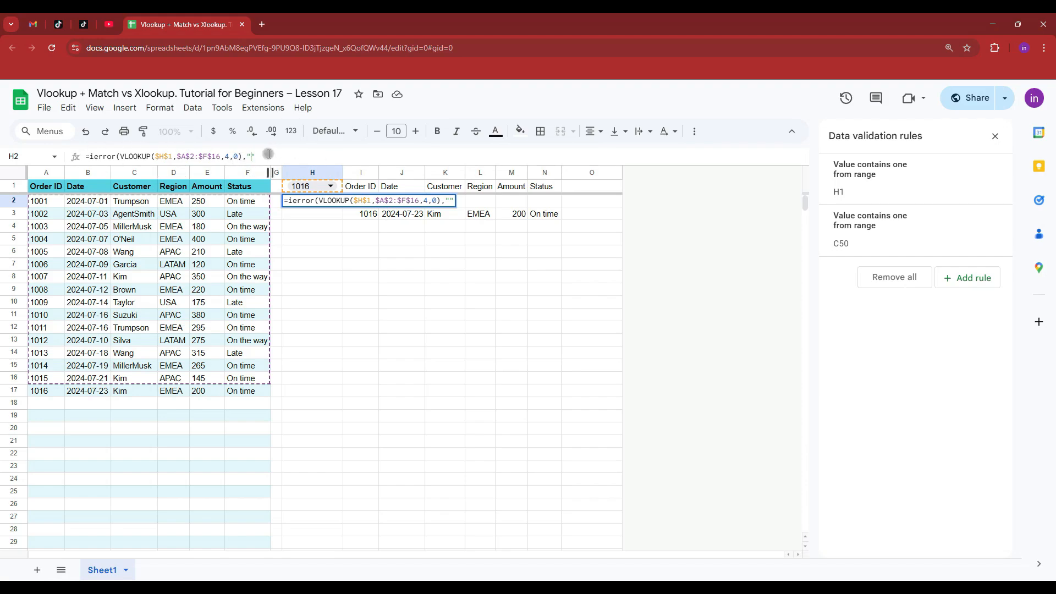
click(95, 157)
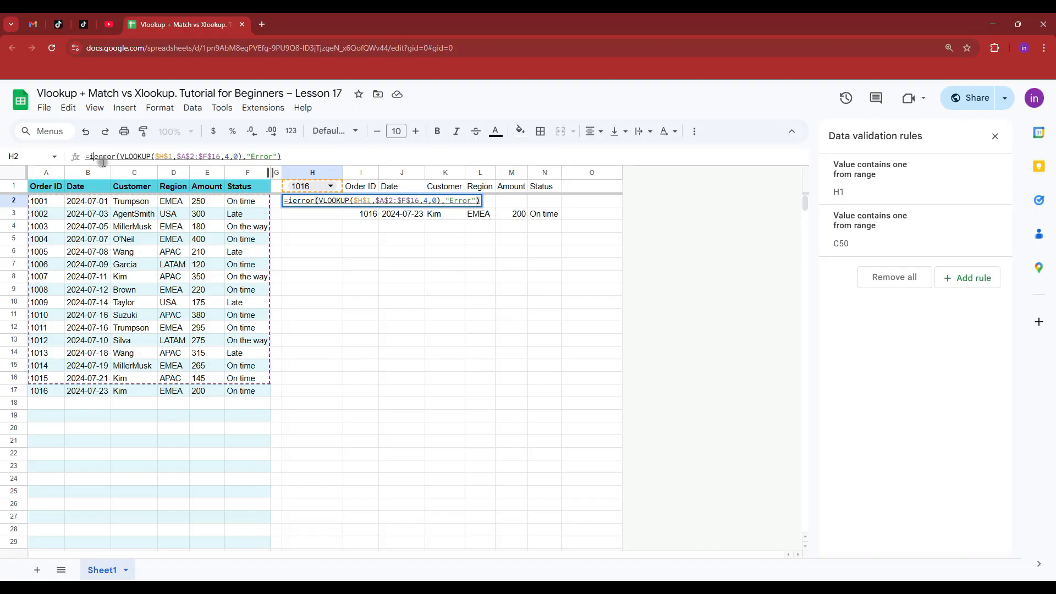
text(f)
click(171, 177)
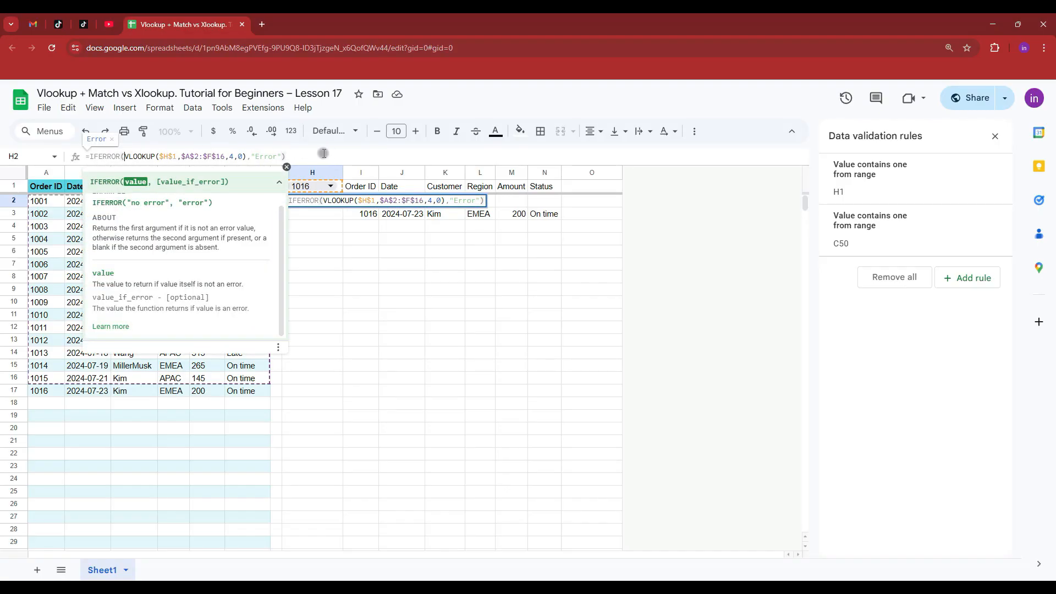
key(Return)
Step: Replace the IFERROR fallback text in H2 with an empty string
click(310, 202)
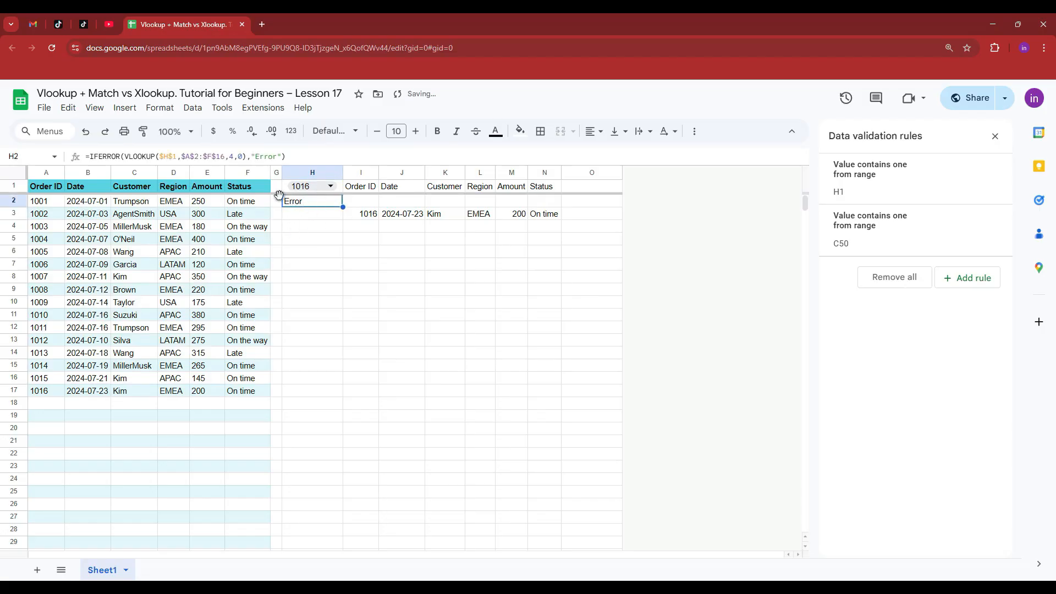
double_click(258, 157)
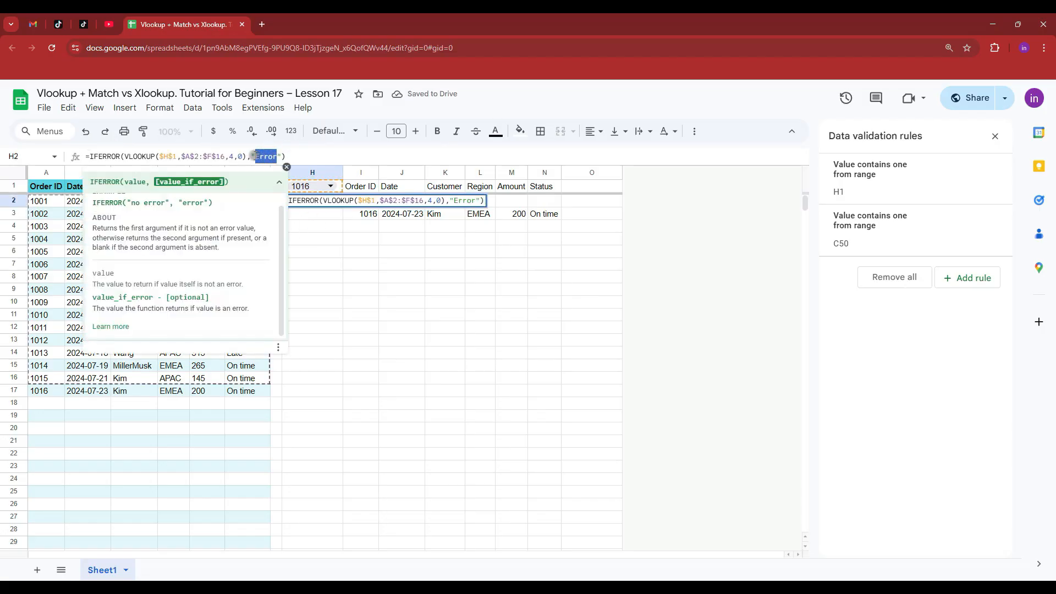
key(BackSpace)
key(Return)
click(302, 202)
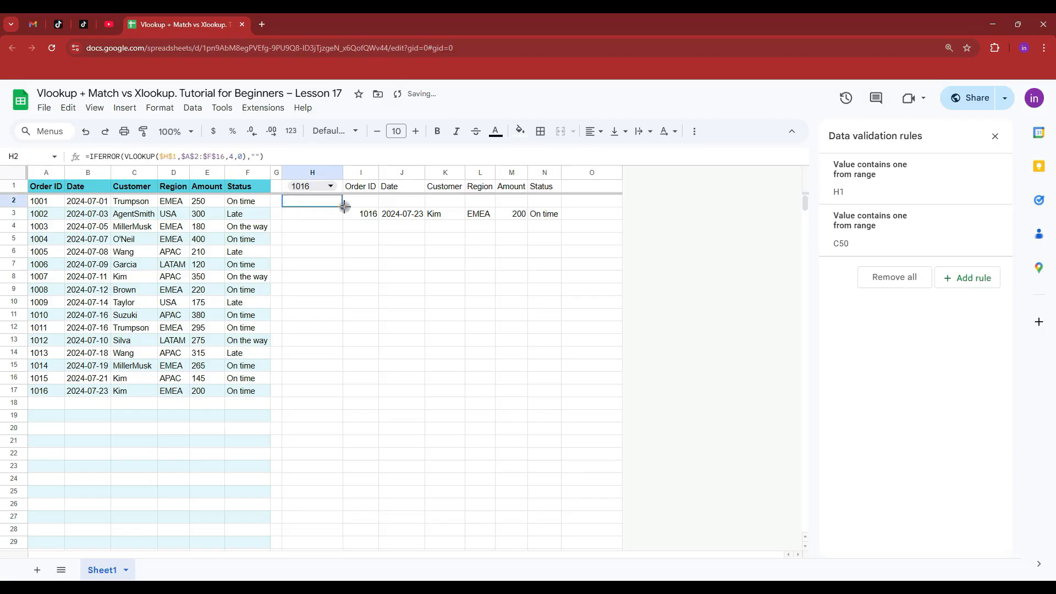
Step: Undo the empty fallback in H2 and set the IFERROR text to "Error in formula"
key(ctrl+z)
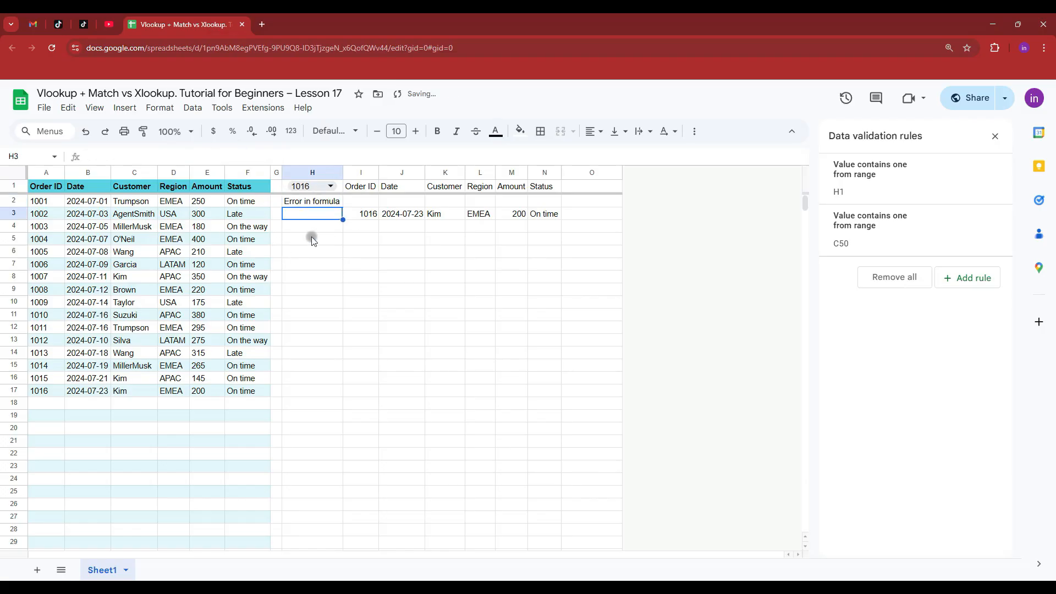
click(308, 201)
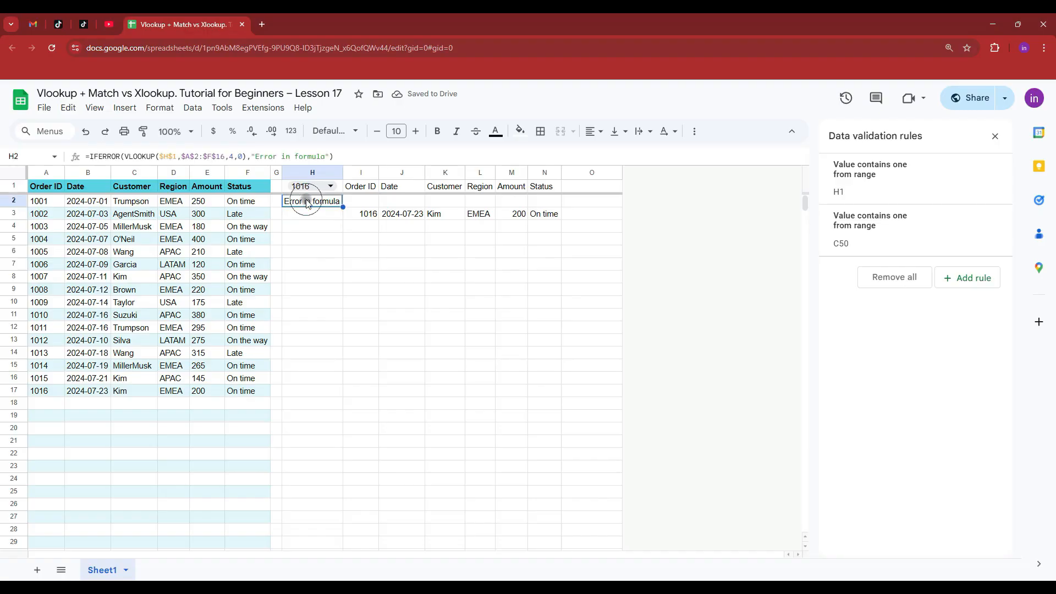
key(Up)
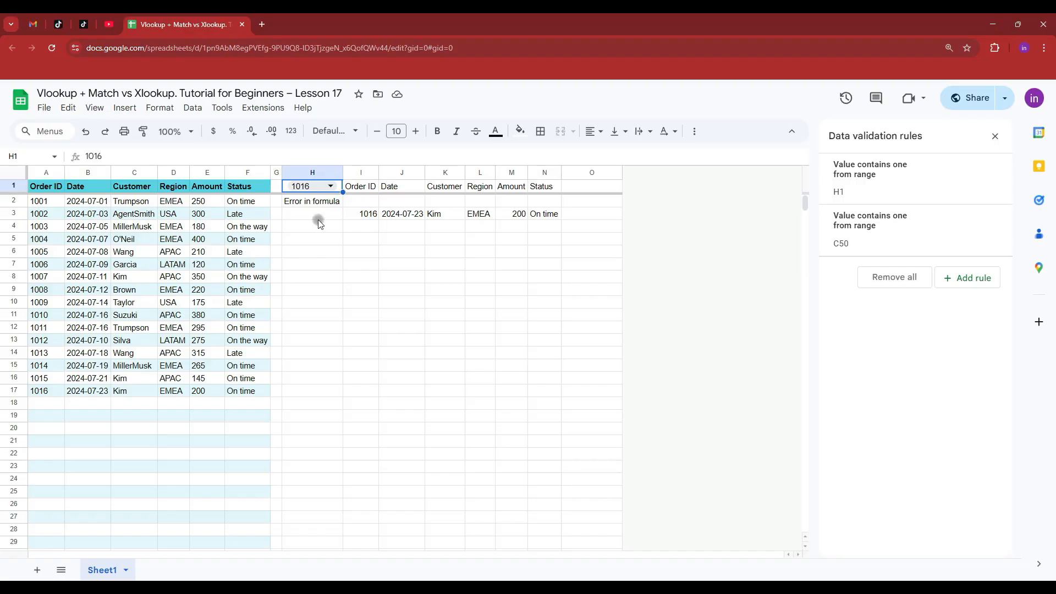
Step: Move the Order ID column from A to B so that the Date column comes first in the table
drag(47, 201, 54, 388)
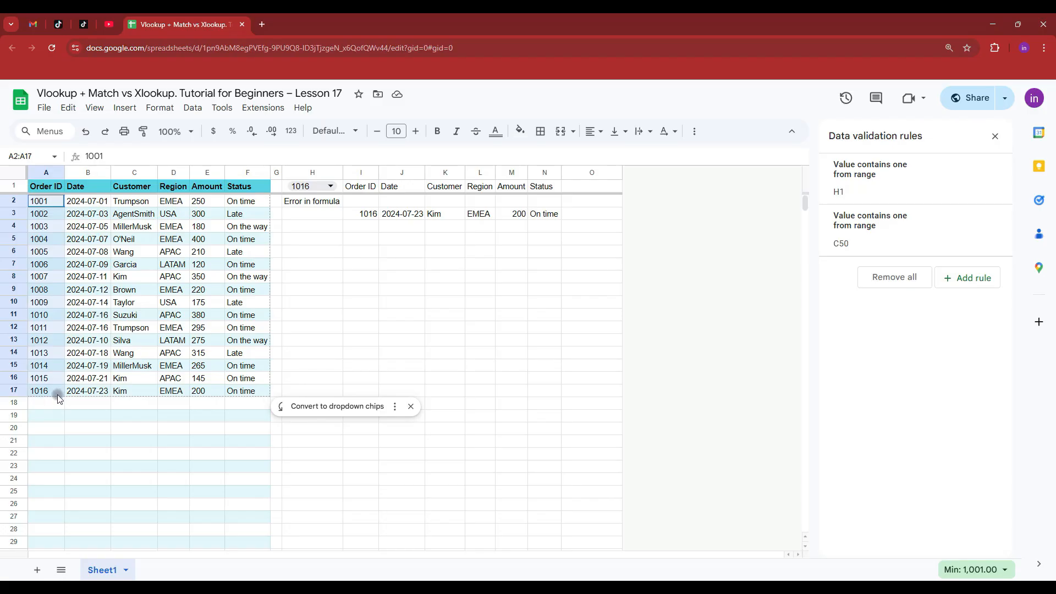
click(38, 168)
drag(38, 167, 97, 170)
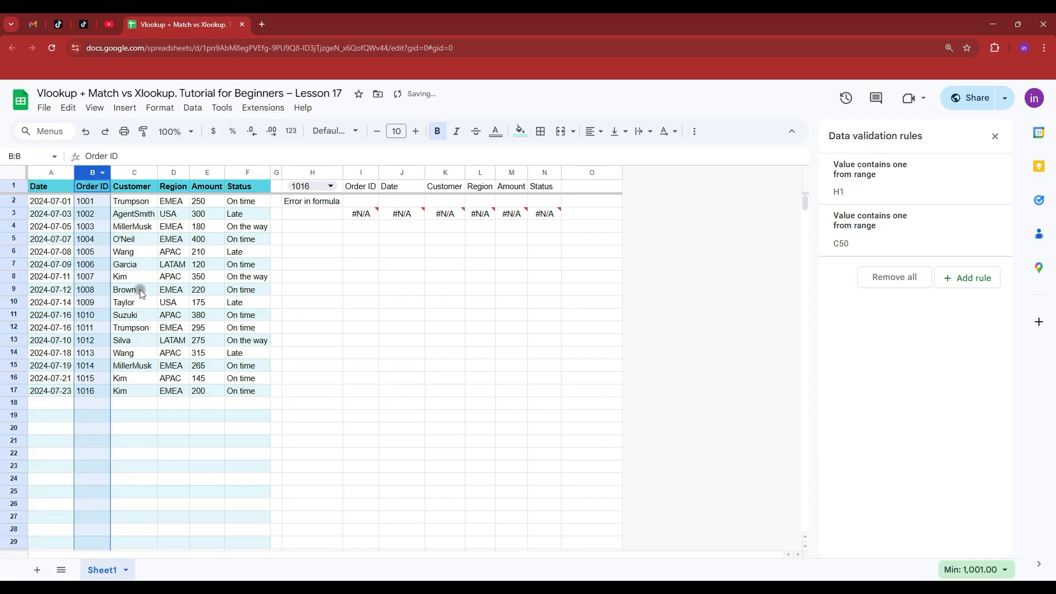
click(89, 201)
click(48, 172)
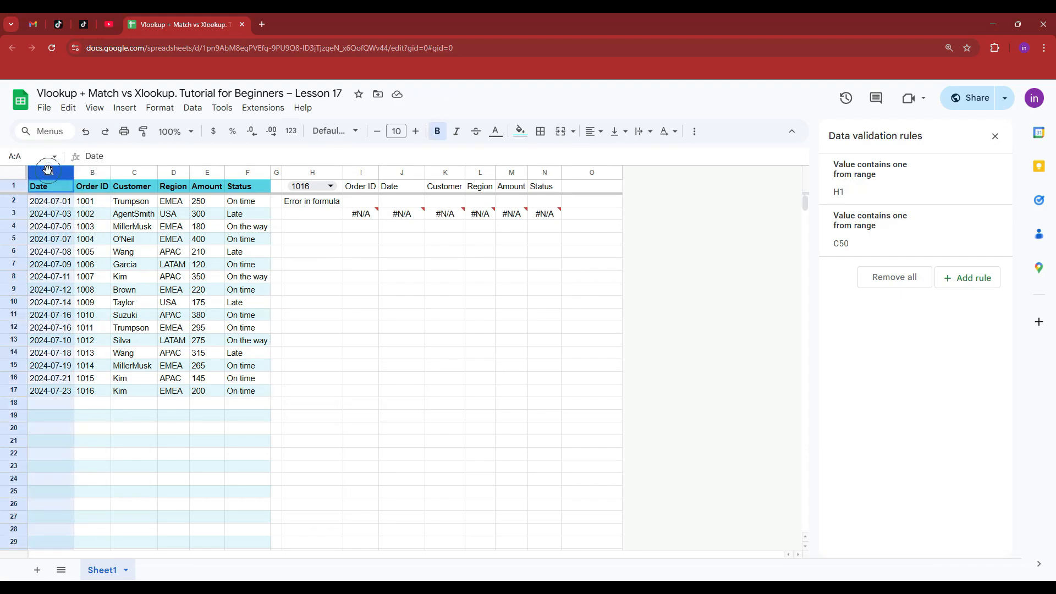
Step: Check the lookup formulas in I3 and H2 against the reordered table, and return the Order ID column to column A
drag(53, 201, 53, 389)
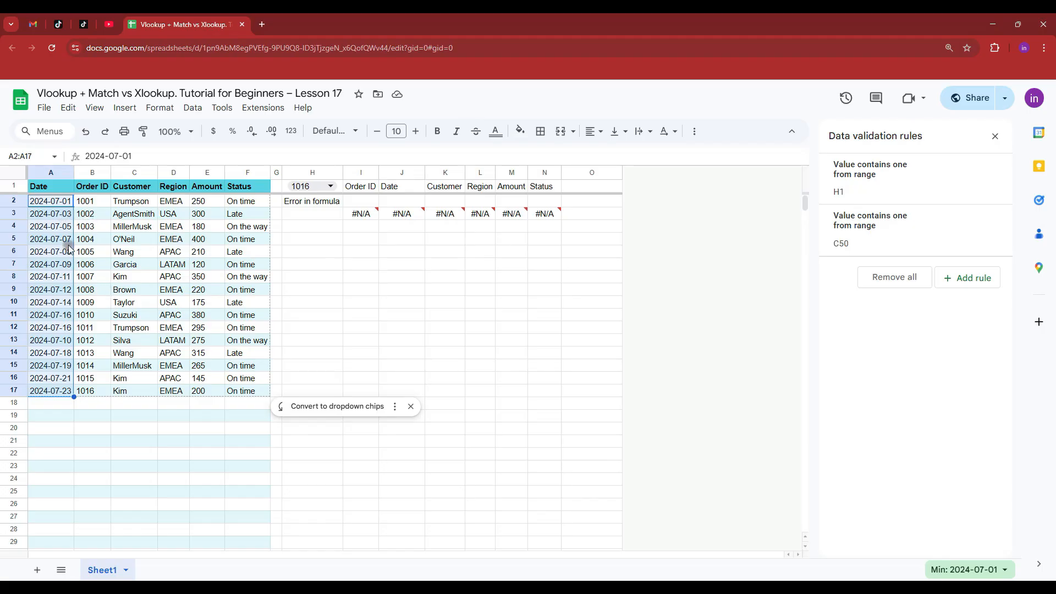
click(362, 213)
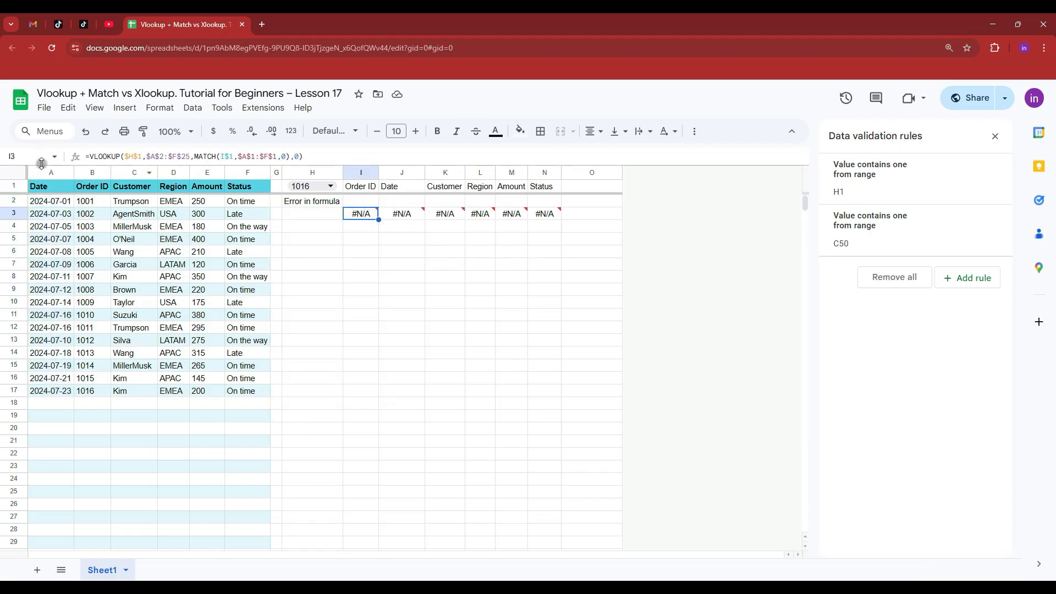
click(94, 203)
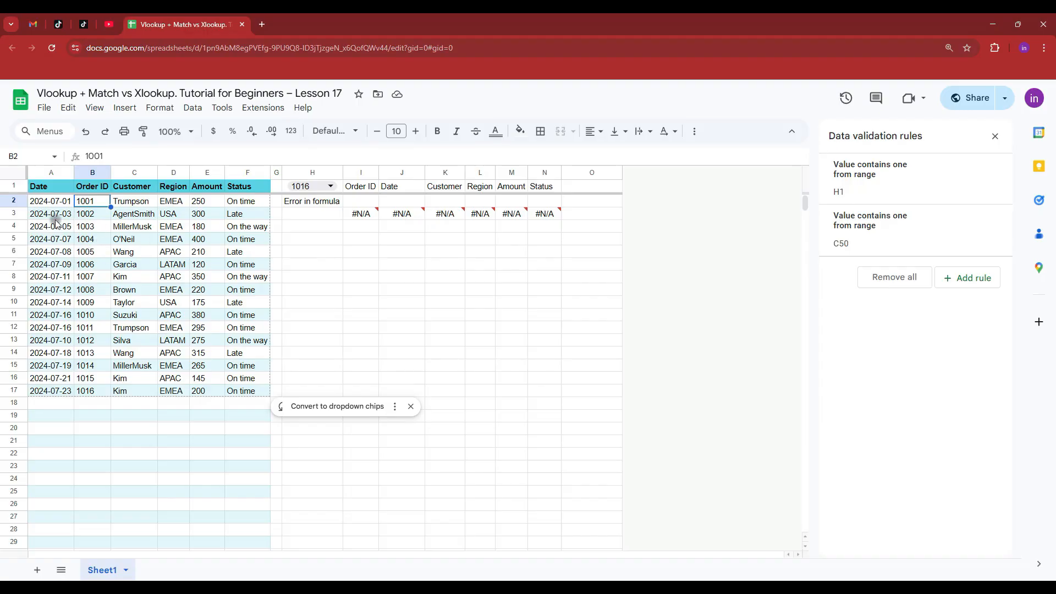
click(365, 217)
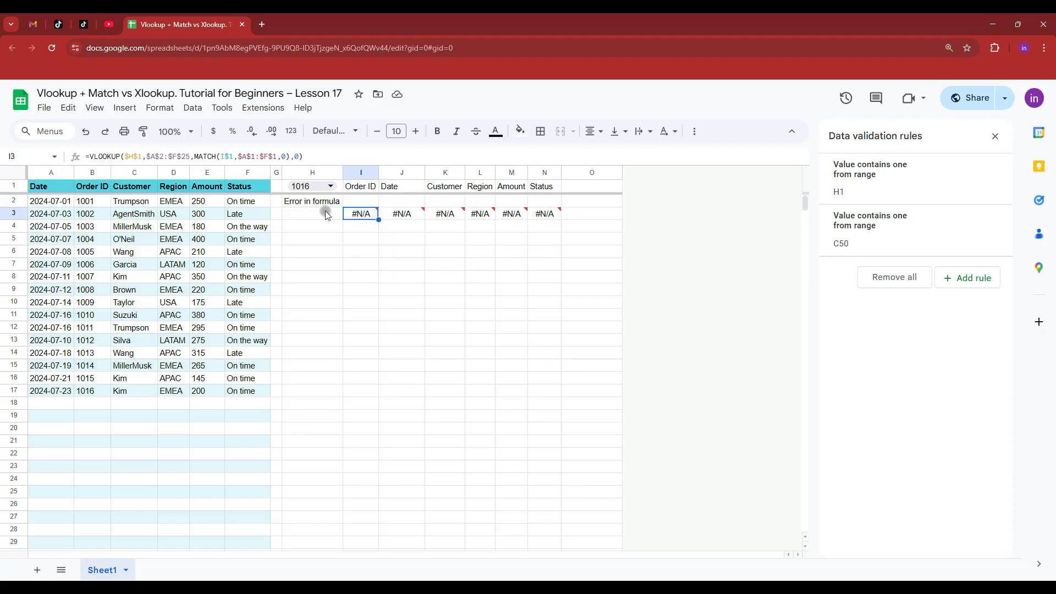
click(333, 203)
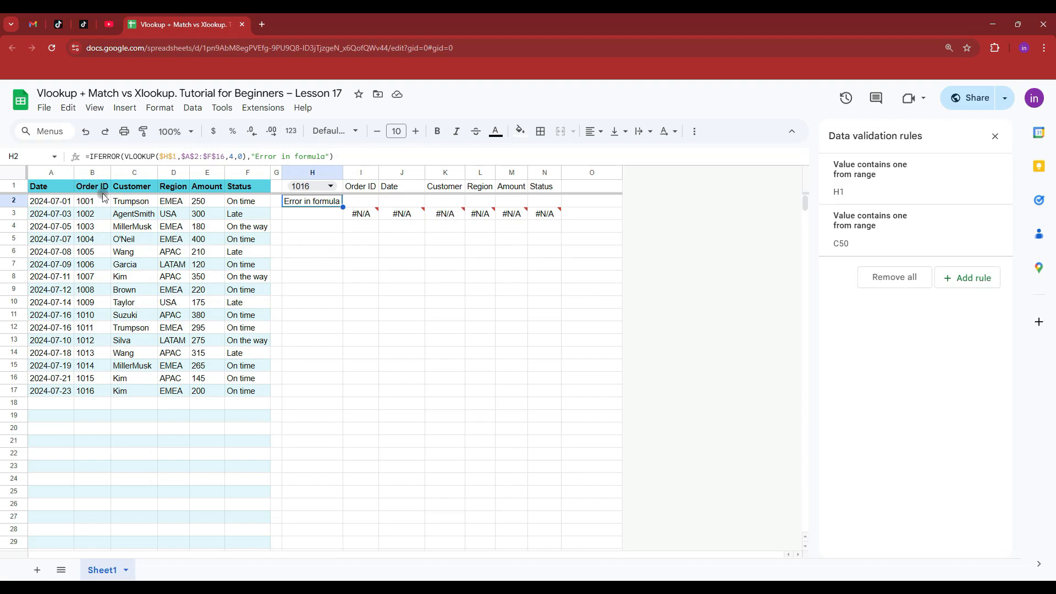
click(91, 173)
drag(95, 190, 42, 173)
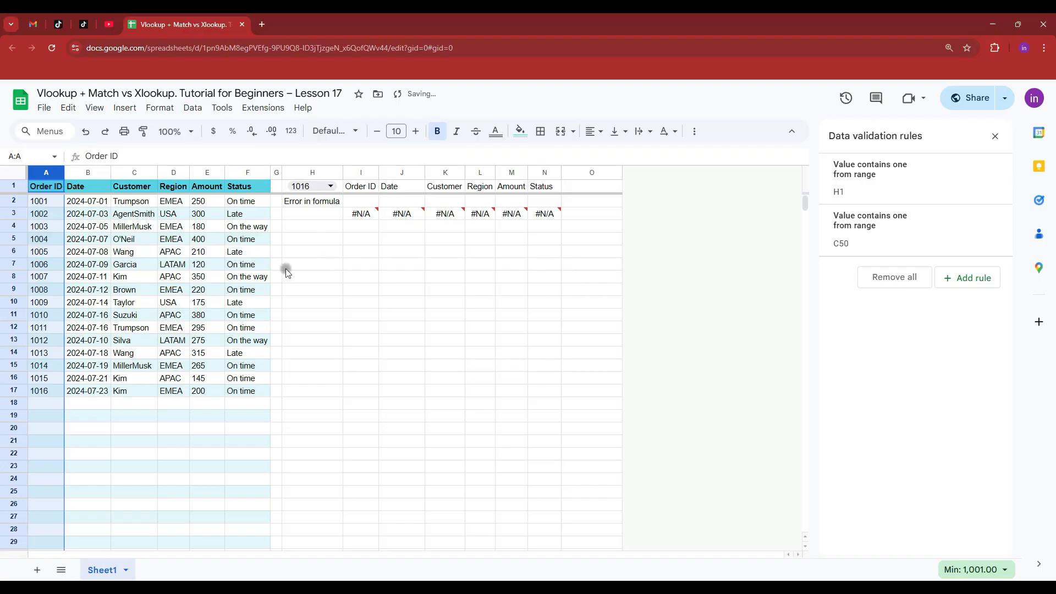
Step: Start an XLOOKUP formula in H4 with $H$1 as the search key and $A:$A as the lookup range
click(322, 226)
text(=XLOOKUP()
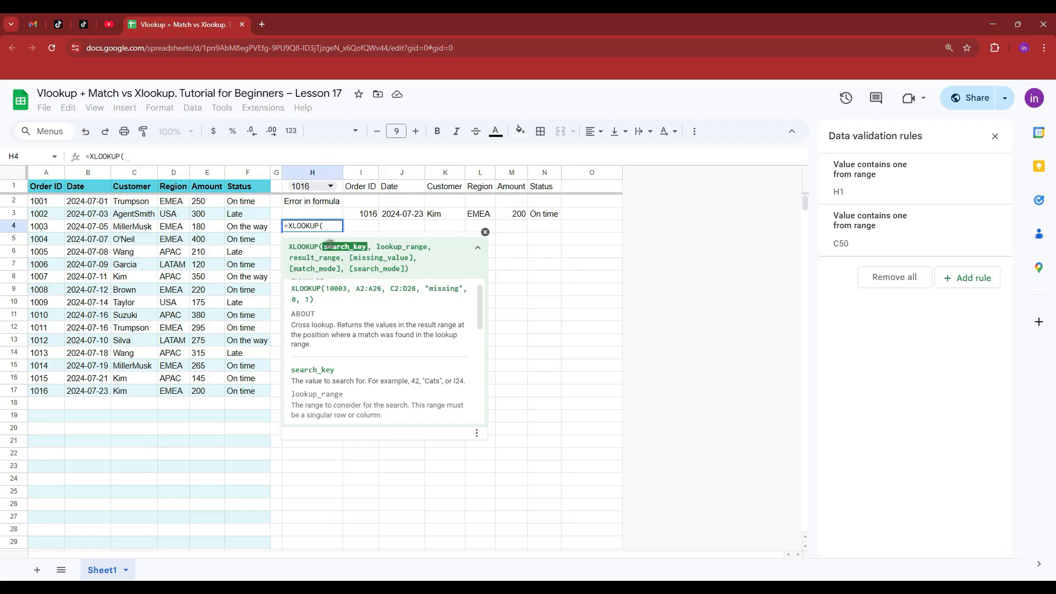
click(288, 186)
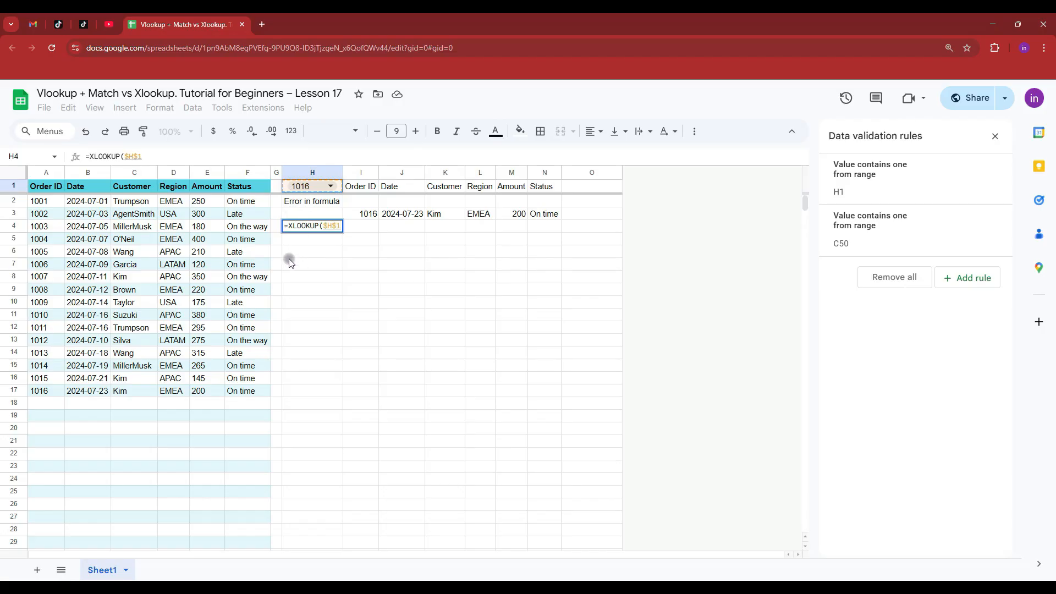
text(,)
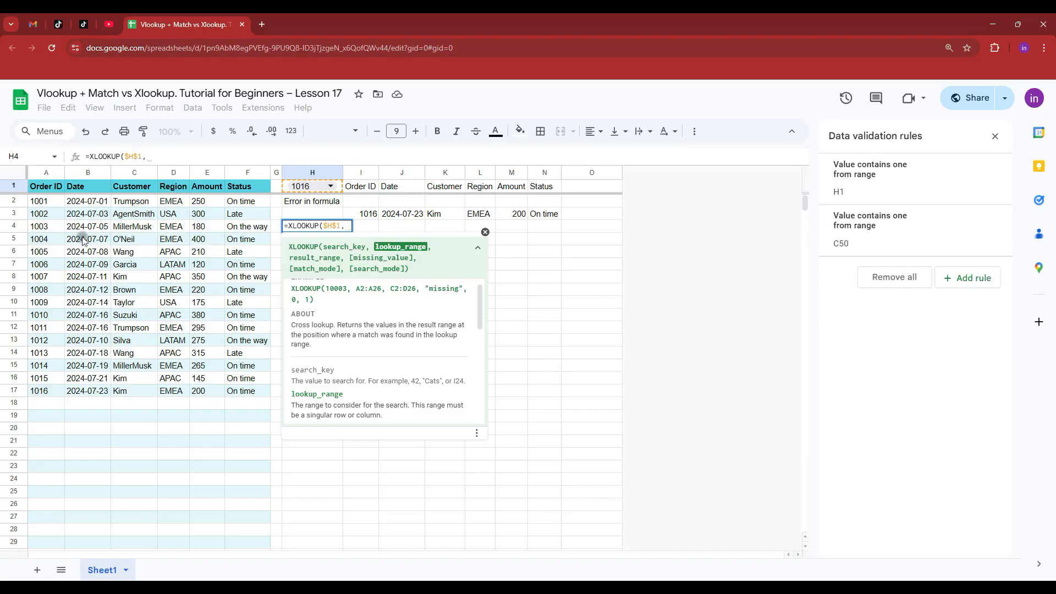
click(42, 172)
key(F4)
text(,)
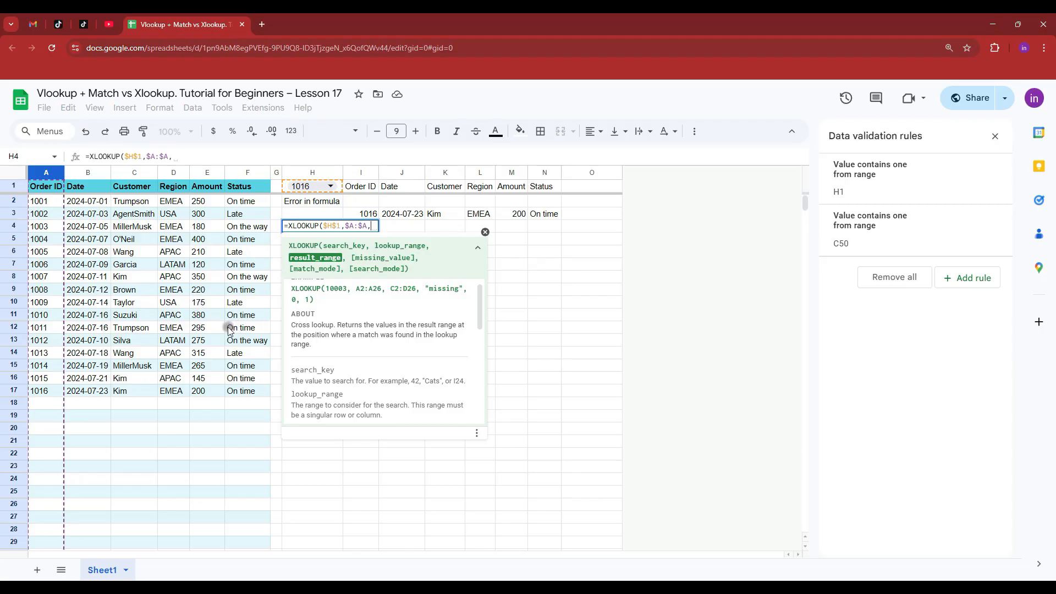
Step: Complete the XLOOKUP in H4 with D:D as the result range and "Not Value" as the missing value
click(173, 172)
text(,)
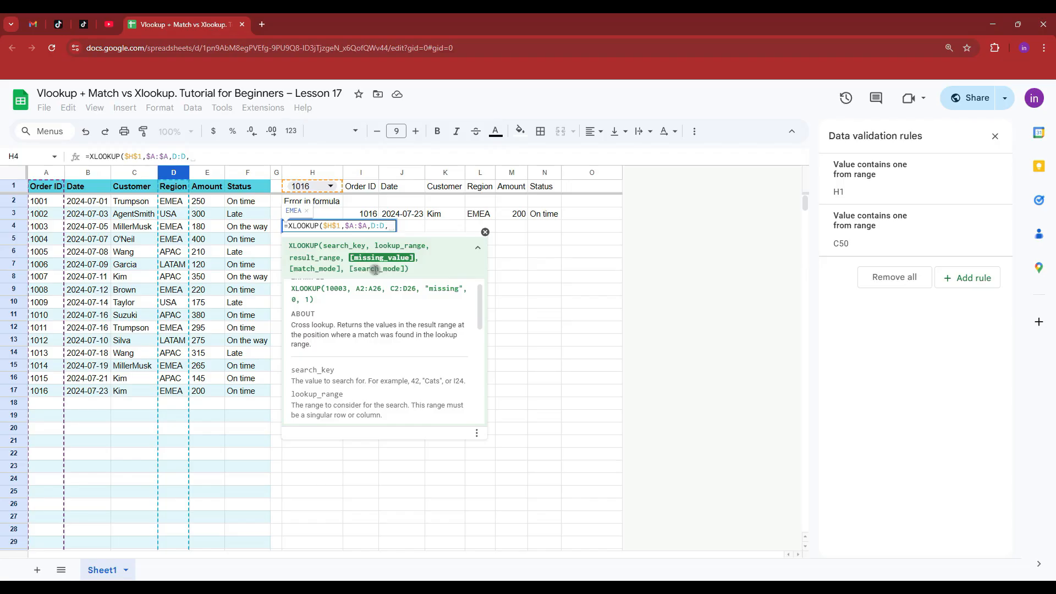
text("")
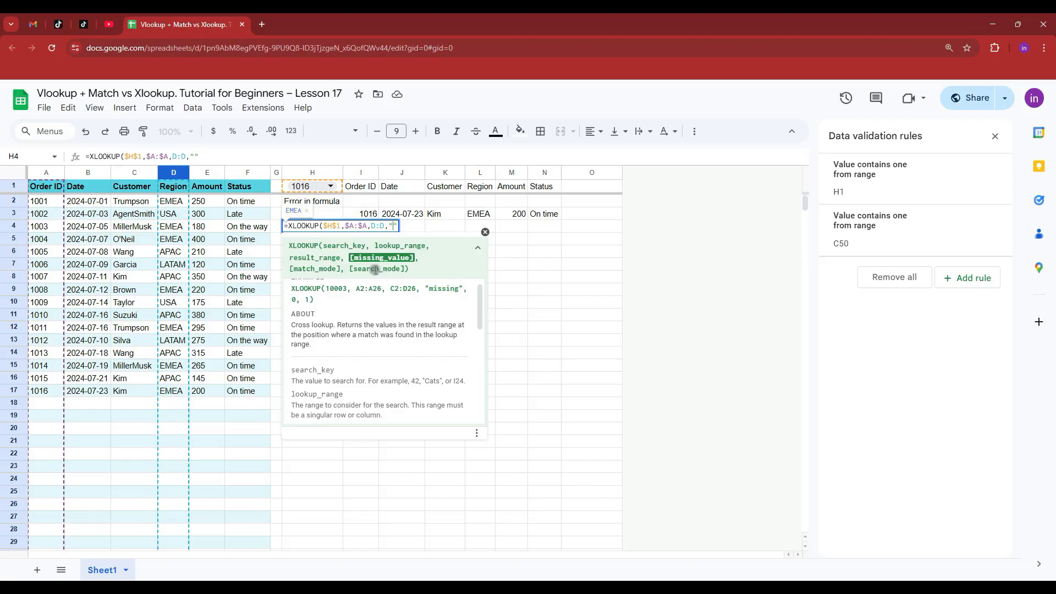
text(Not Value)
key(Right)
text())
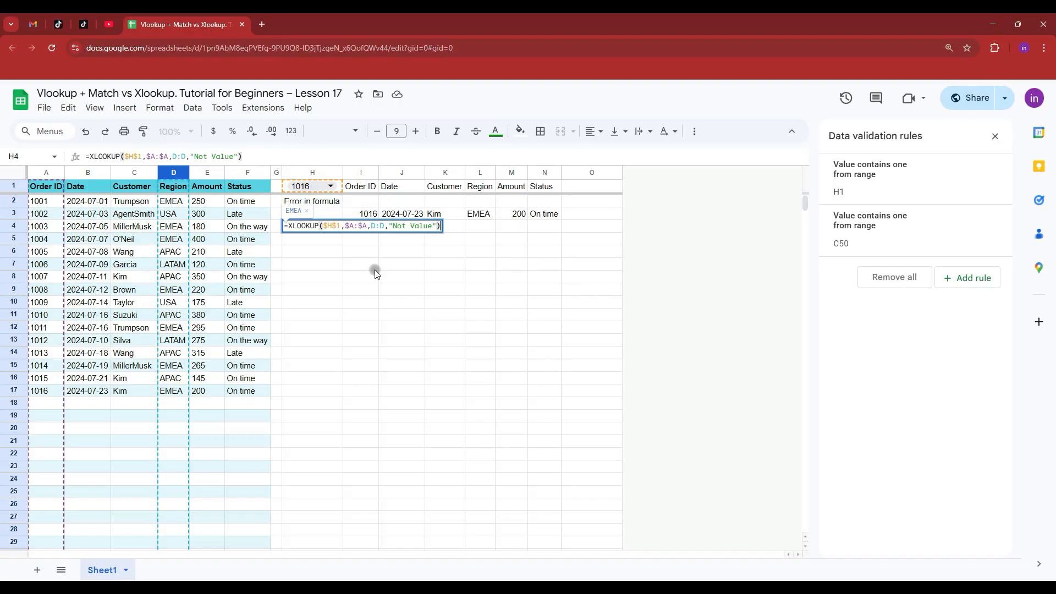
key(Return)
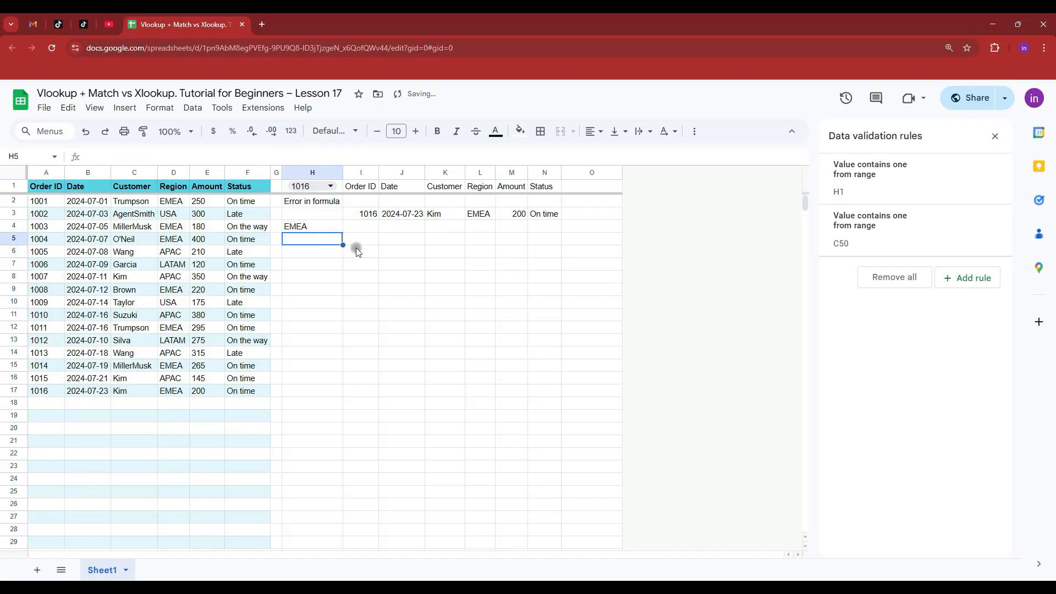
Step: Select order ID 1005 in the H1 dropdown to test the new XLOOKUP in H4
click(317, 231)
click(329, 186)
click(312, 231)
click(323, 186)
click(306, 278)
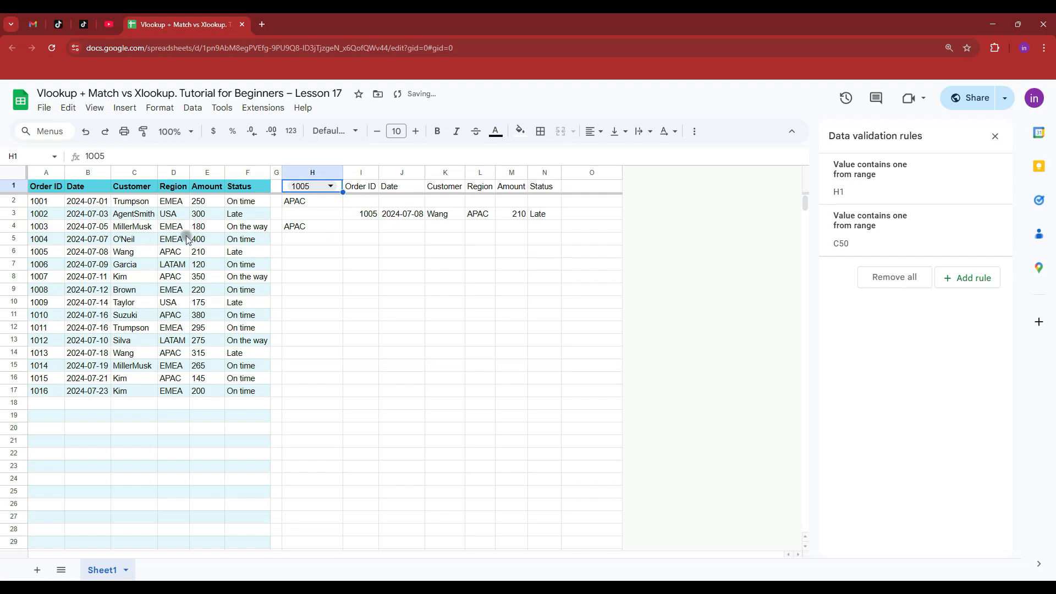
Step: Copy the XLOOKUP formula text from H4 into I4 under the Order ID heading
click(316, 231)
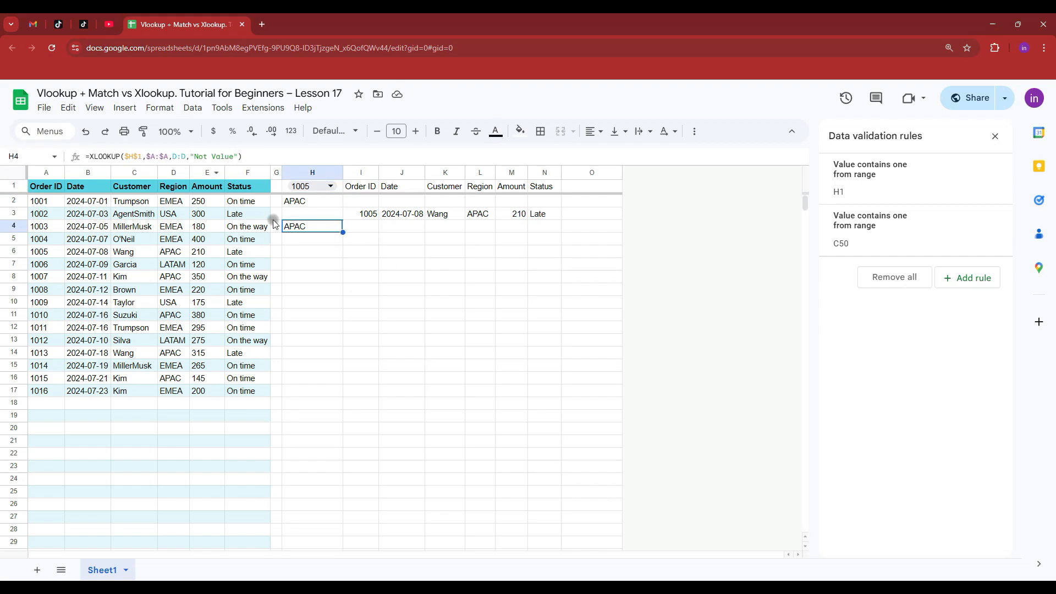
drag(337, 156, 91, 156)
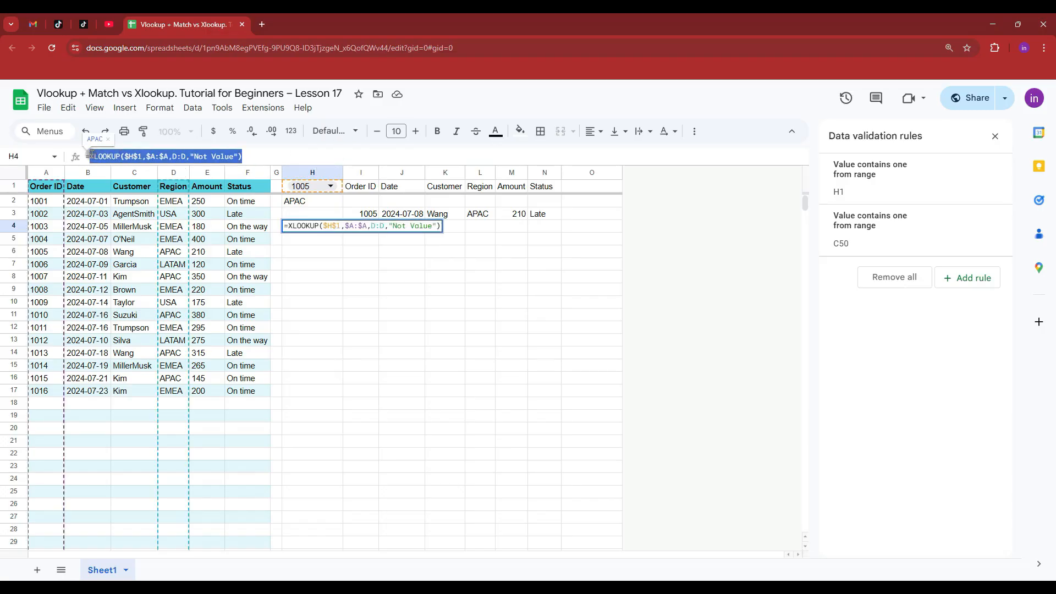
click(372, 227)
click(129, 158)
text(=XLOOKUP($H$1,$A:$A,D:D,"Not Value"))
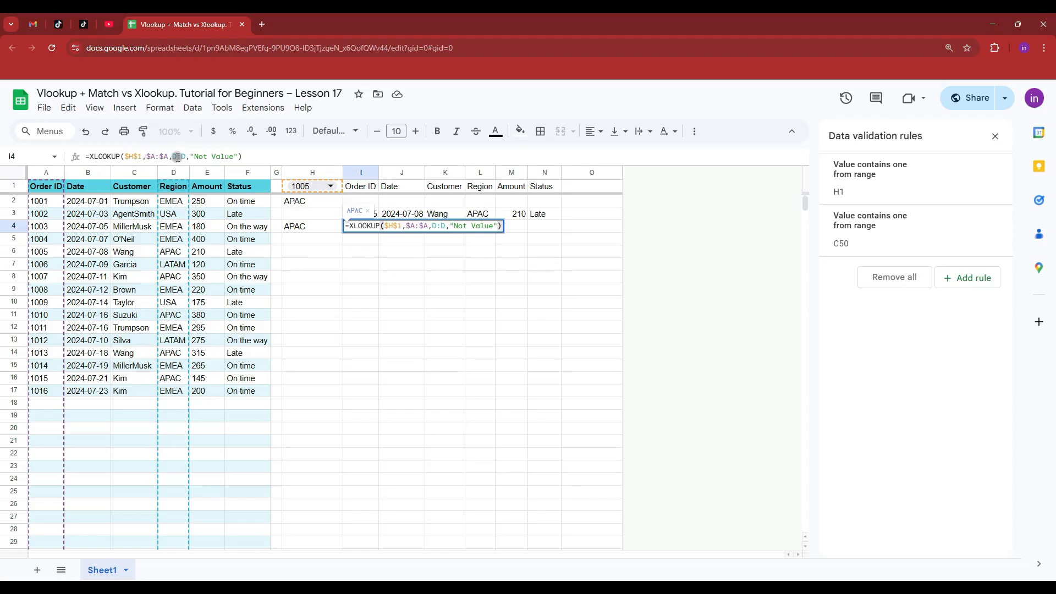
Step: Change the result range of the XLOOKUP in I4 to the relative reference A:A
mouse_move(168, 157)
mouse_down()
mouse_move(142, 157)
mouse_move(172, 156)
mouse_up()
key(ctrl+c)
key(ctrl+v)
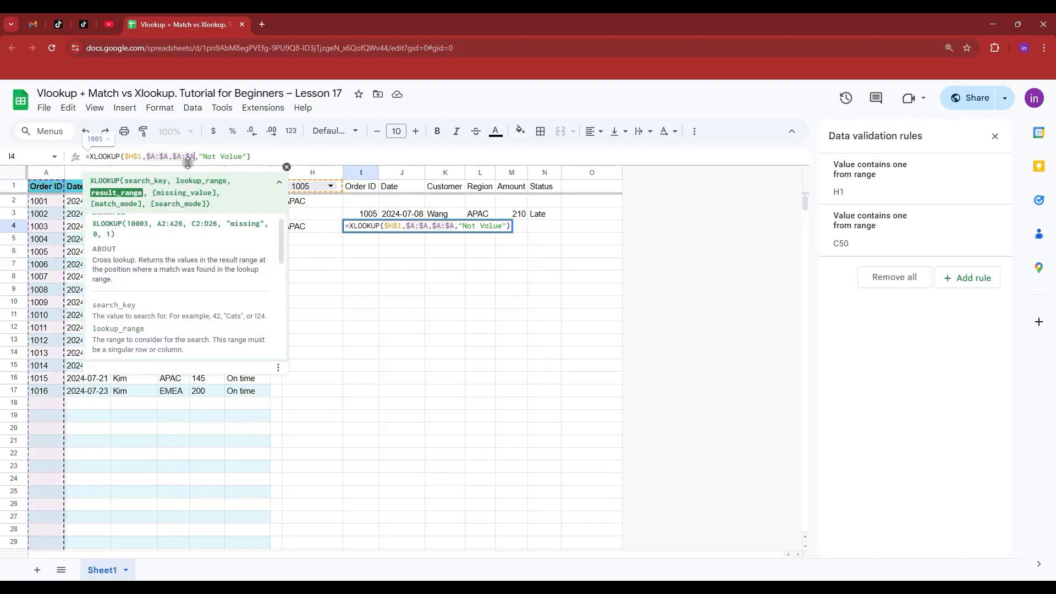
key(F4)
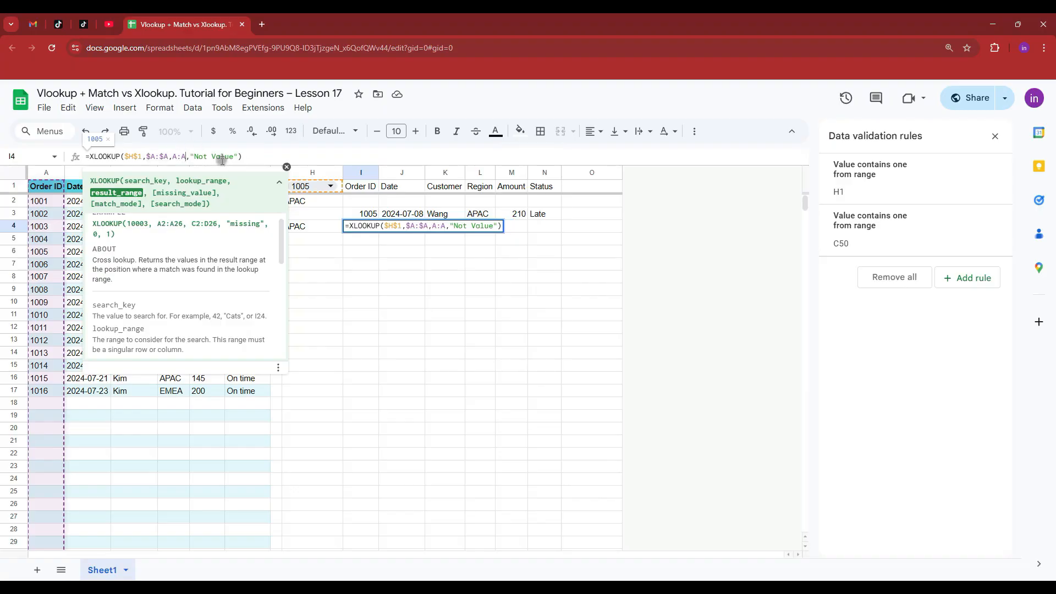
click(269, 150)
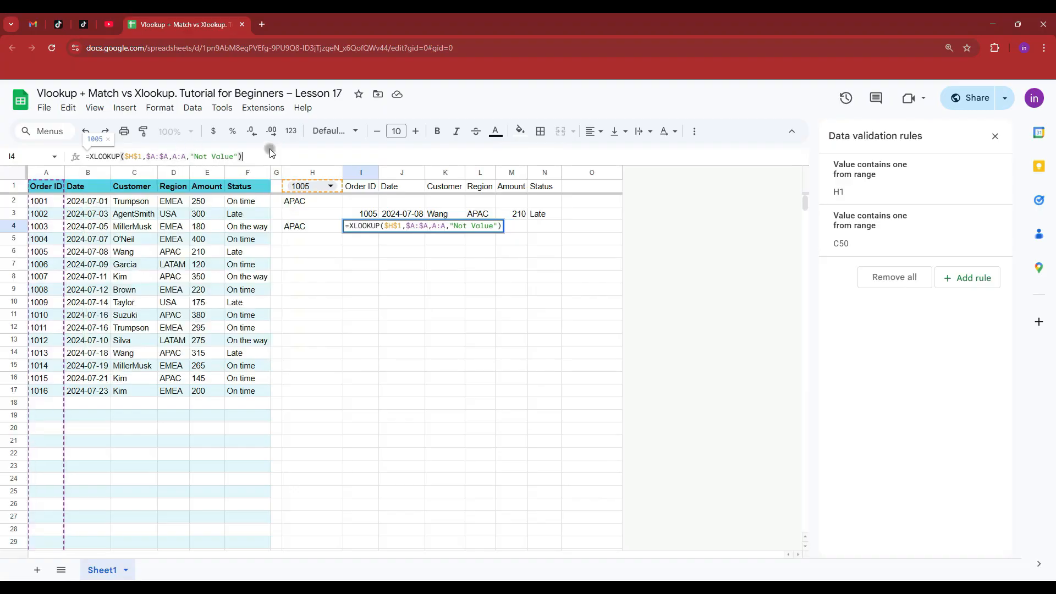
key(Return)
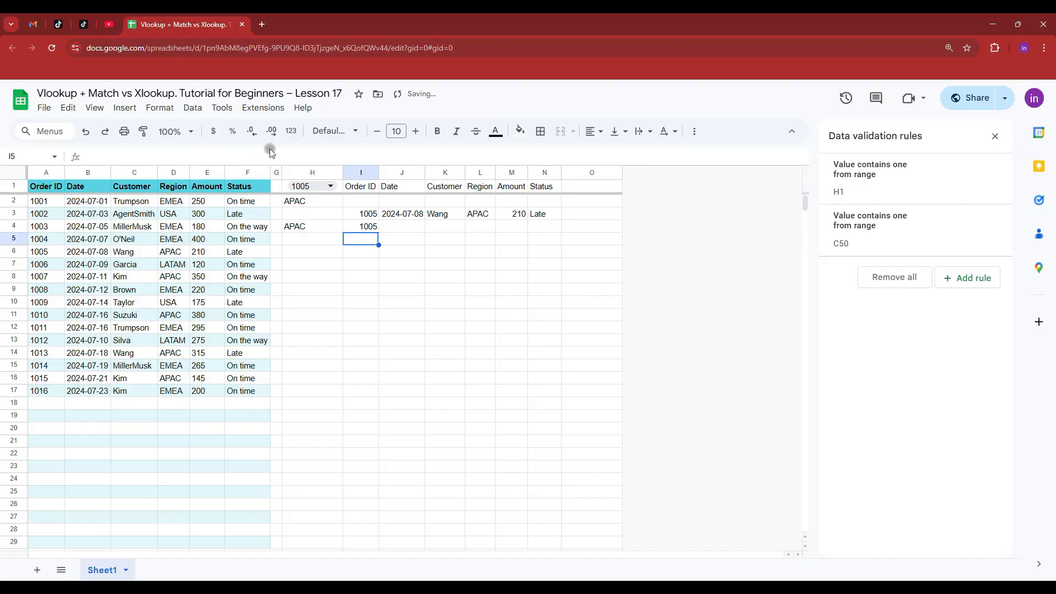
Step: Fill the XLOOKUP from I4 across to N4 and check the result range in each copied formula
click(372, 230)
drag(377, 231, 537, 228)
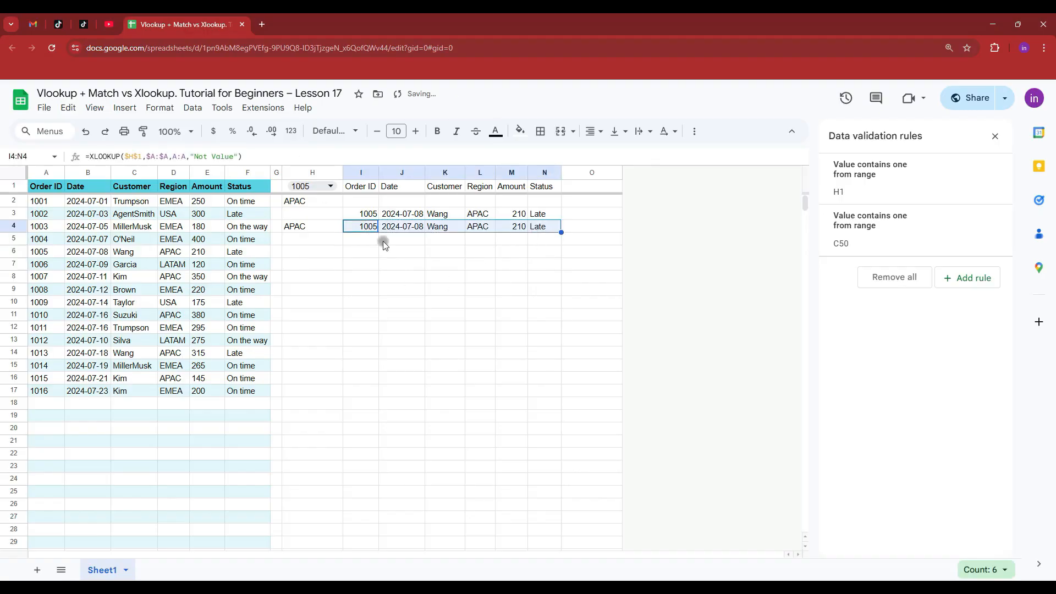
click(407, 231)
click(443, 228)
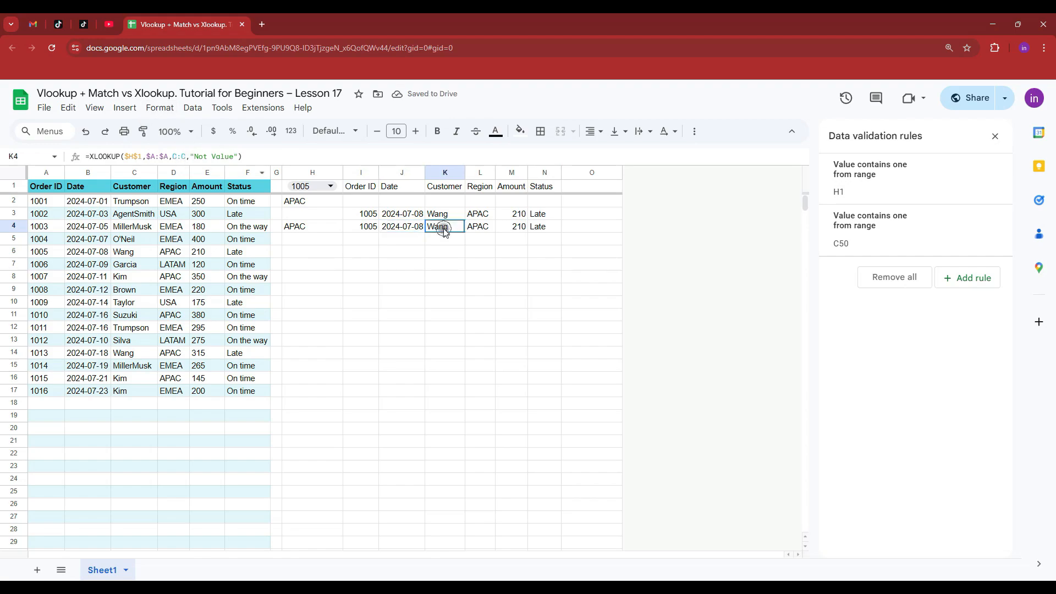
click(479, 227)
click(511, 227)
click(542, 228)
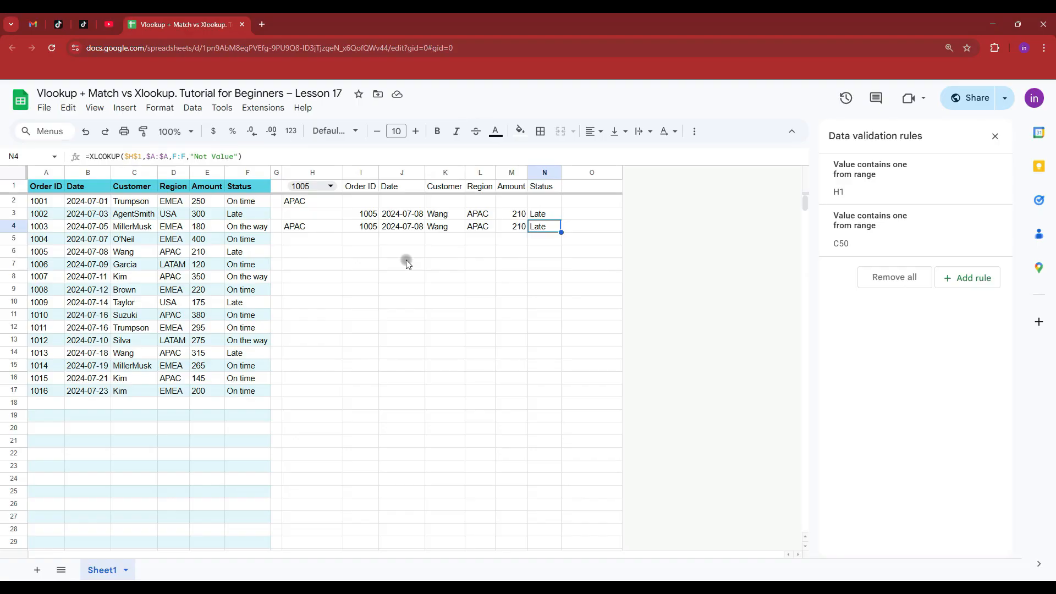
key(Up)
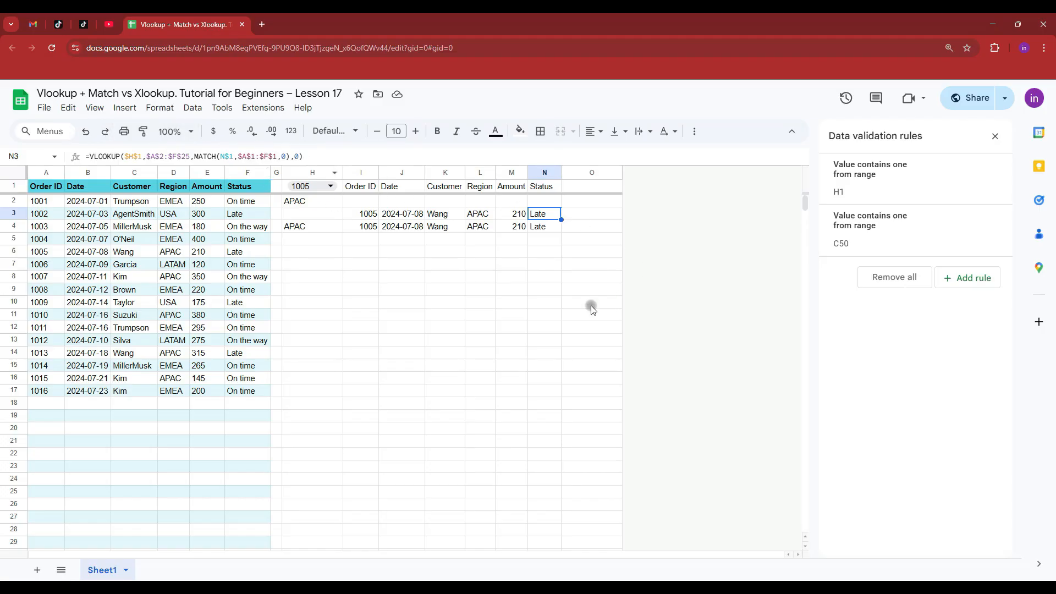
Step: Test both lookup rows by choosing order ID 1009 and finally 1014 in the H1 dropdown
click(363, 226)
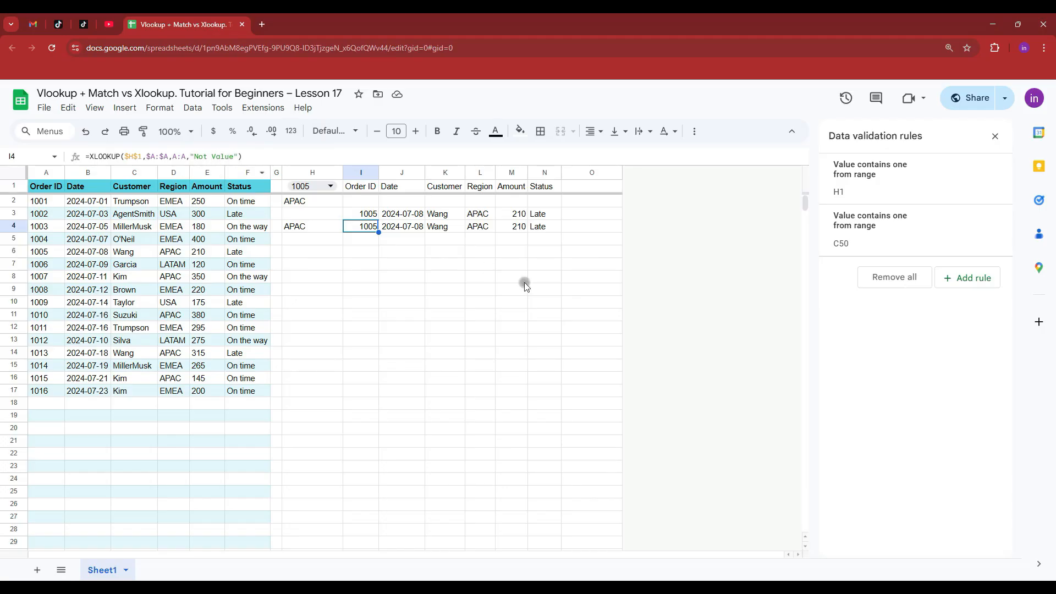
click(331, 186)
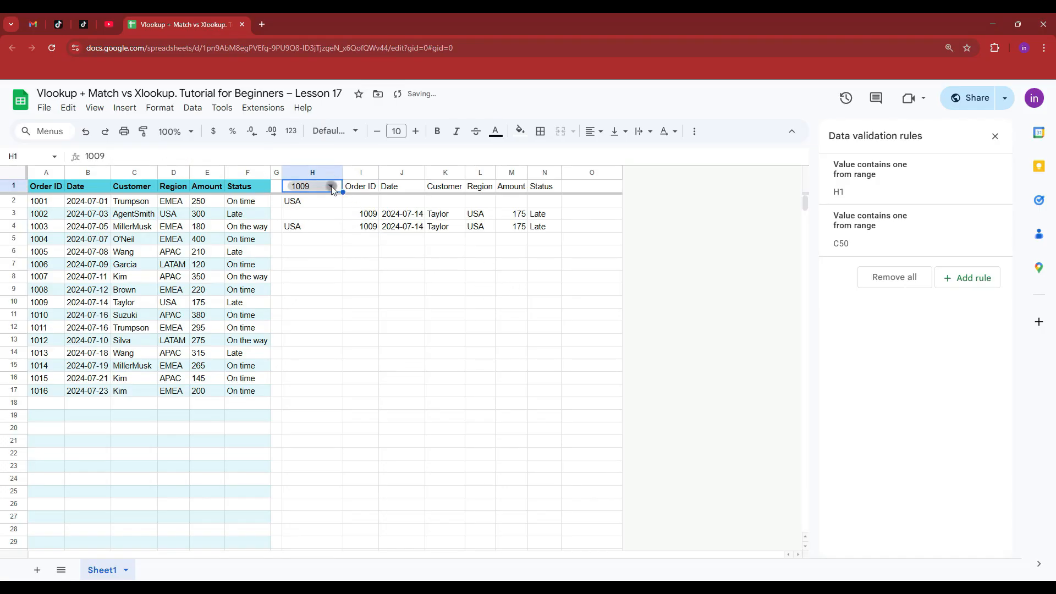
click(331, 186)
click(332, 354)
Step: Compare the VLOOKUP formulas in H2 and I3 with the XLOOKUP formulas in H4 and I4
click(367, 223)
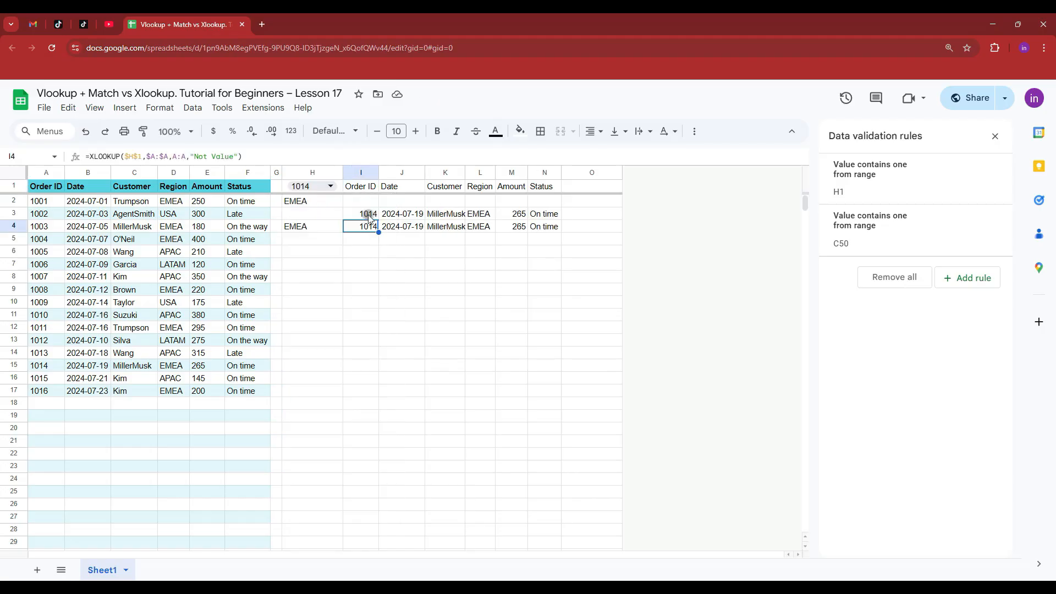
click(368, 214)
click(365, 226)
click(365, 214)
click(304, 202)
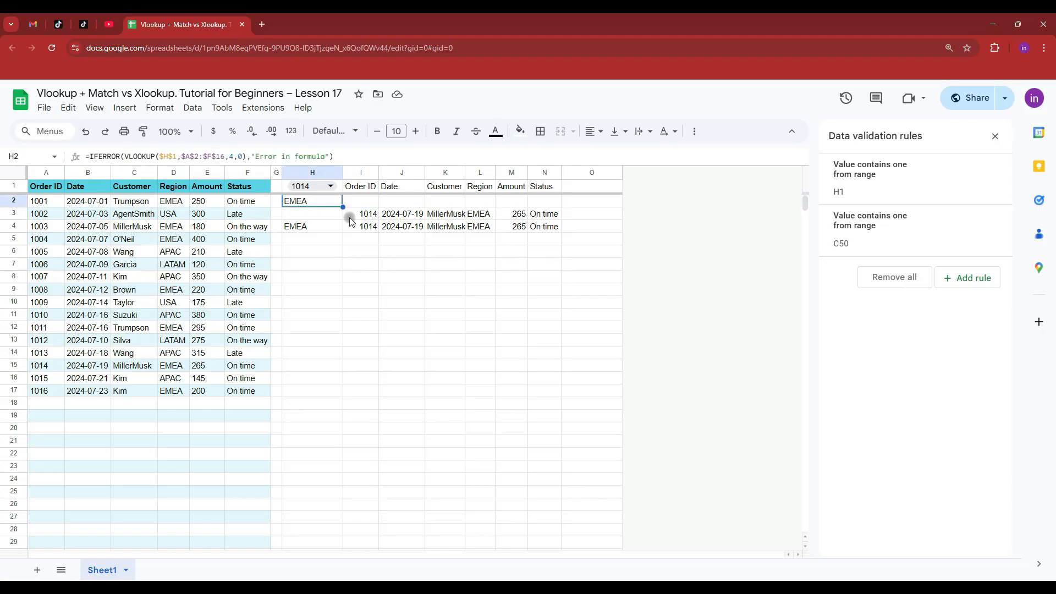
click(307, 227)
click(315, 203)
click(307, 226)
click(308, 200)
click(308, 228)
click(305, 201)
click(301, 226)
click(308, 202)
click(307, 223)
click(305, 203)
click(303, 228)
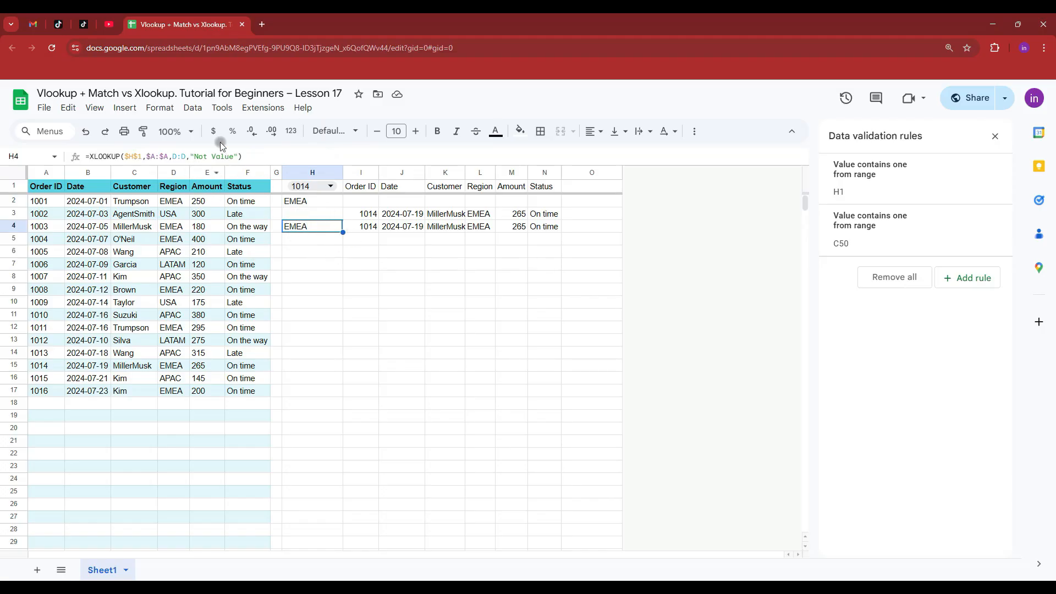
Step: Review the VLOOKUP formulas in H2 and I3 once more and open the XLOOKUP formula in H4 for editing
click(300, 201)
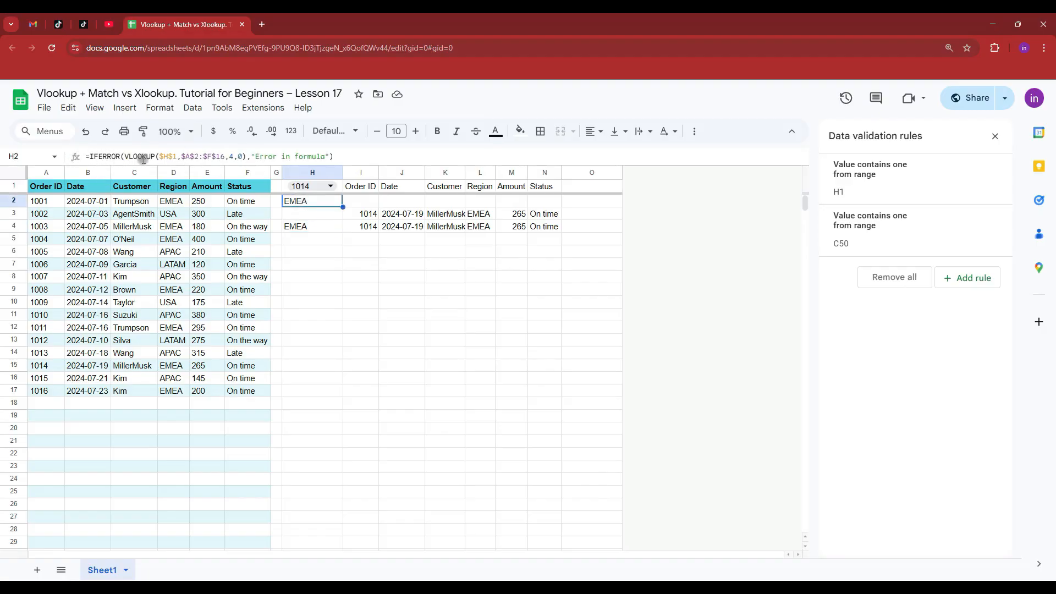
click(364, 214)
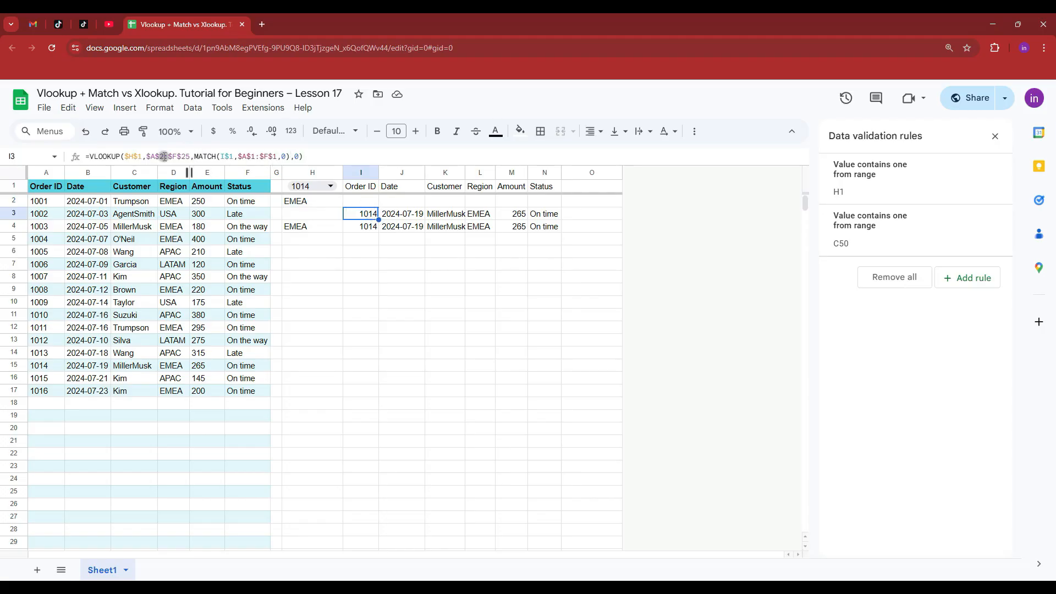
click(316, 230)
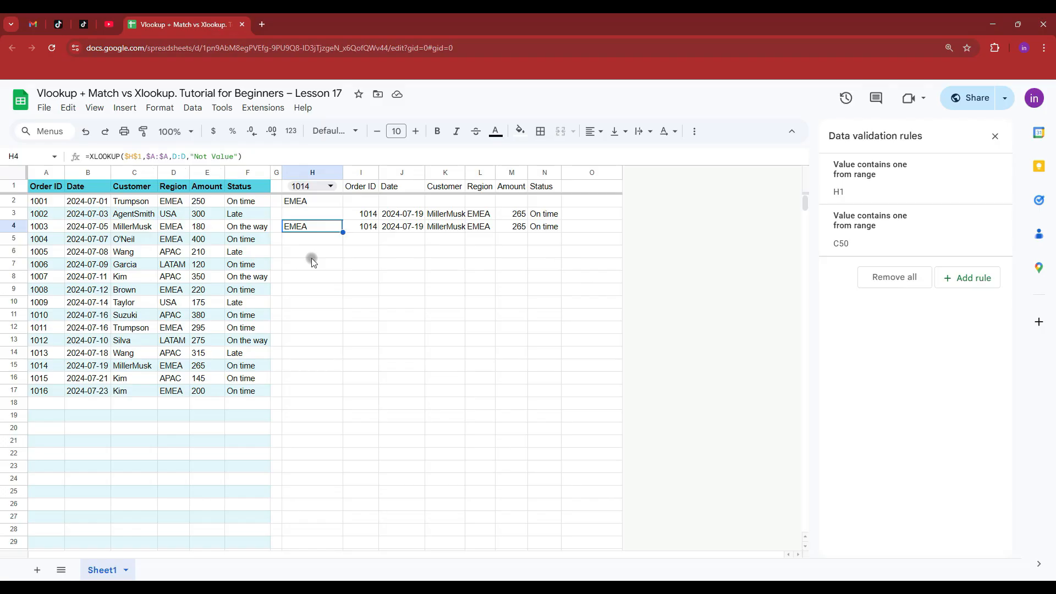
double_click(312, 229)
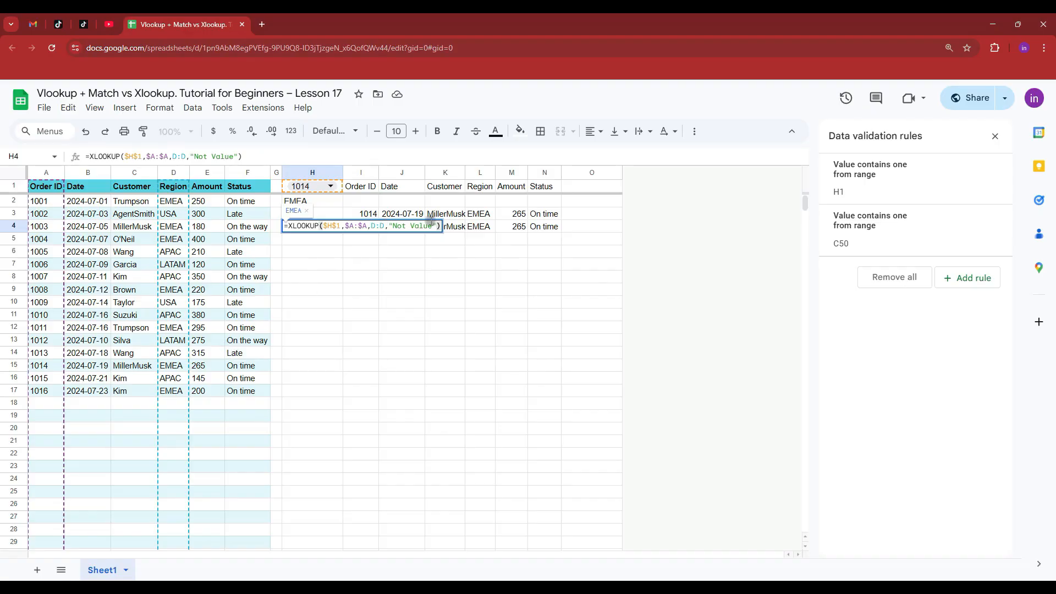
click(434, 226)
text(,,)
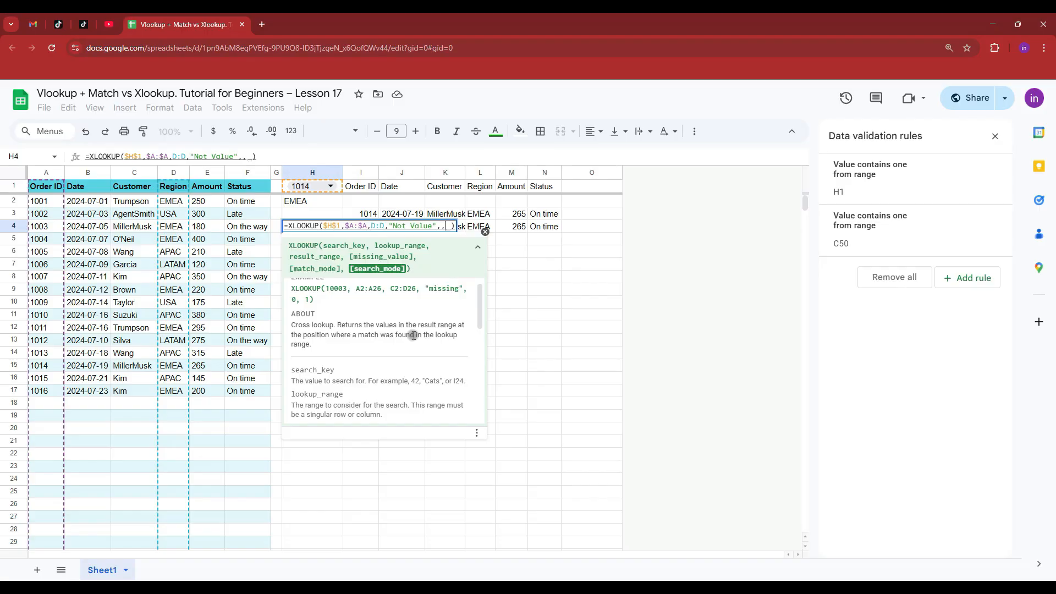
key(Return)
Step: Duplicate the order 1001 record from A2:F2 into row 18 below the table
drag(51, 192, 265, 391)
key(ctrl+c)
click(49, 202)
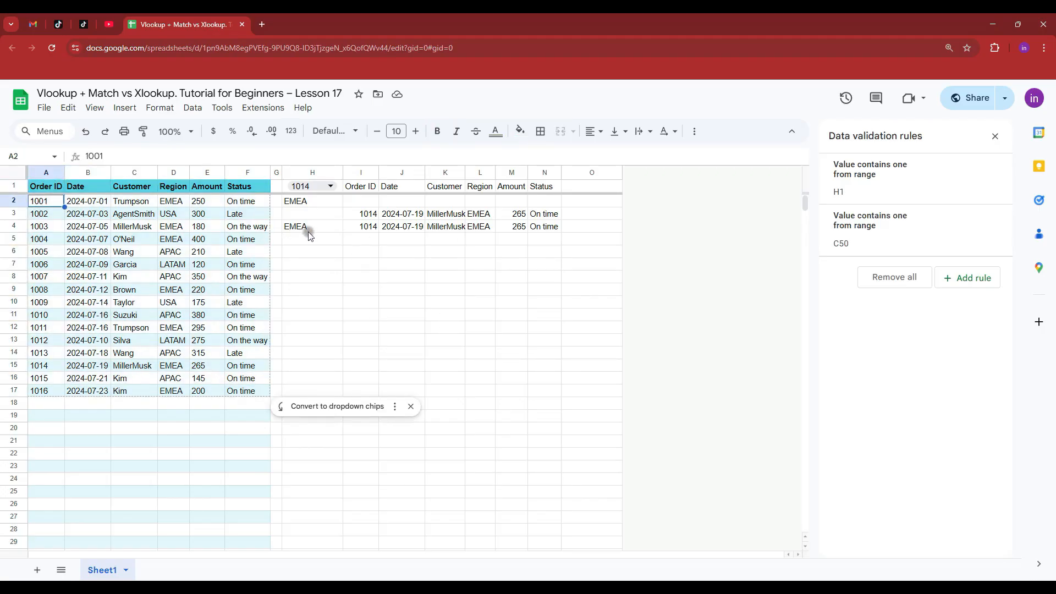
click(311, 227)
drag(43, 201, 215, 203)
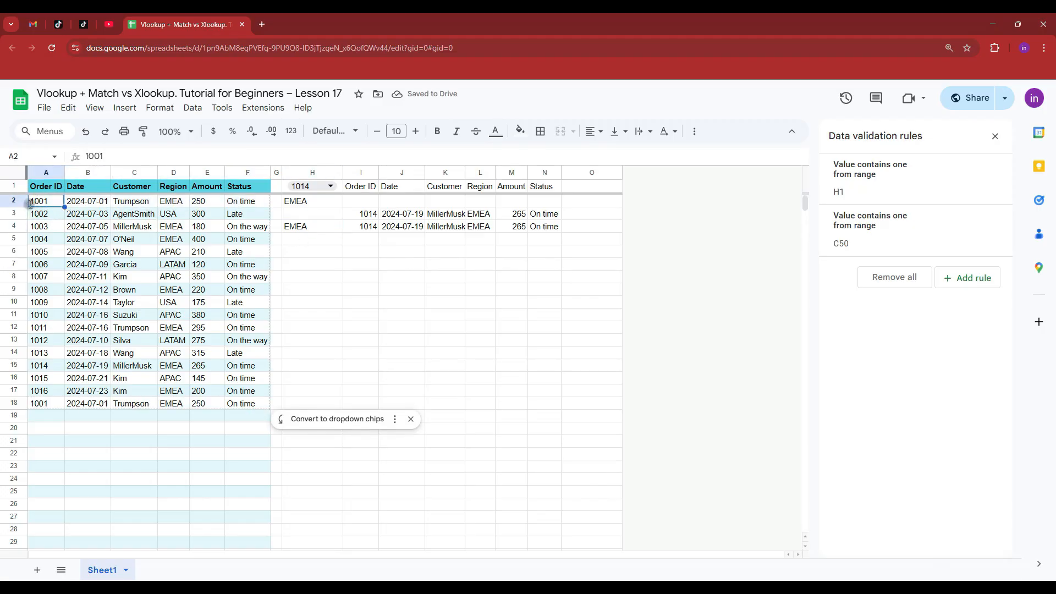
Step: Distinguish the two order 1001 records by changing the region to EMEA1 in D2 and EMEA2 in D18
double_click(175, 202)
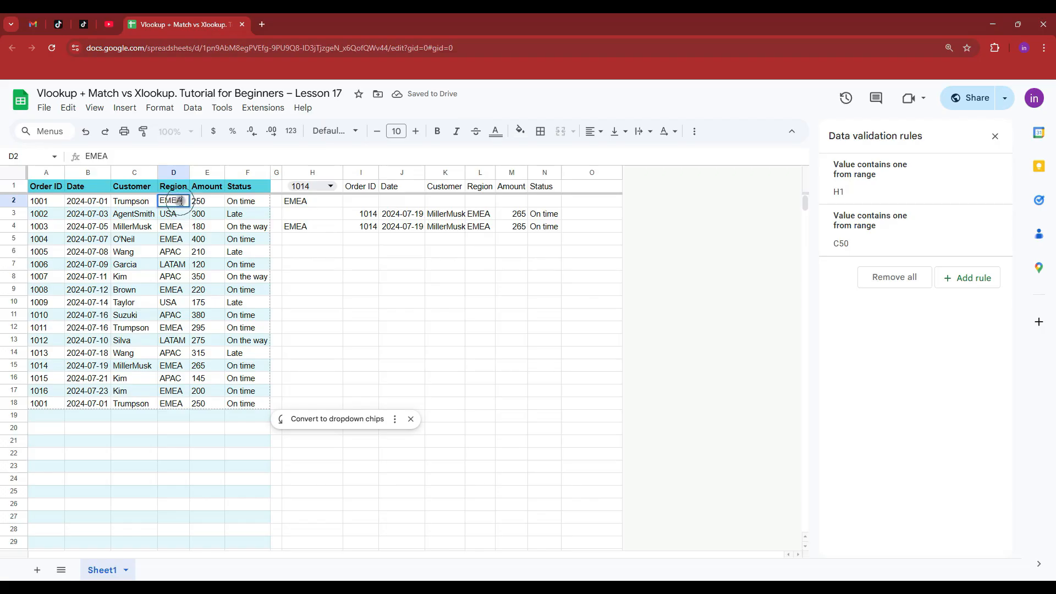
text(1)
click(183, 403)
double_click(183, 403)
text(2)
key(Return)
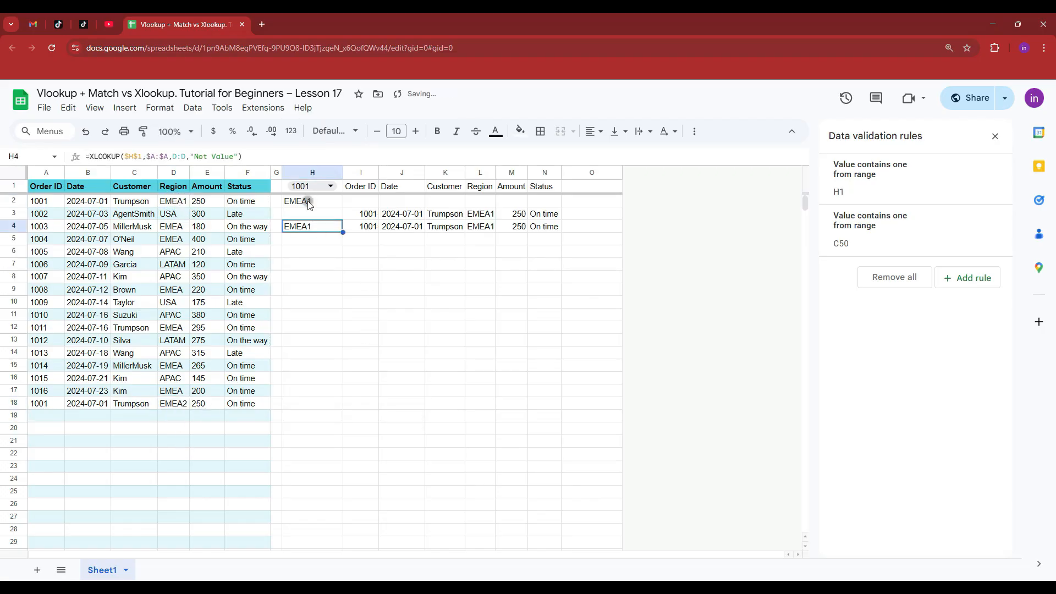
Step: Extend the XLOOKUP in H4 with an empty match mode and search mode -1 so it searches from the last entry upward
click(310, 226)
click(238, 157)
text(,, )
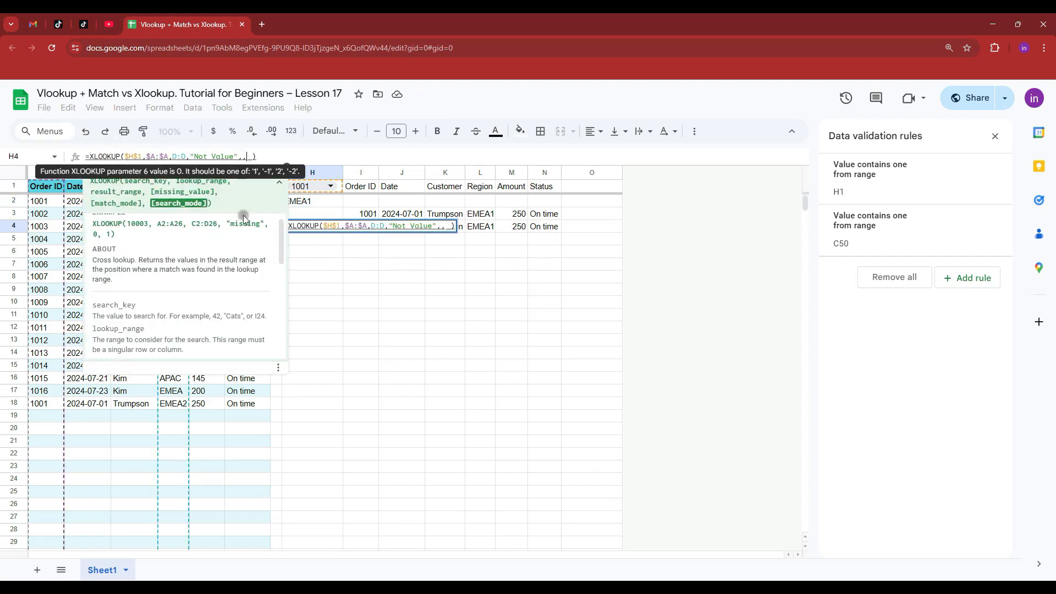
text(-1))
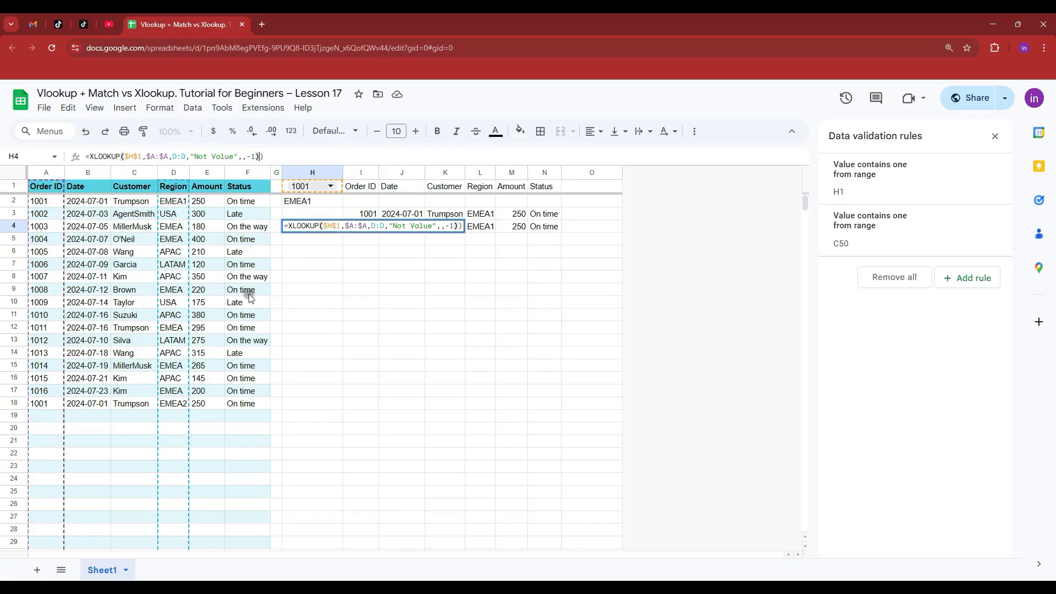
key(Return)
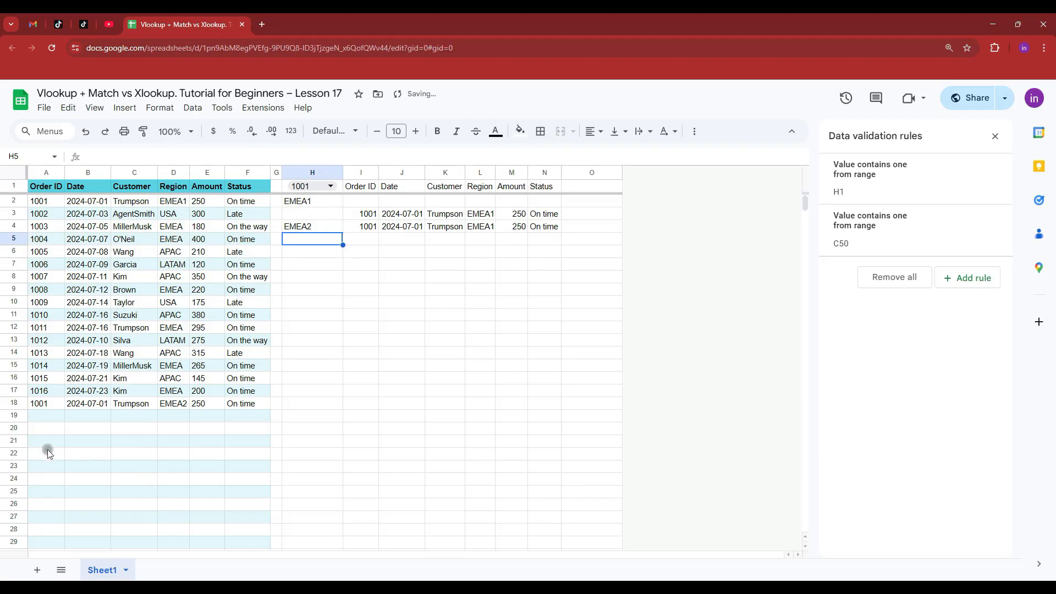
Step: Compare the VLOOKUP result in H2 and the reverse-search XLOOKUP in H4 with the duplicate order 1001 record in row 18
drag(47, 428, 47, 192)
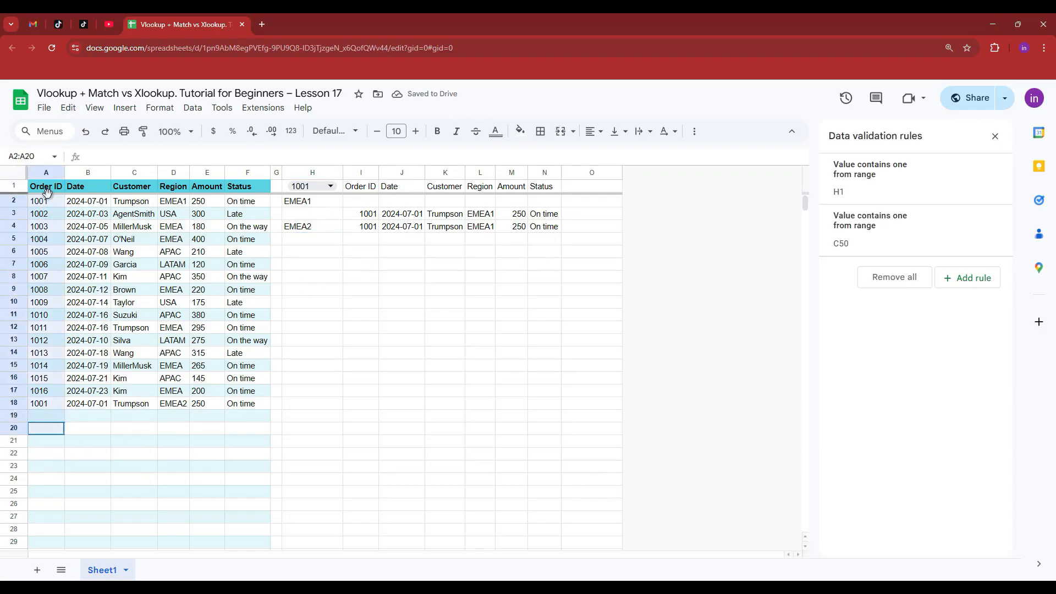
click(52, 404)
click(173, 403)
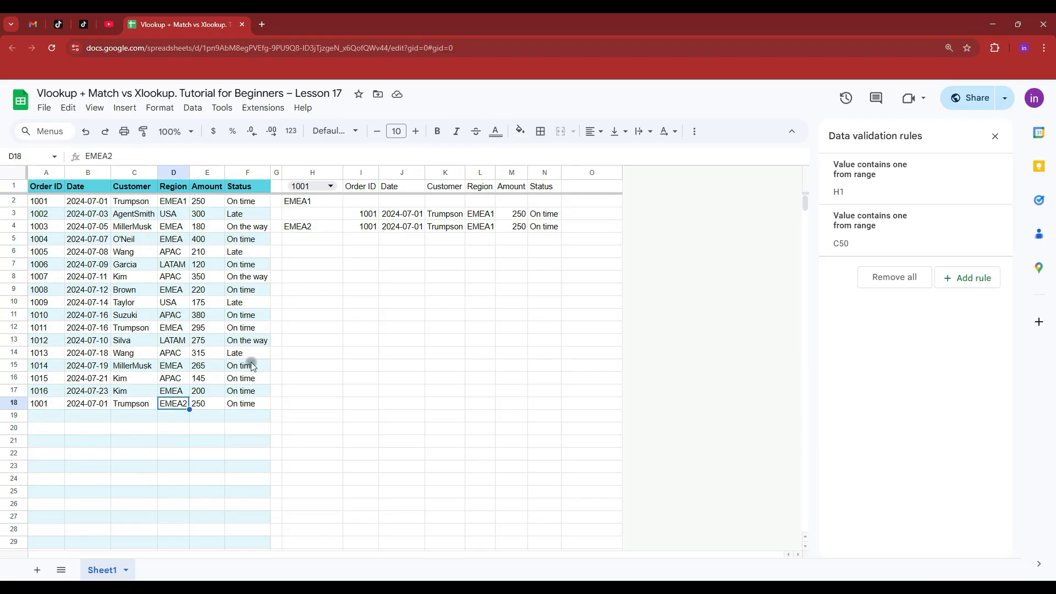
click(300, 203)
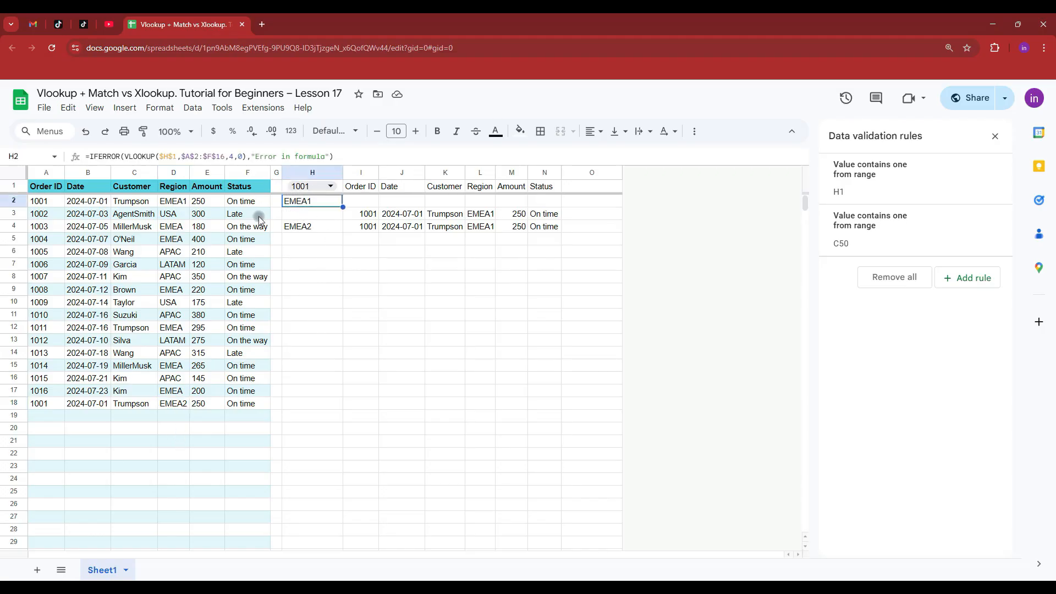
click(311, 230)
drag(41, 405, 253, 398)
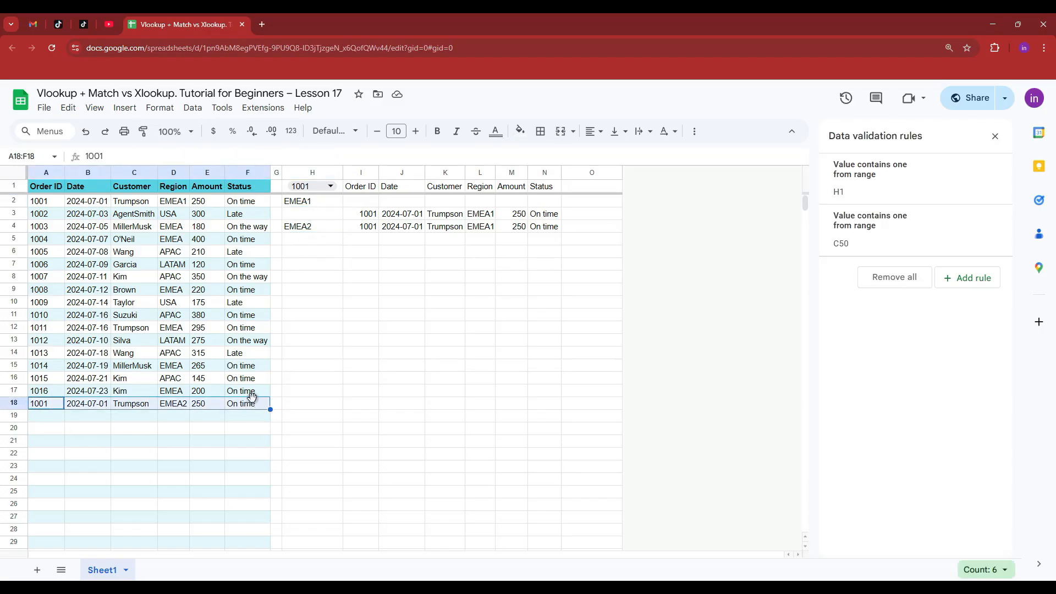